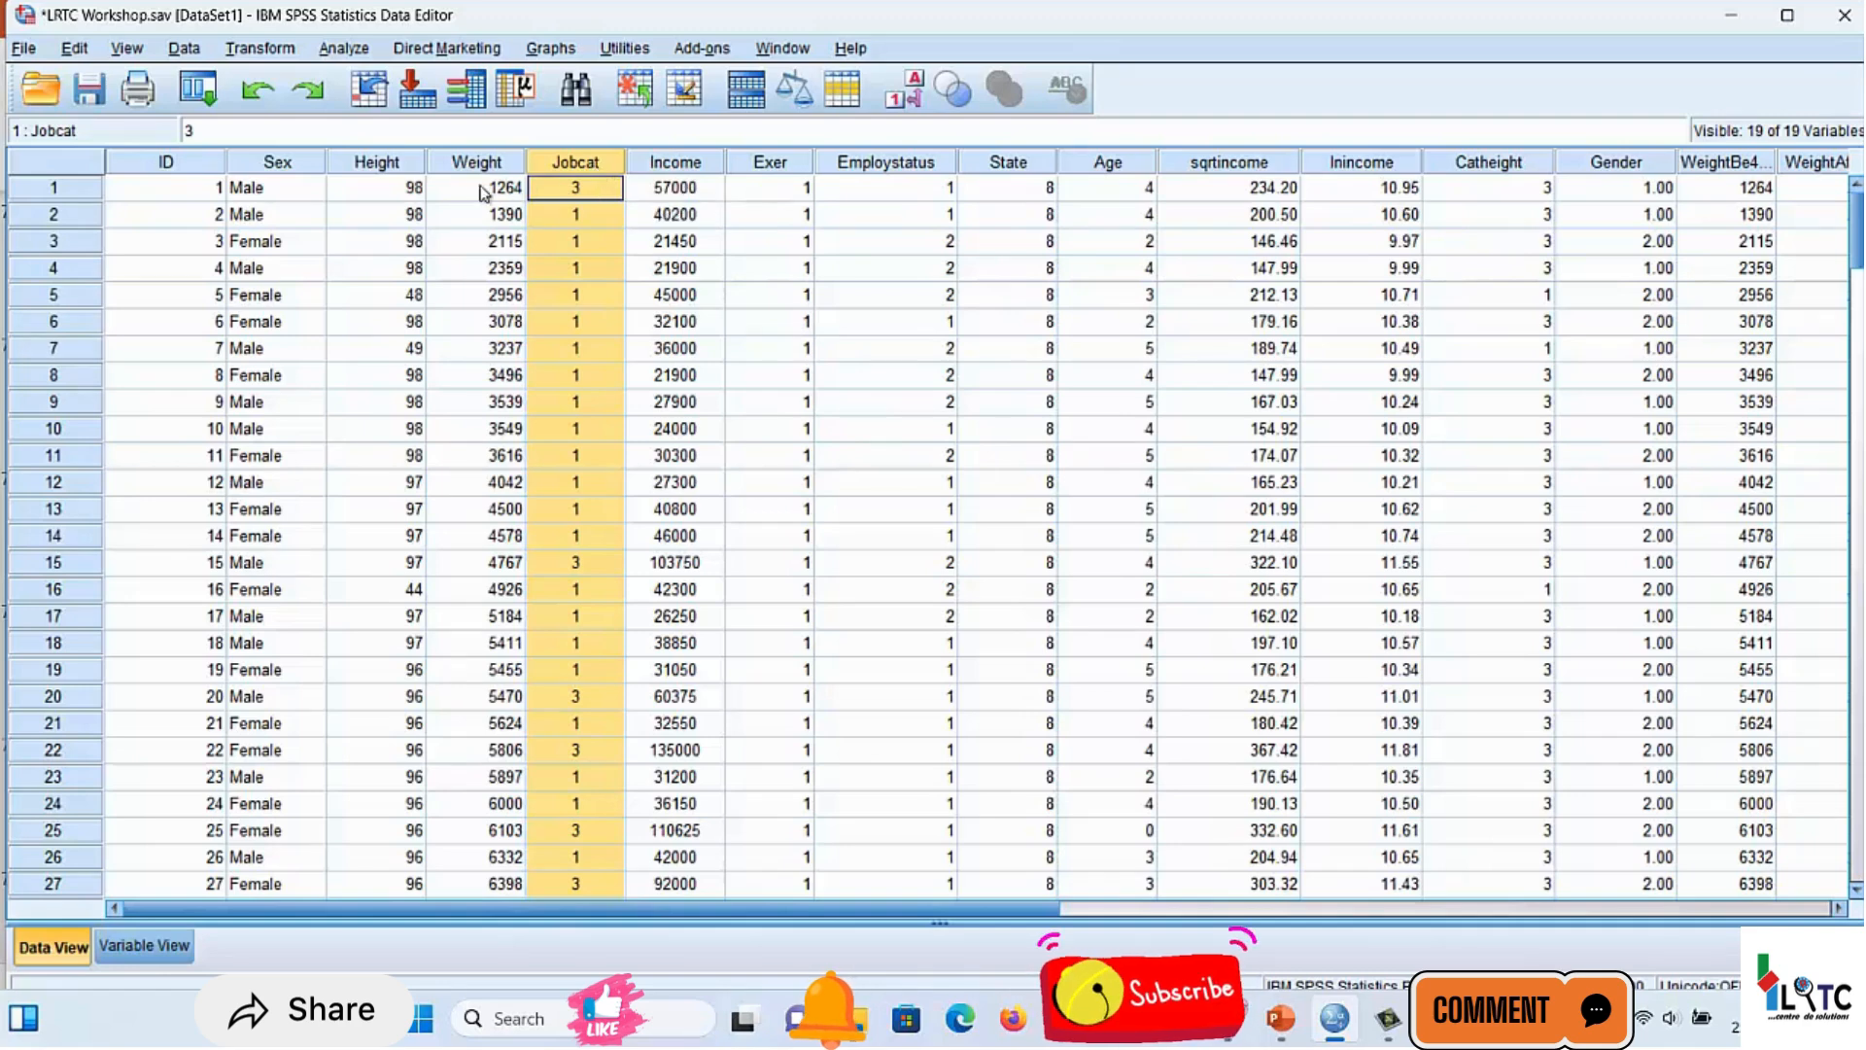
Examine the Height, Weight, Income and WeightBe4Ex columns as candidate continuous variables in the dataset
click(380, 167)
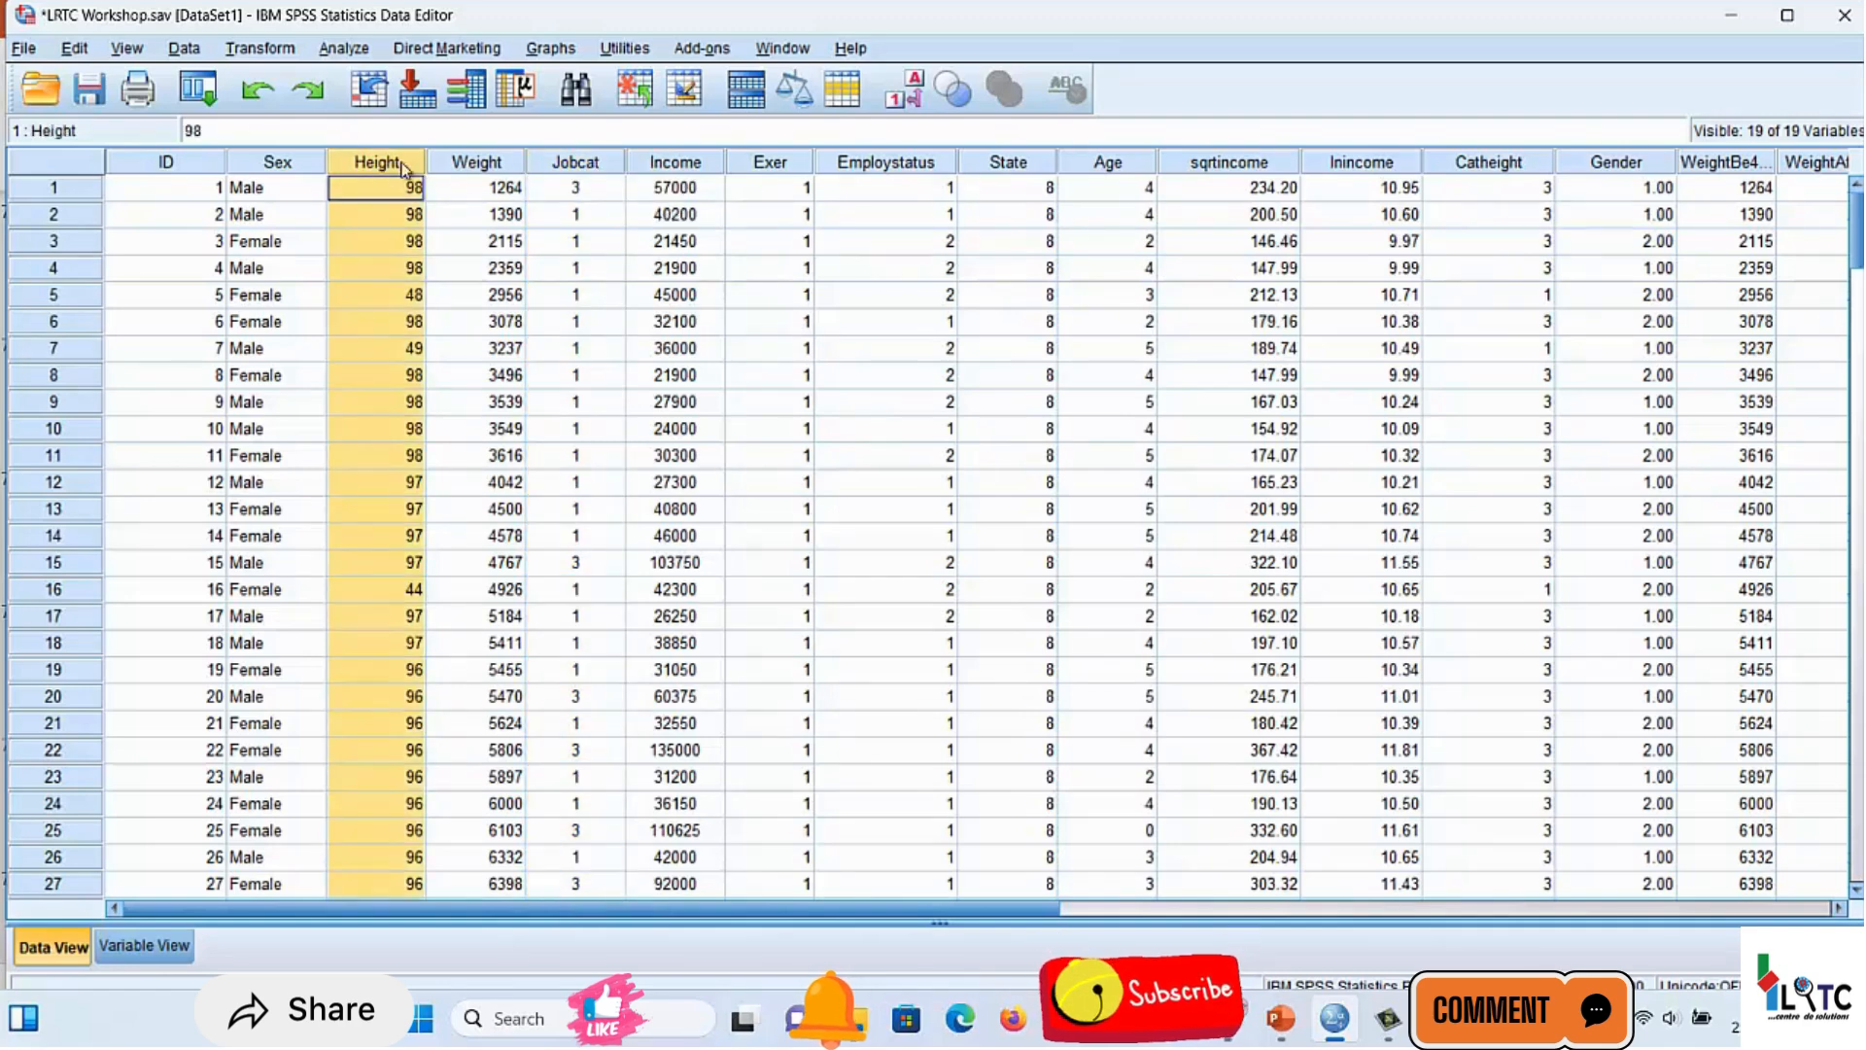
click(463, 161)
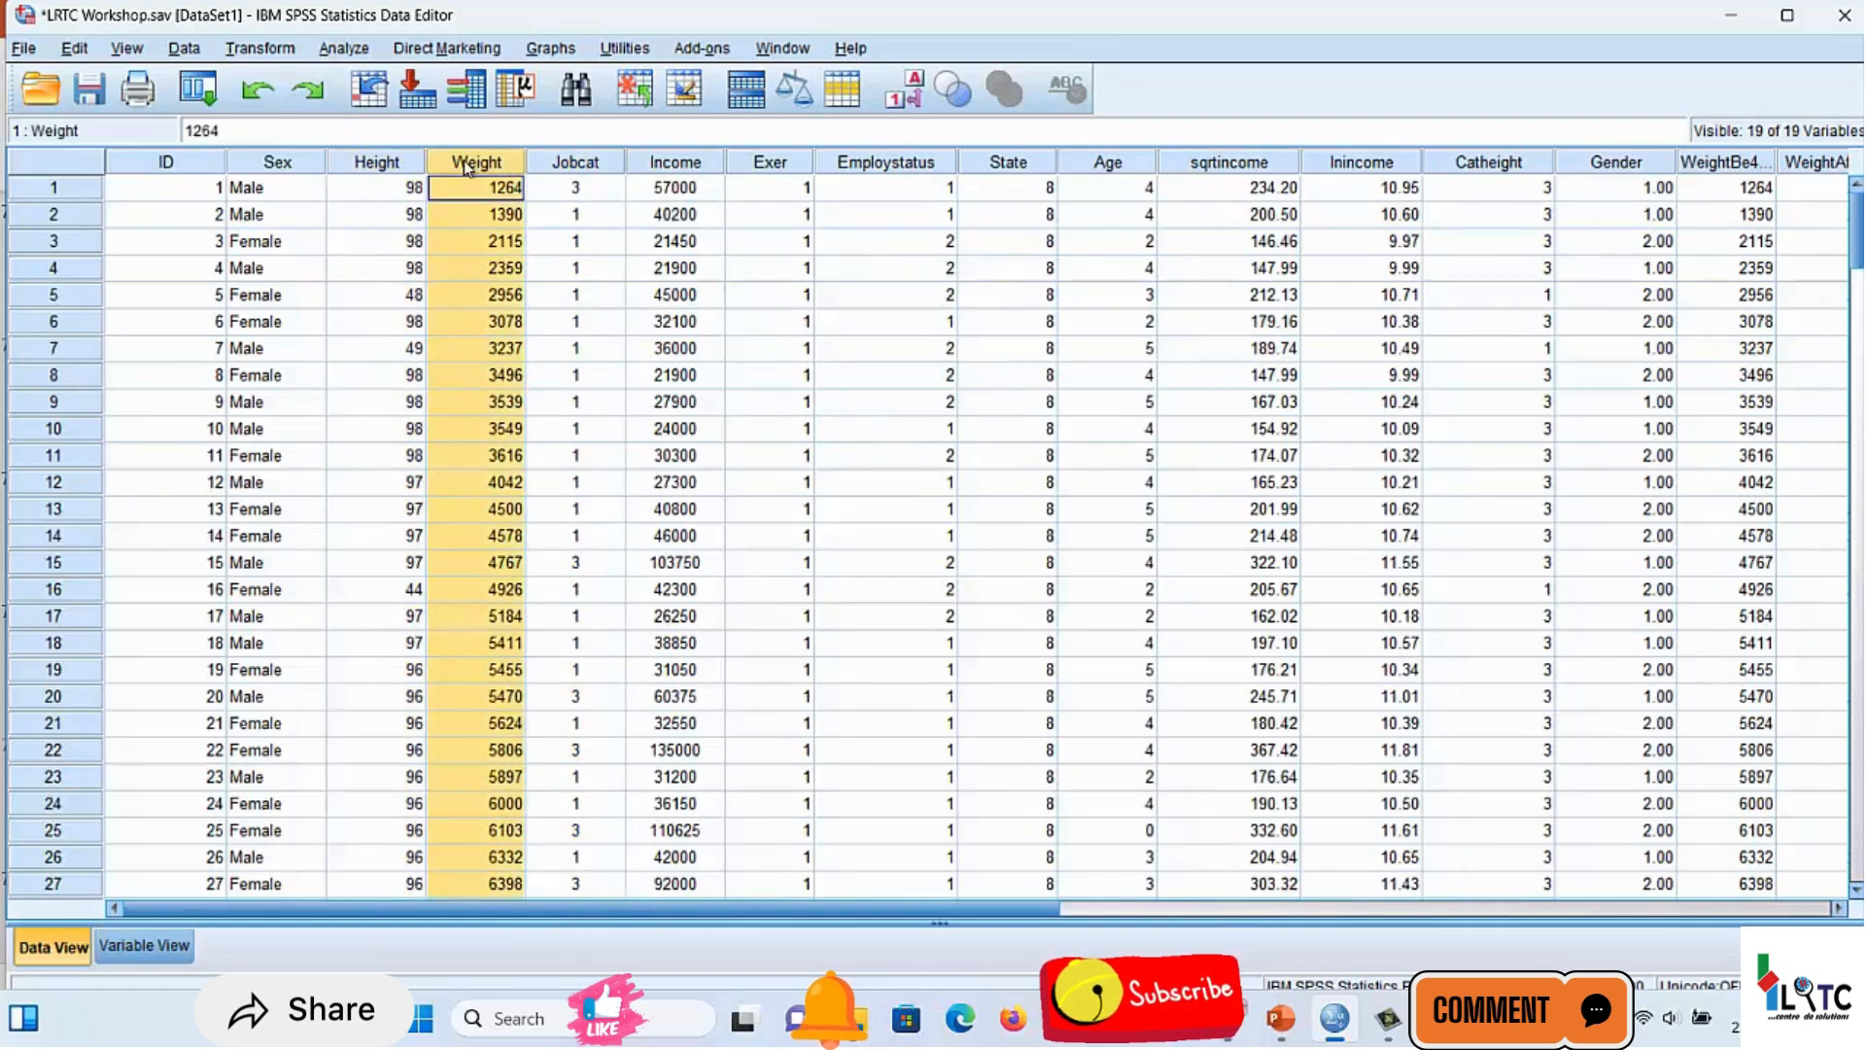
click(664, 163)
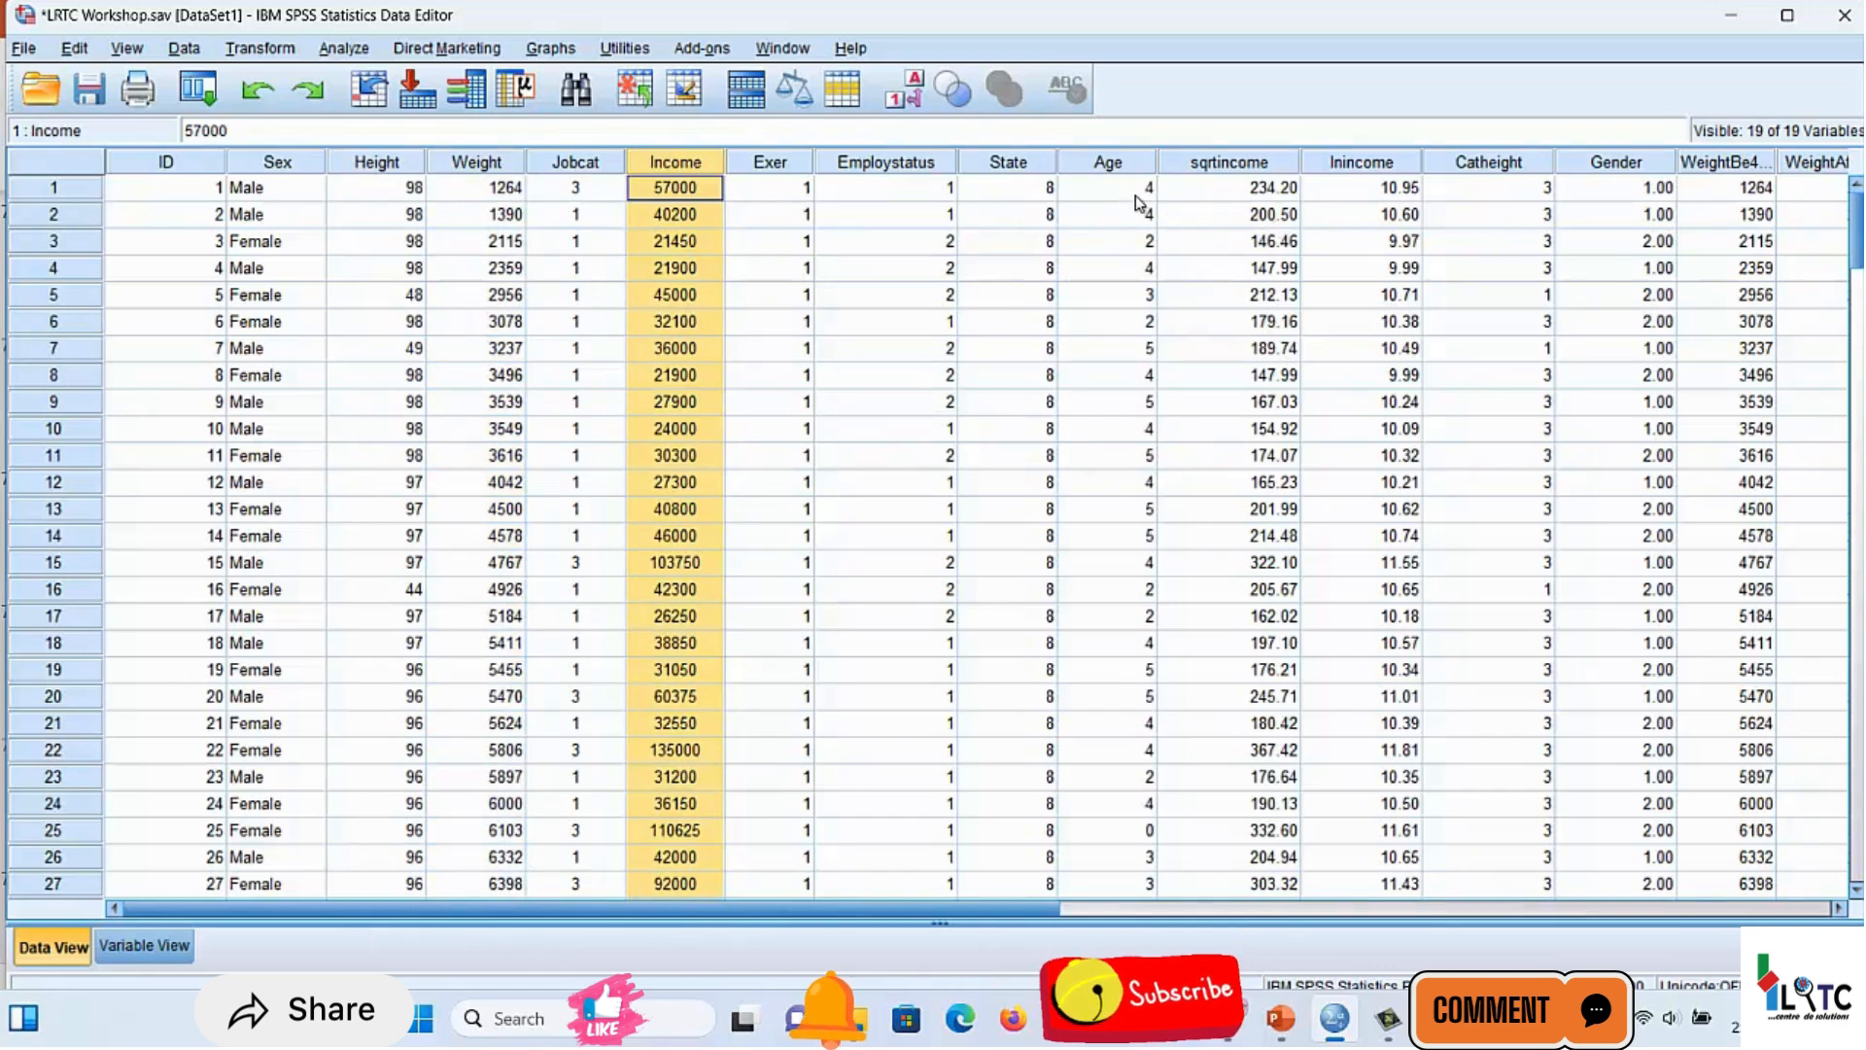
click(1726, 163)
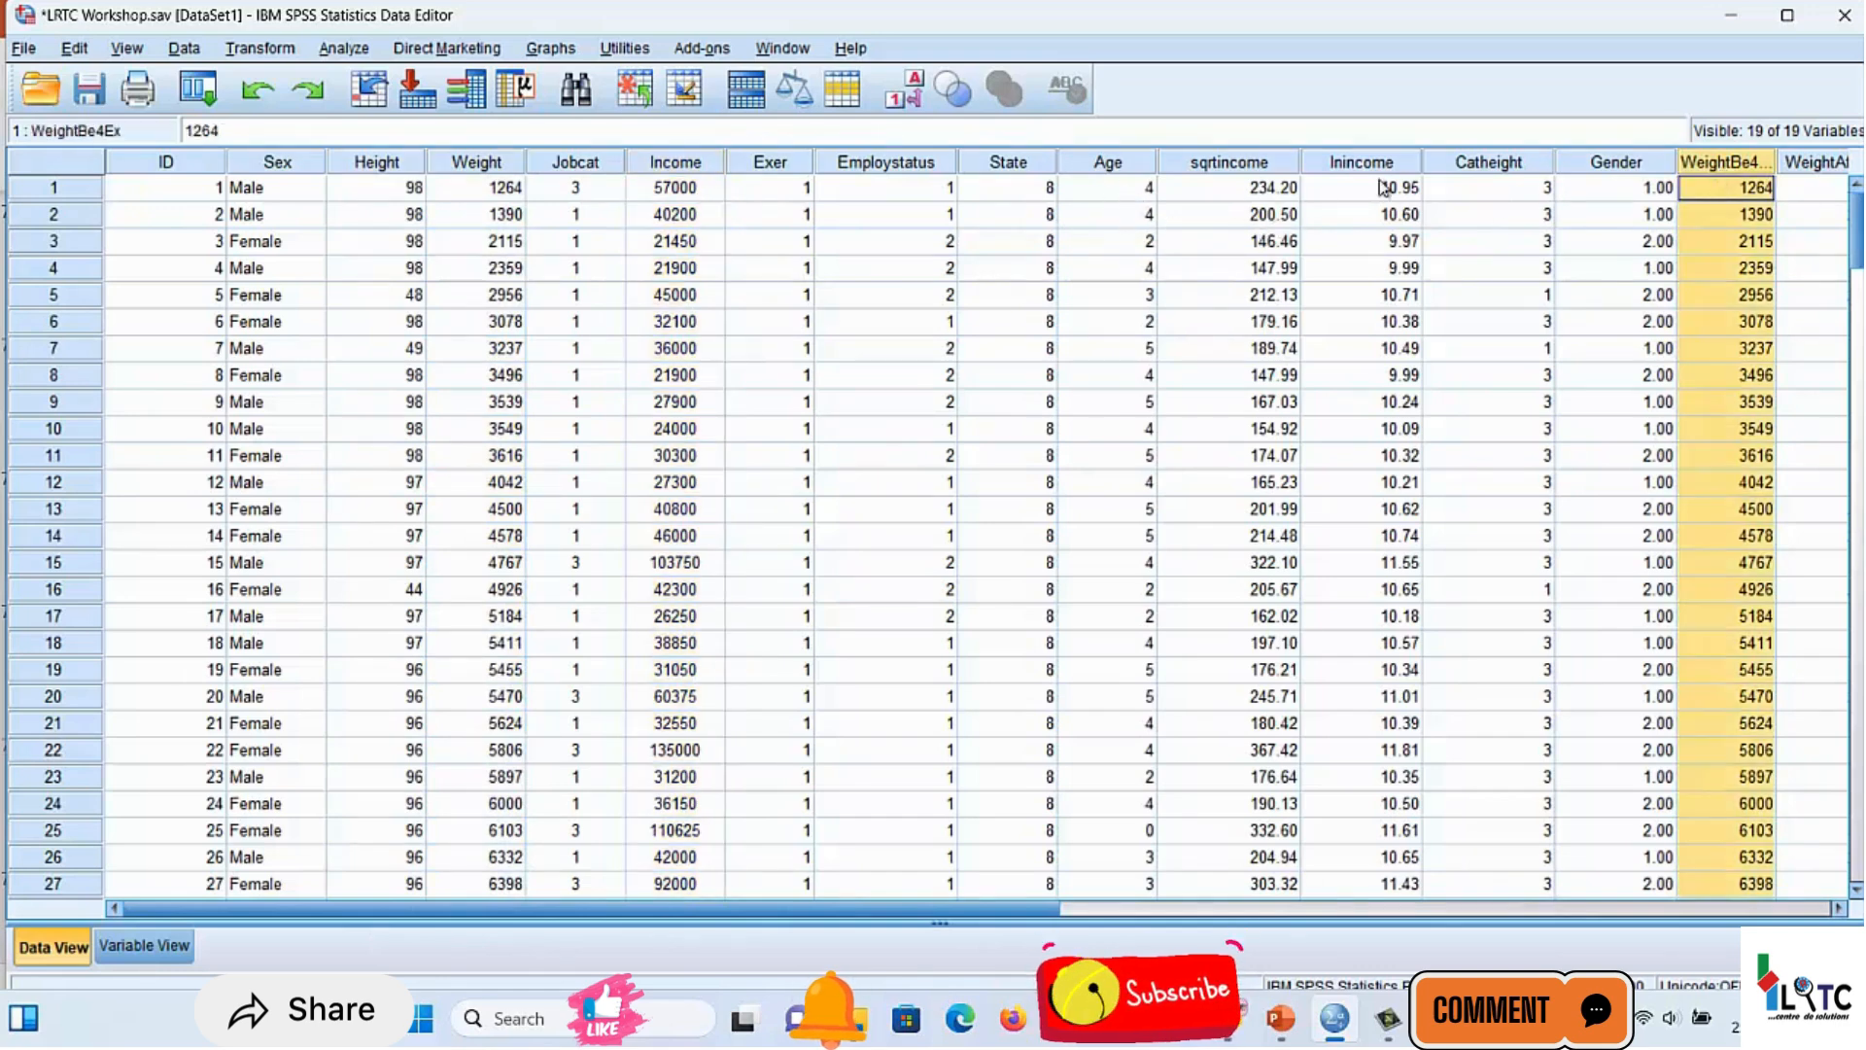
click(394, 171)
click(479, 165)
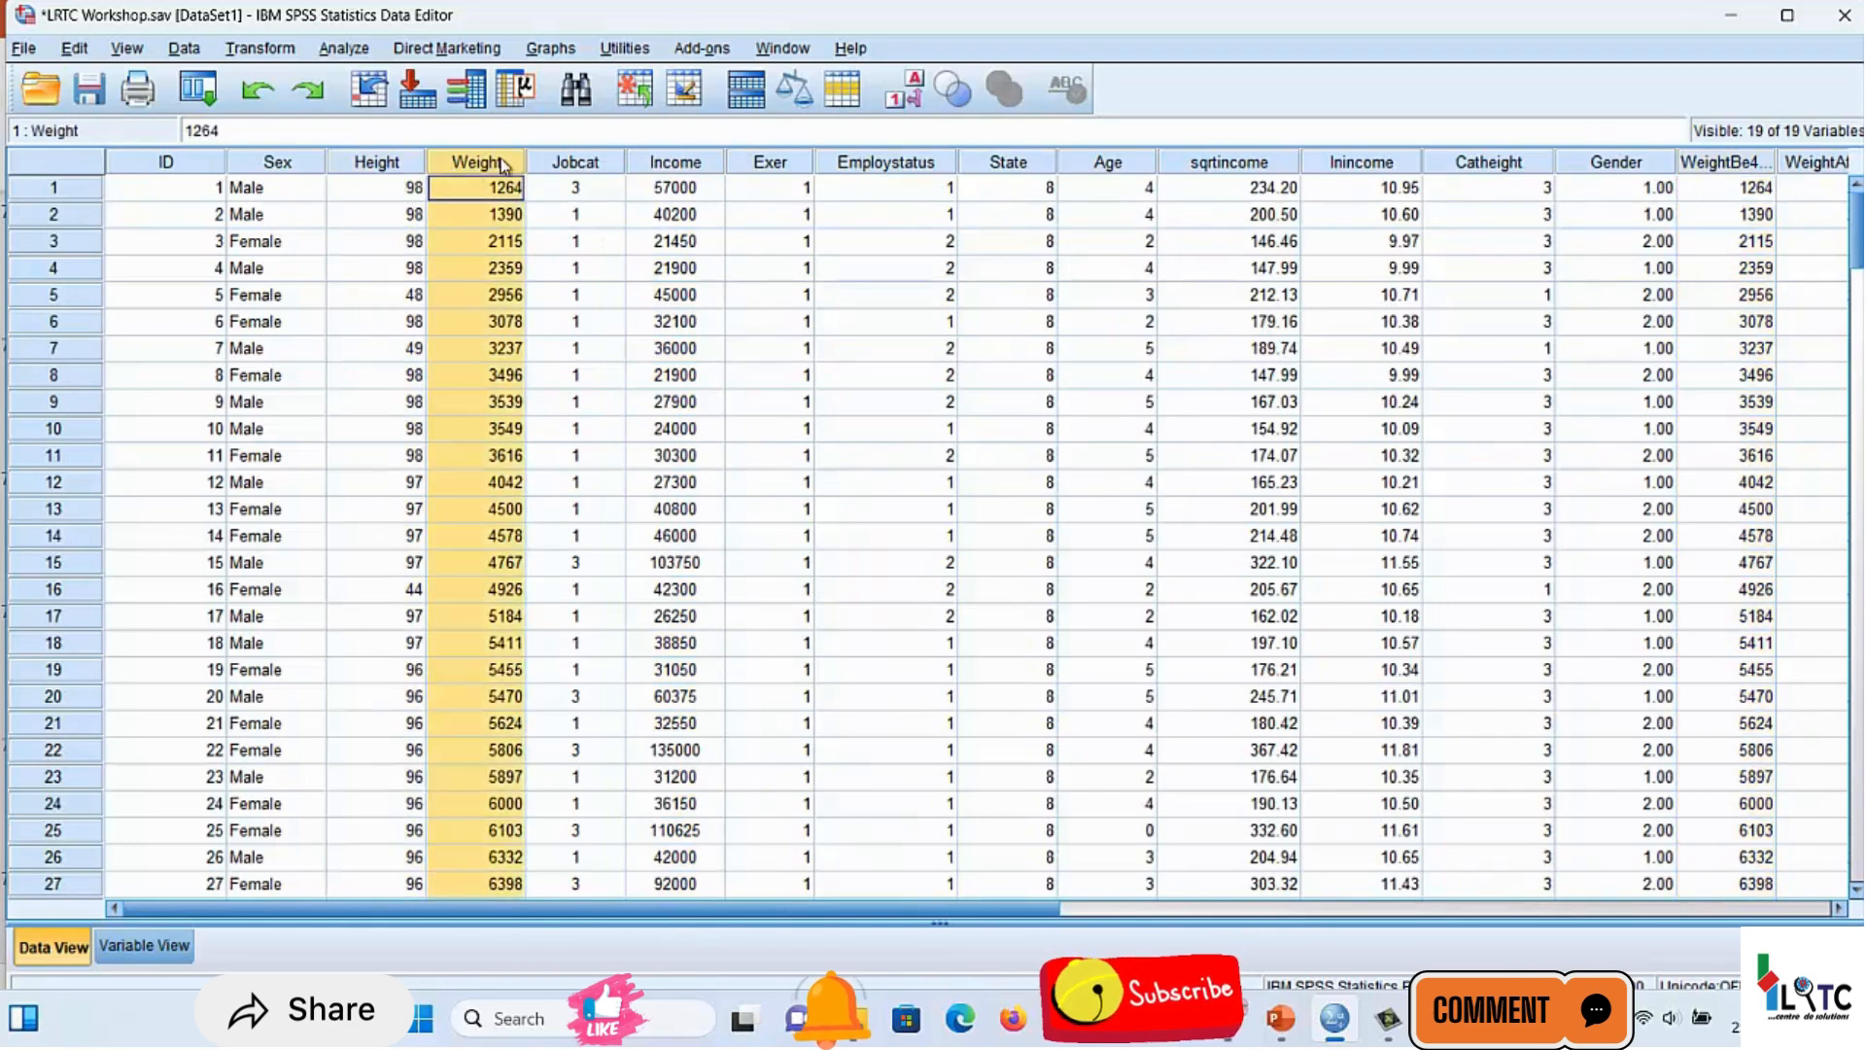
click(698, 164)
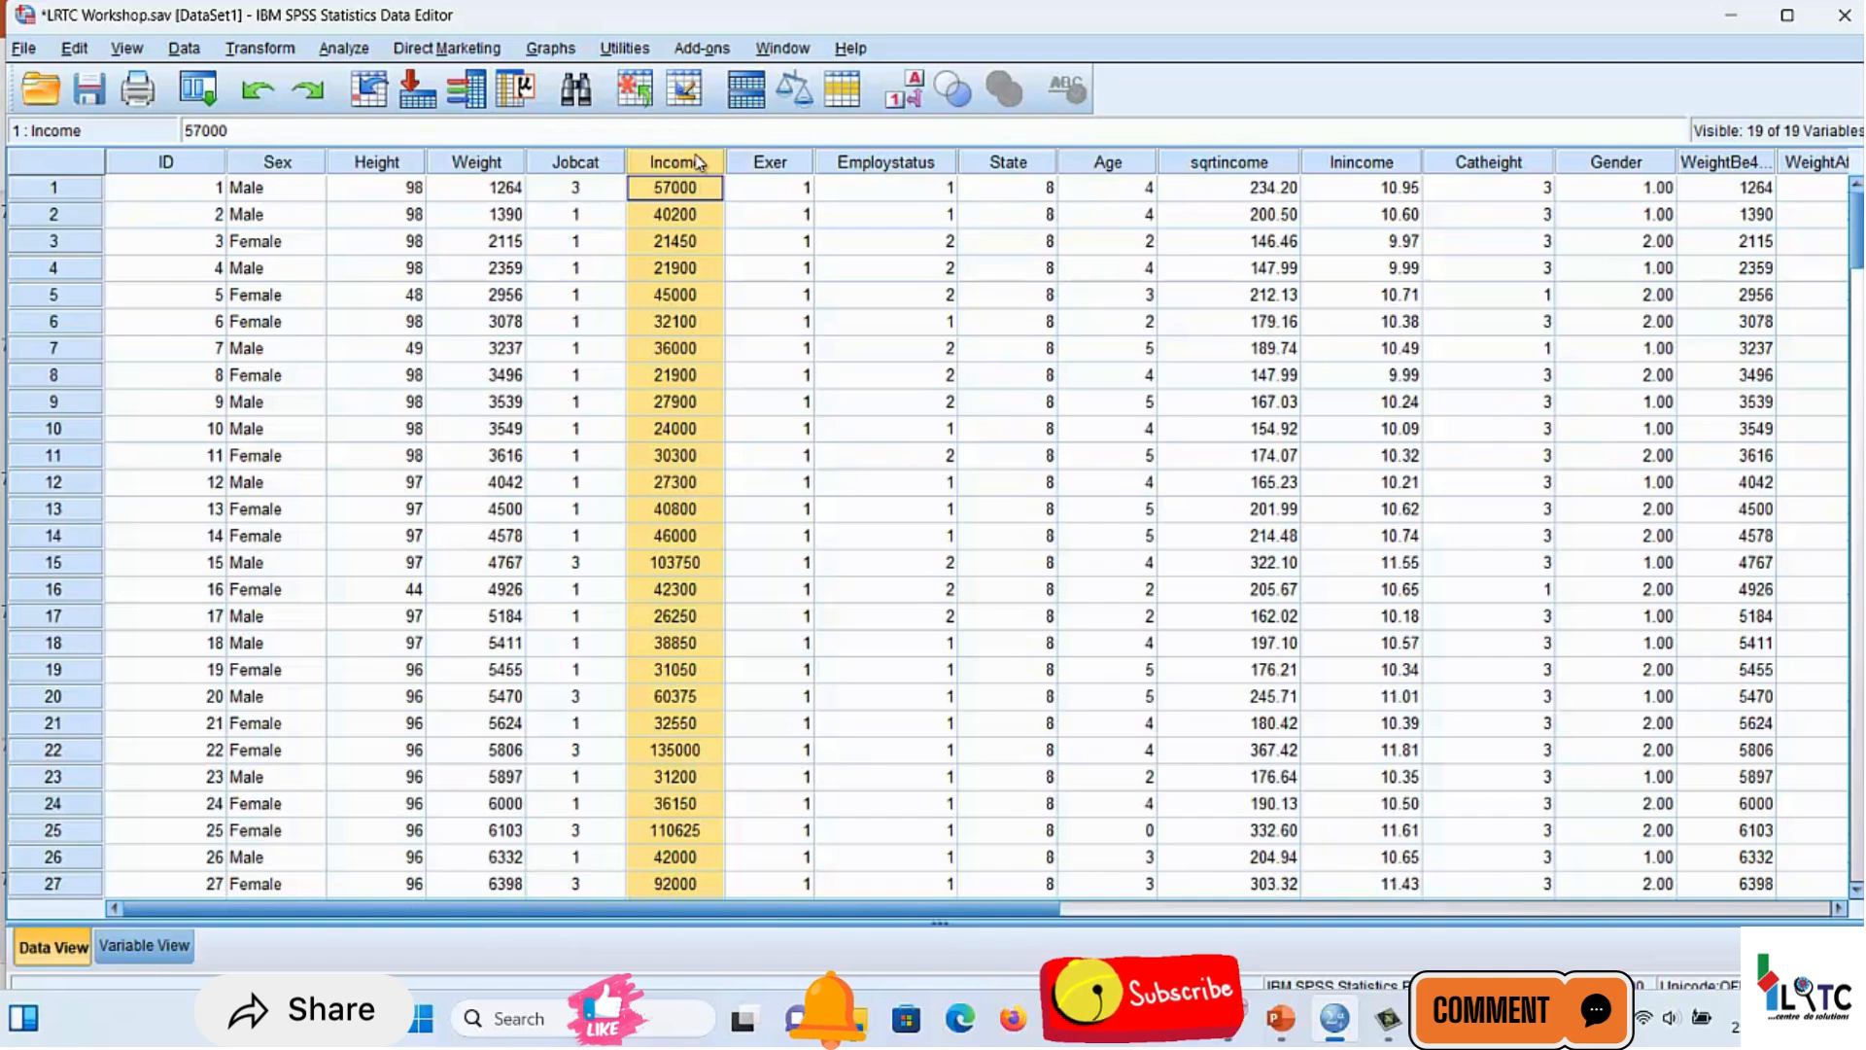
Start a Linear Regression analysis and reset its setup to the defaults
click(343, 50)
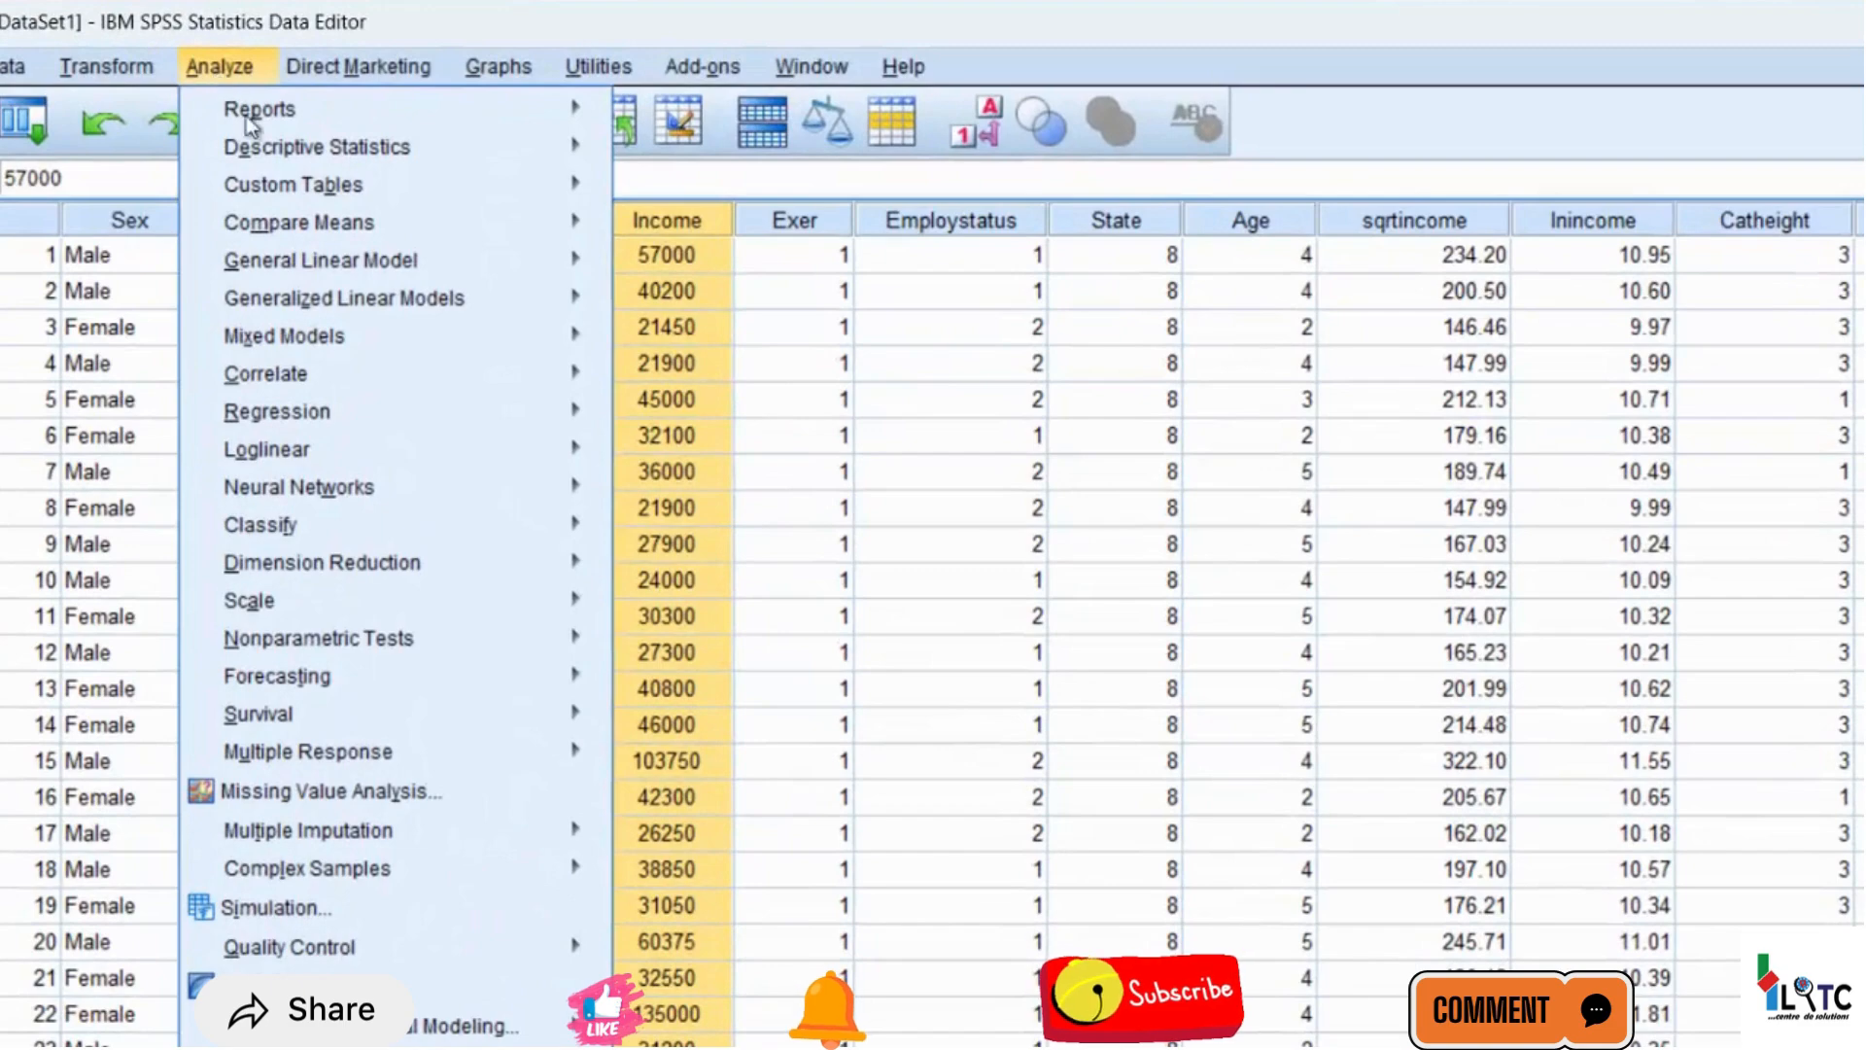
mouse_move(419, 419)
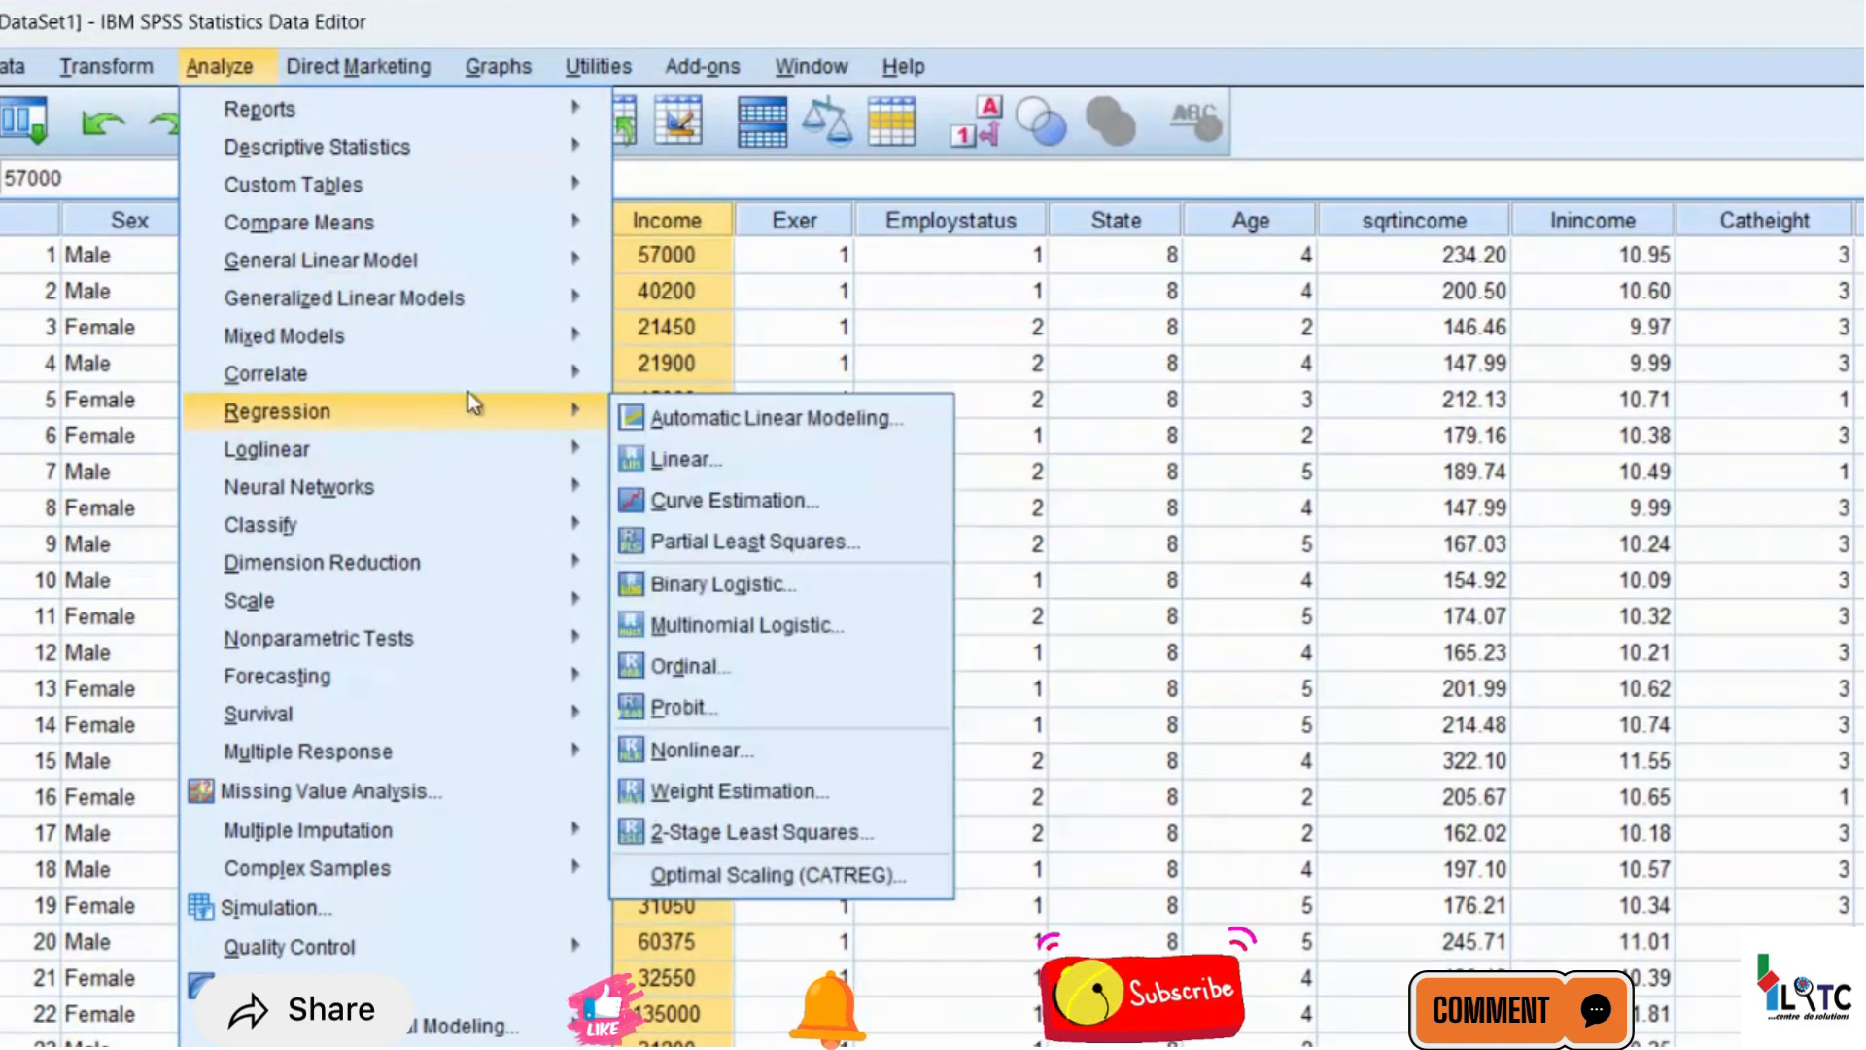
mouse_move(572, 373)
mouse_move(574, 412)
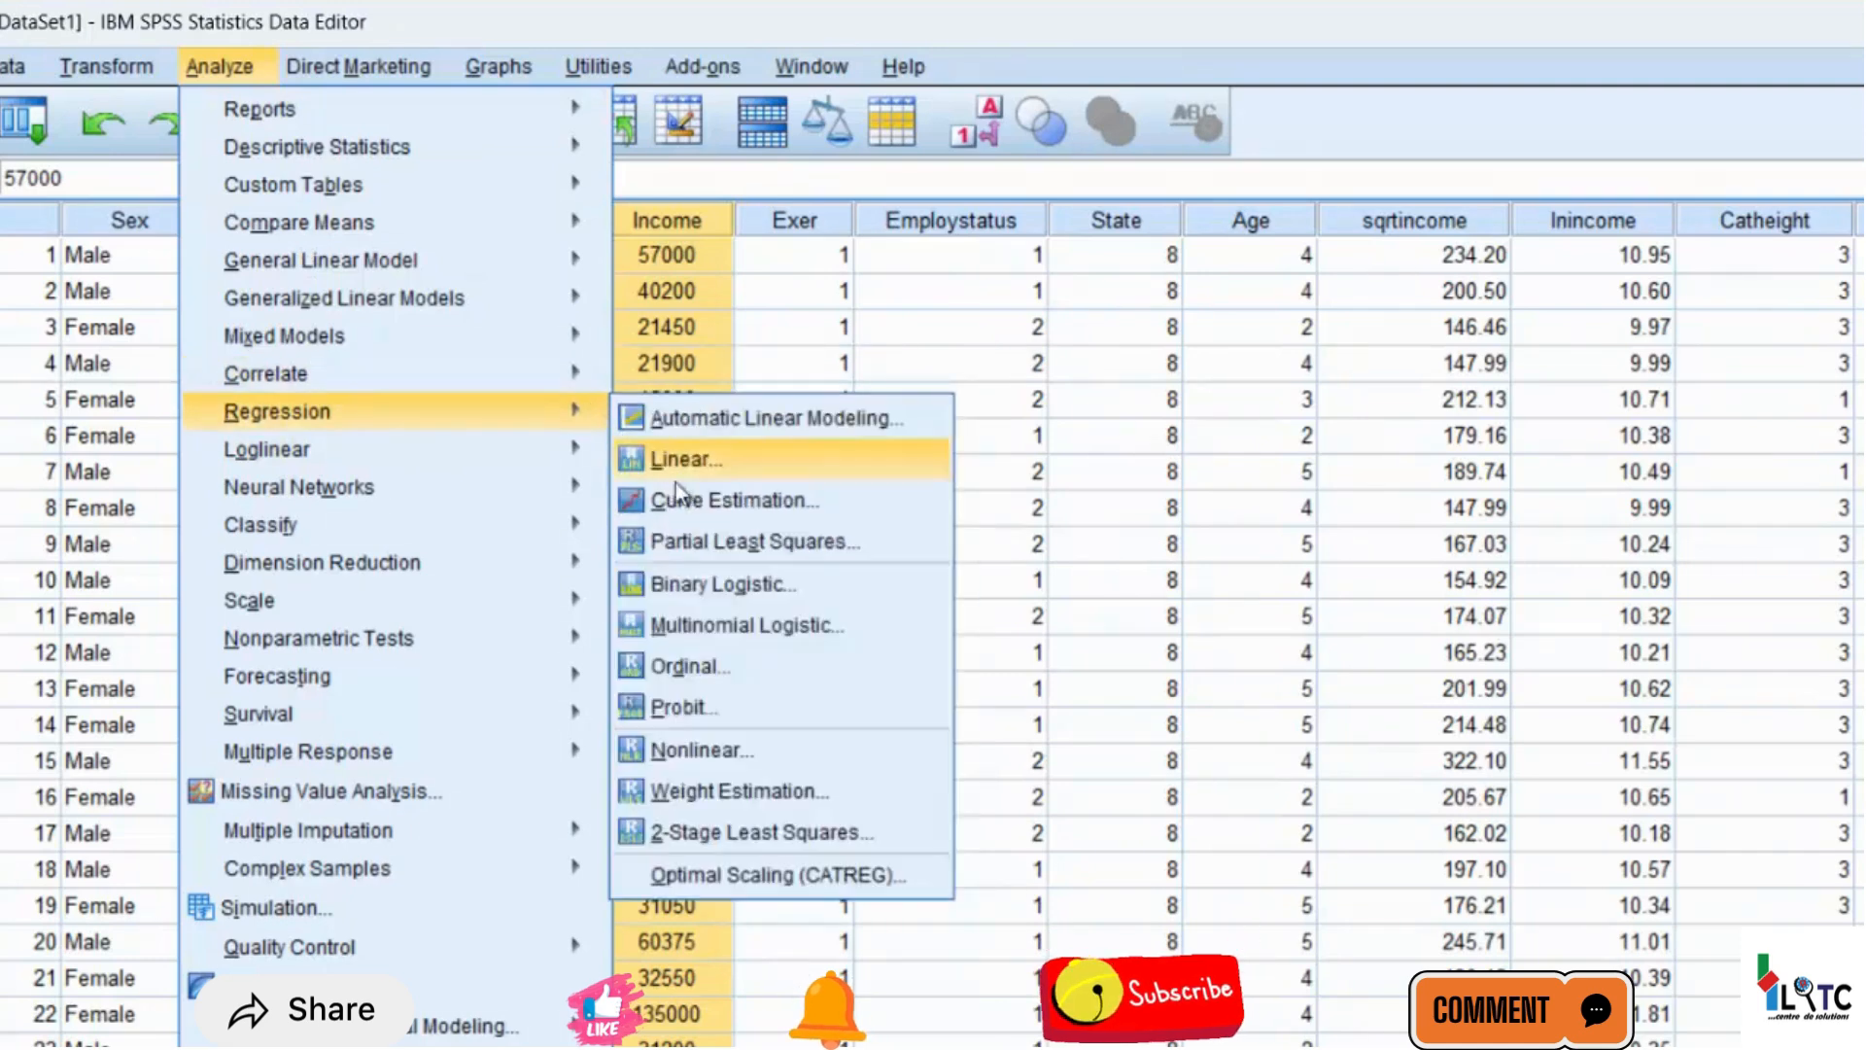
click(686, 455)
click(1028, 987)
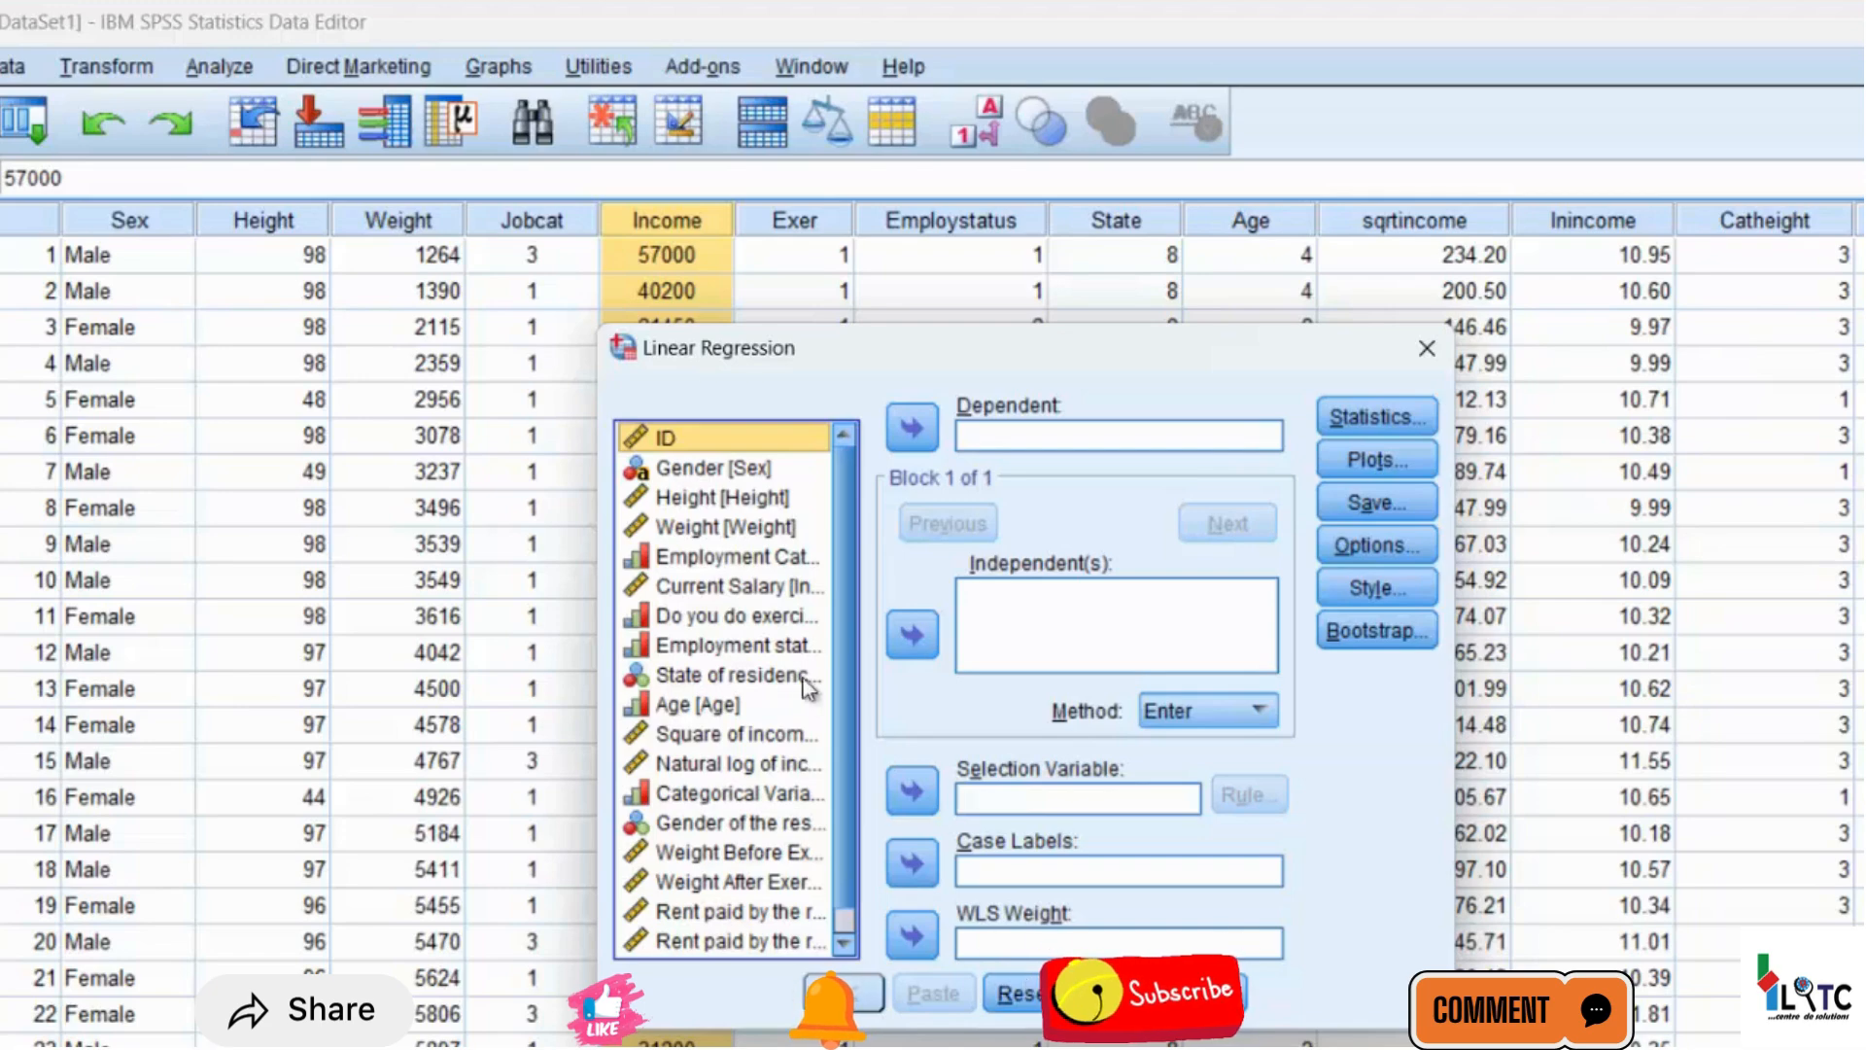
Assign Height as the dependent variable of the linear regression
click(711, 535)
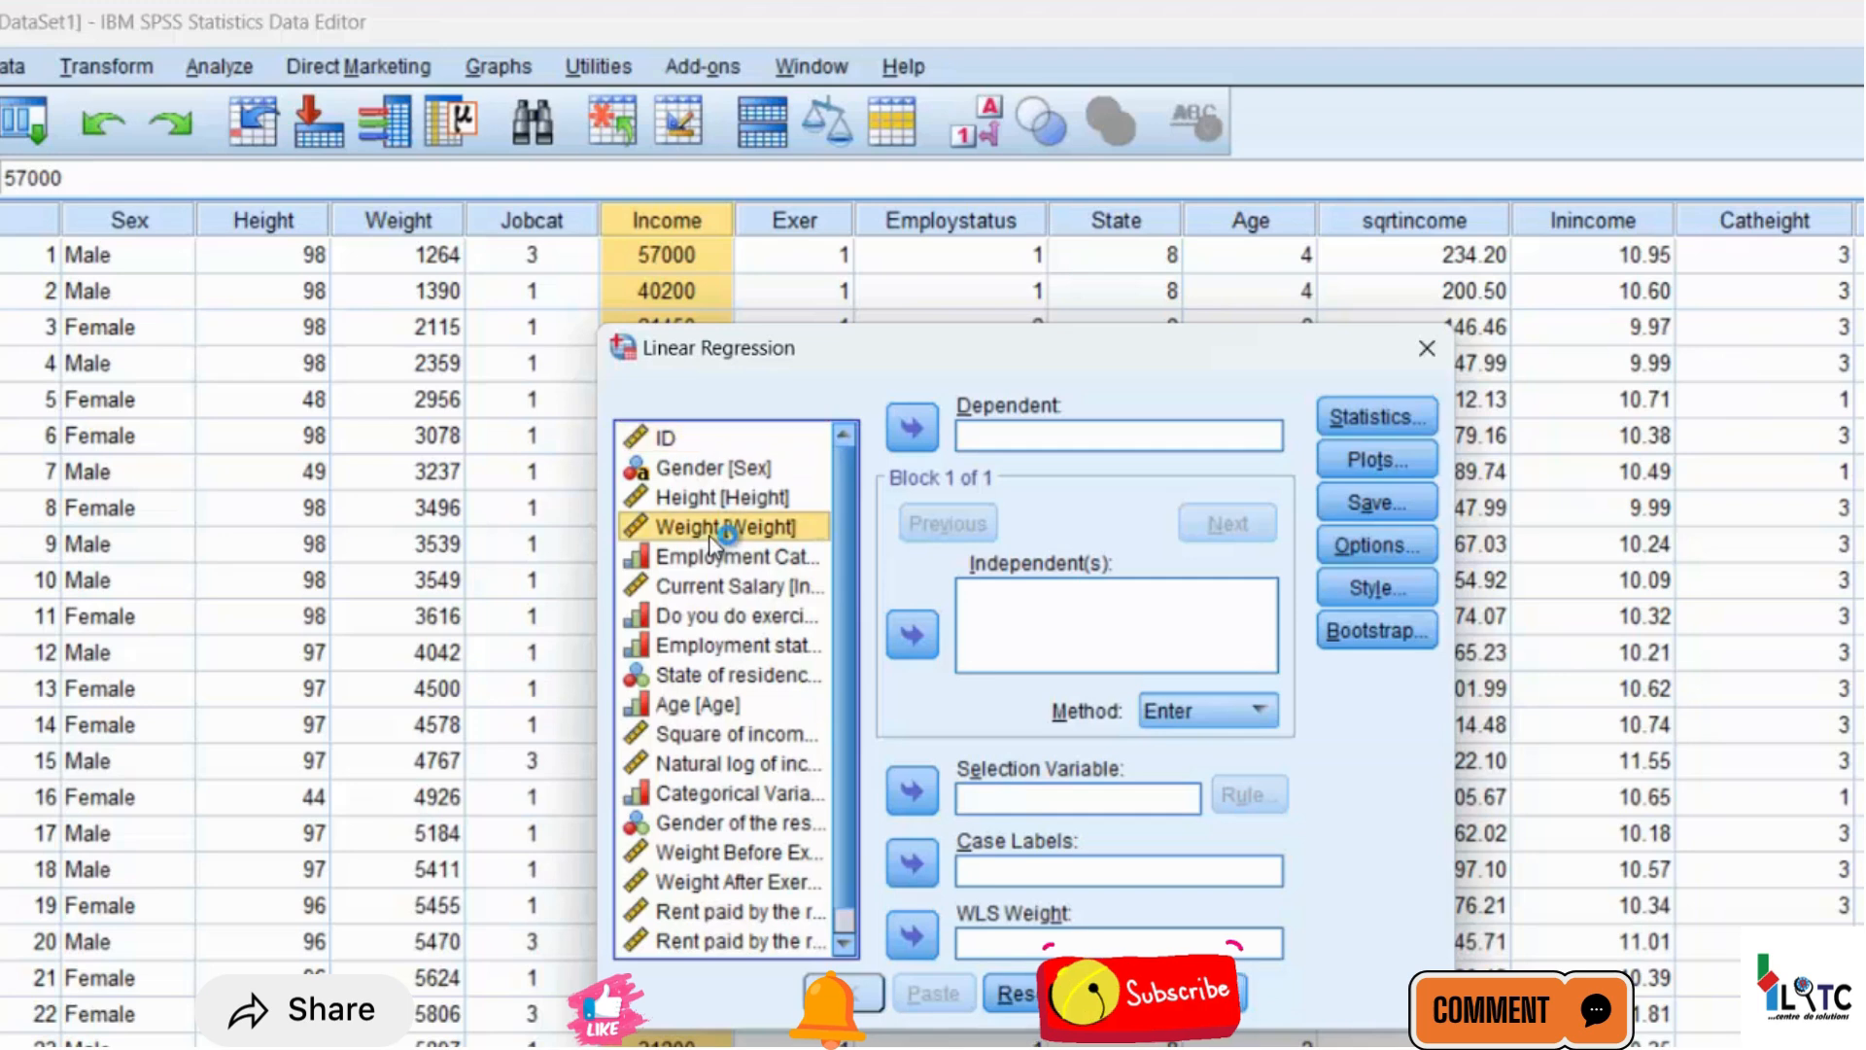
click(702, 590)
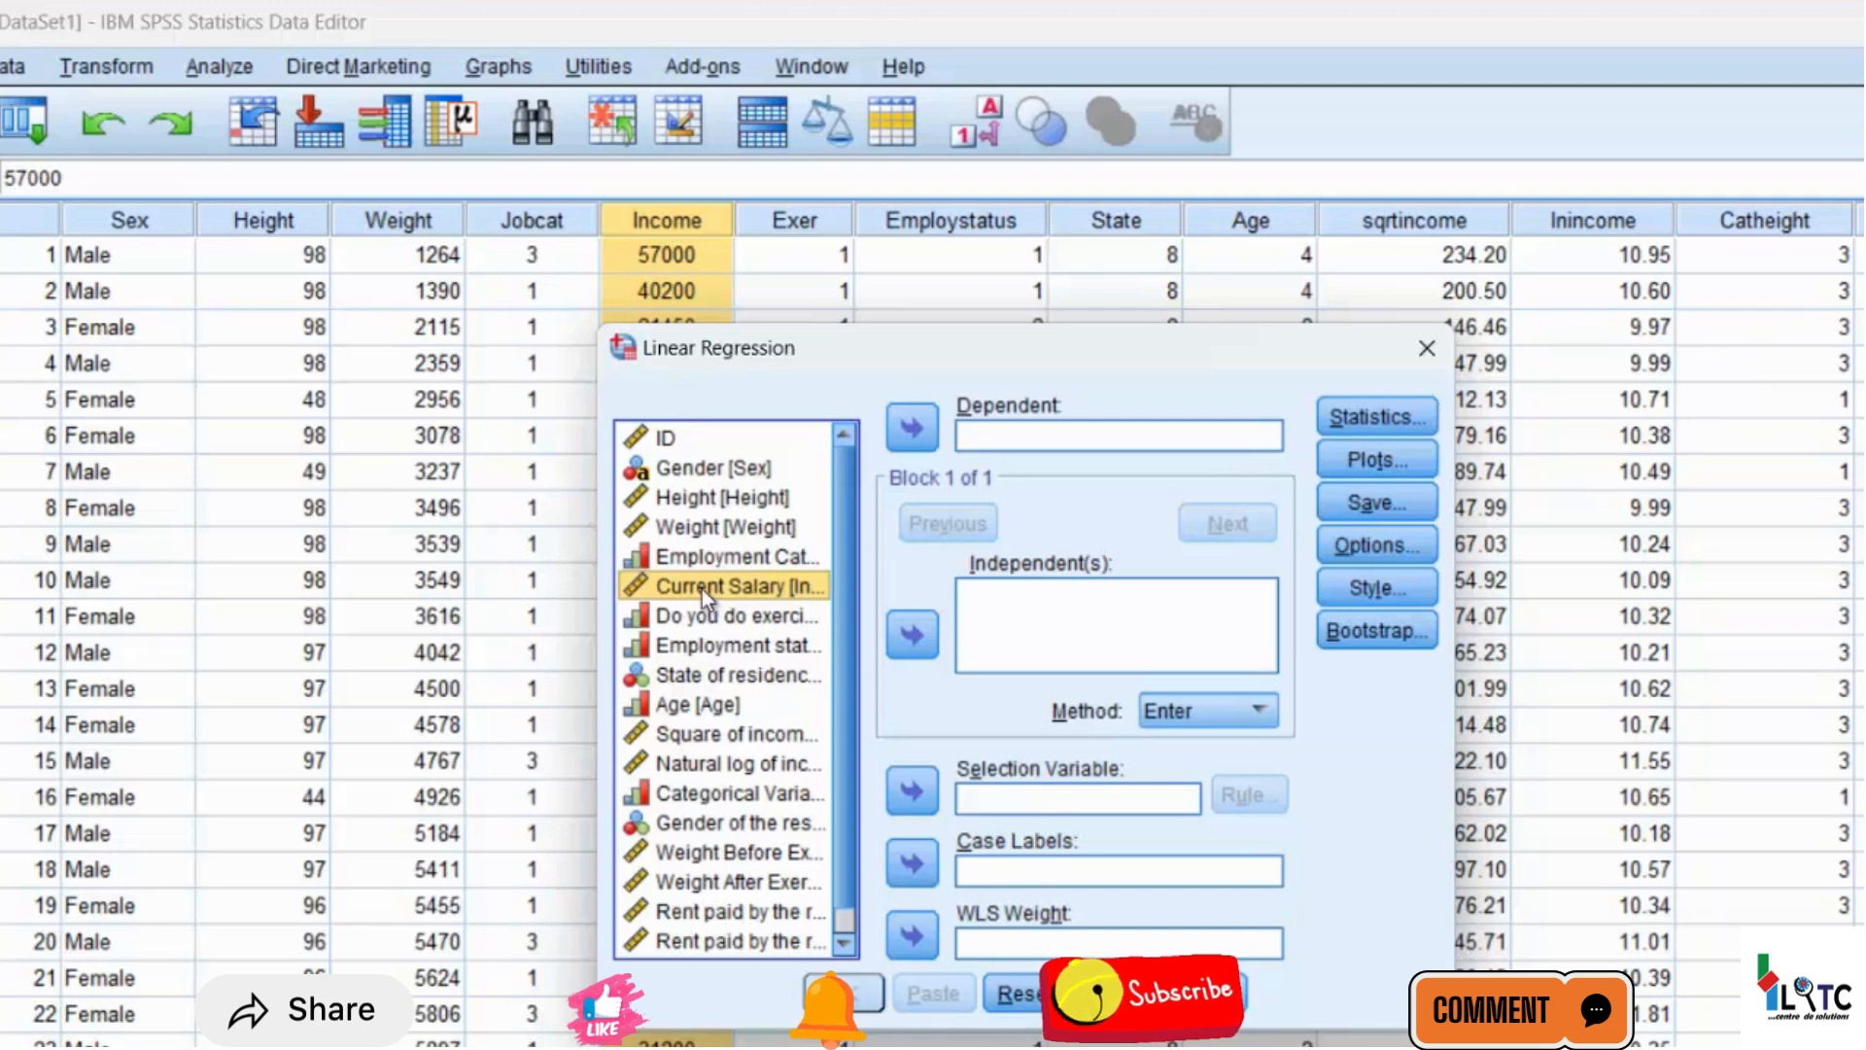
click(731, 525)
click(726, 502)
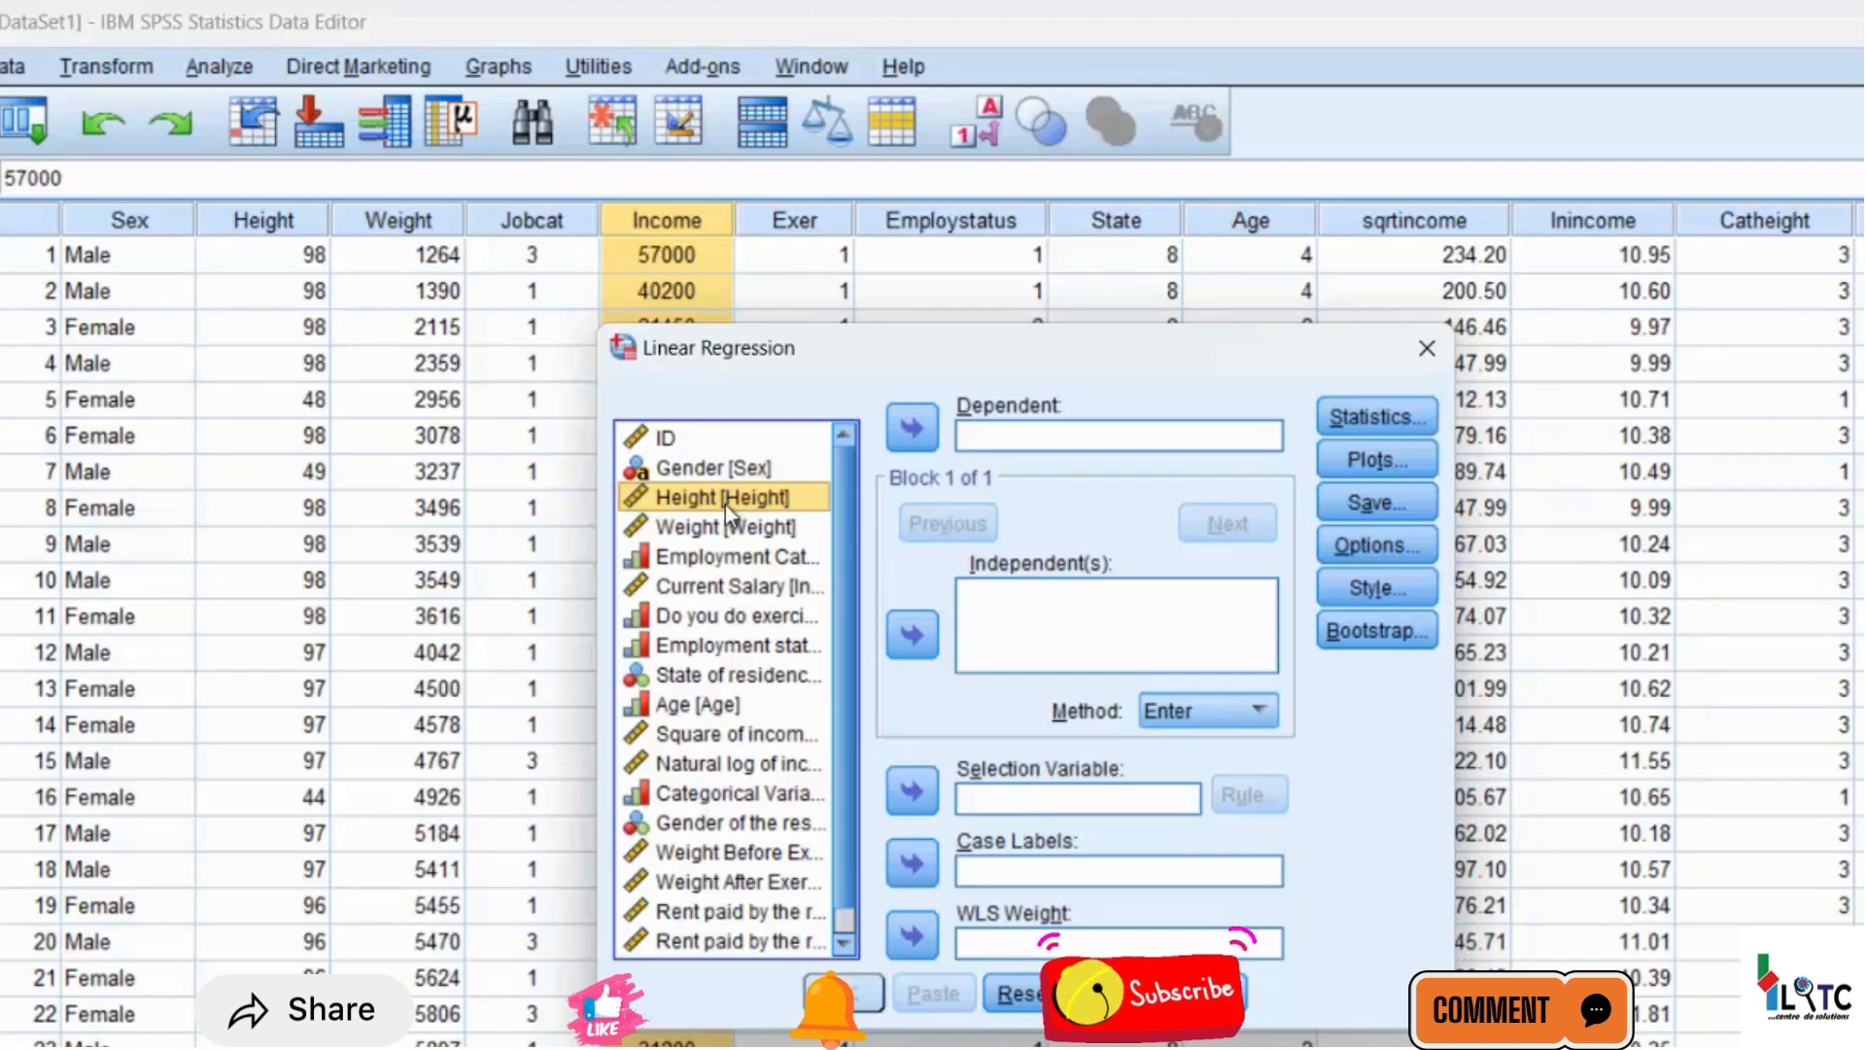
click(911, 428)
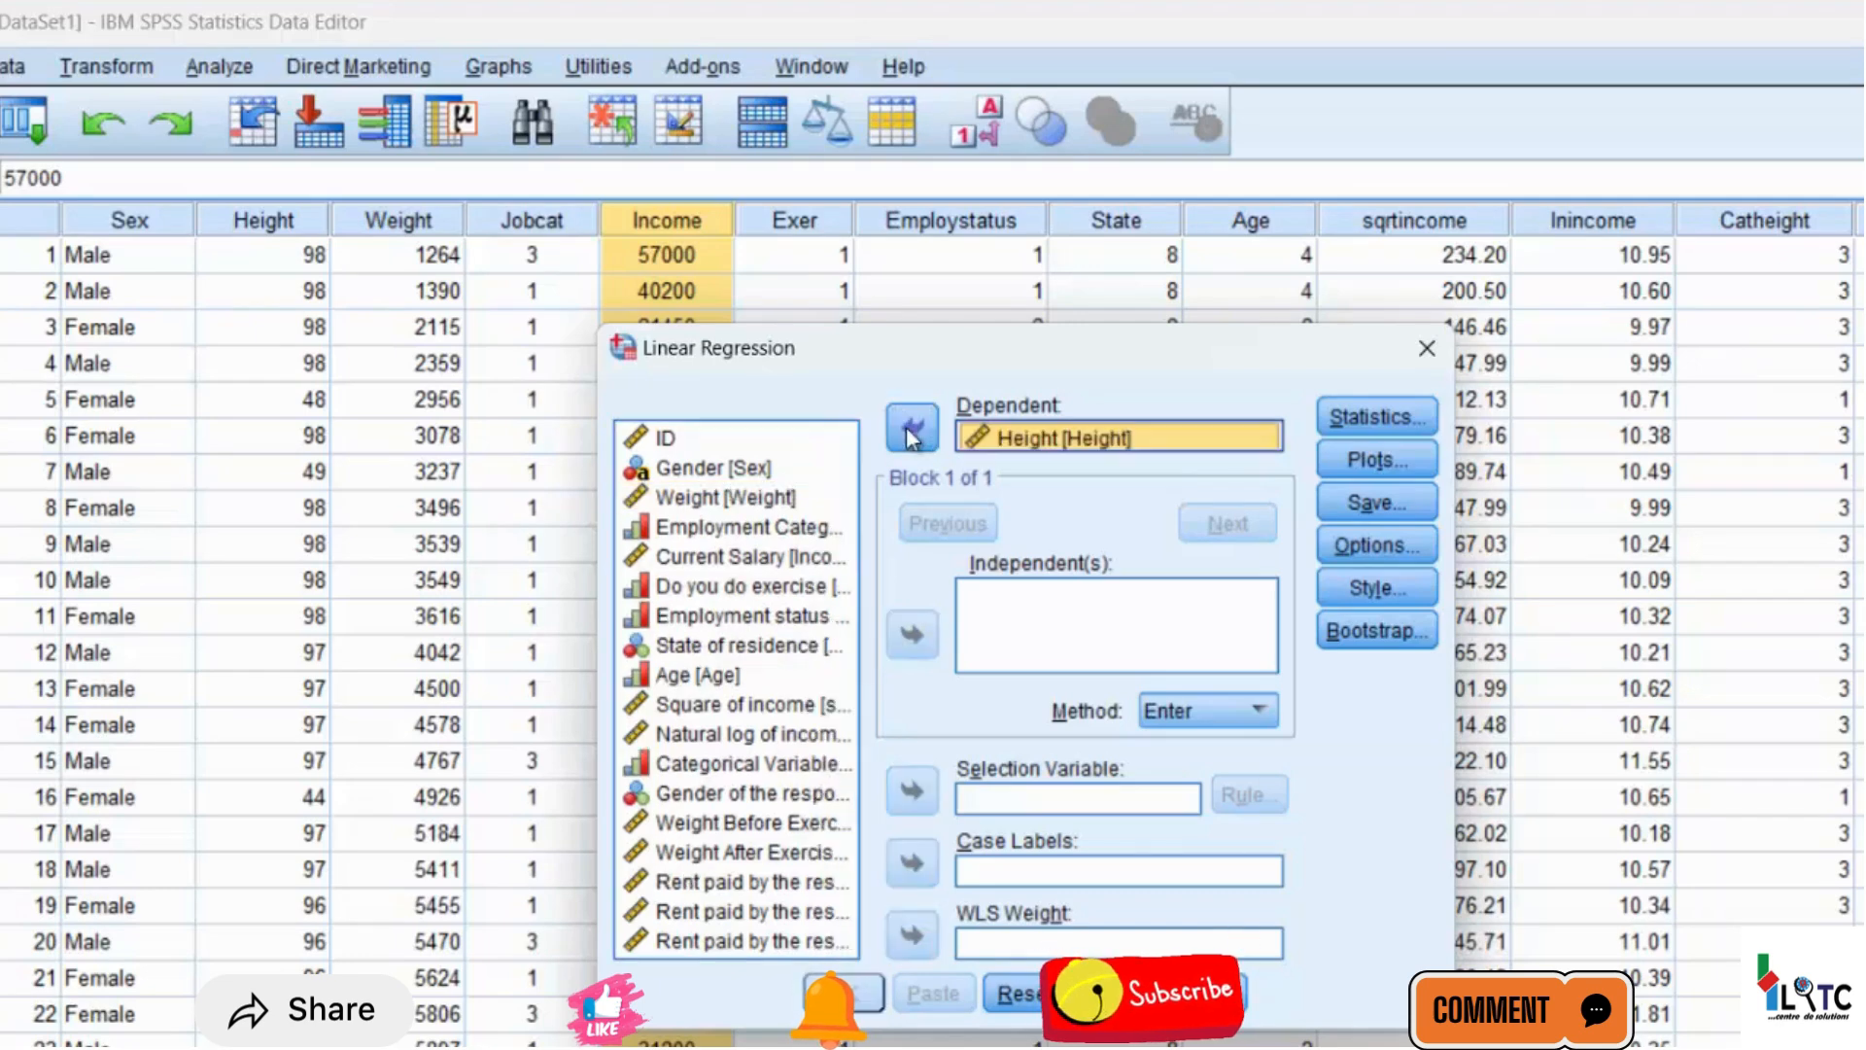
Add Weight and Current Salary [Income] as independent variables of the regression
click(716, 498)
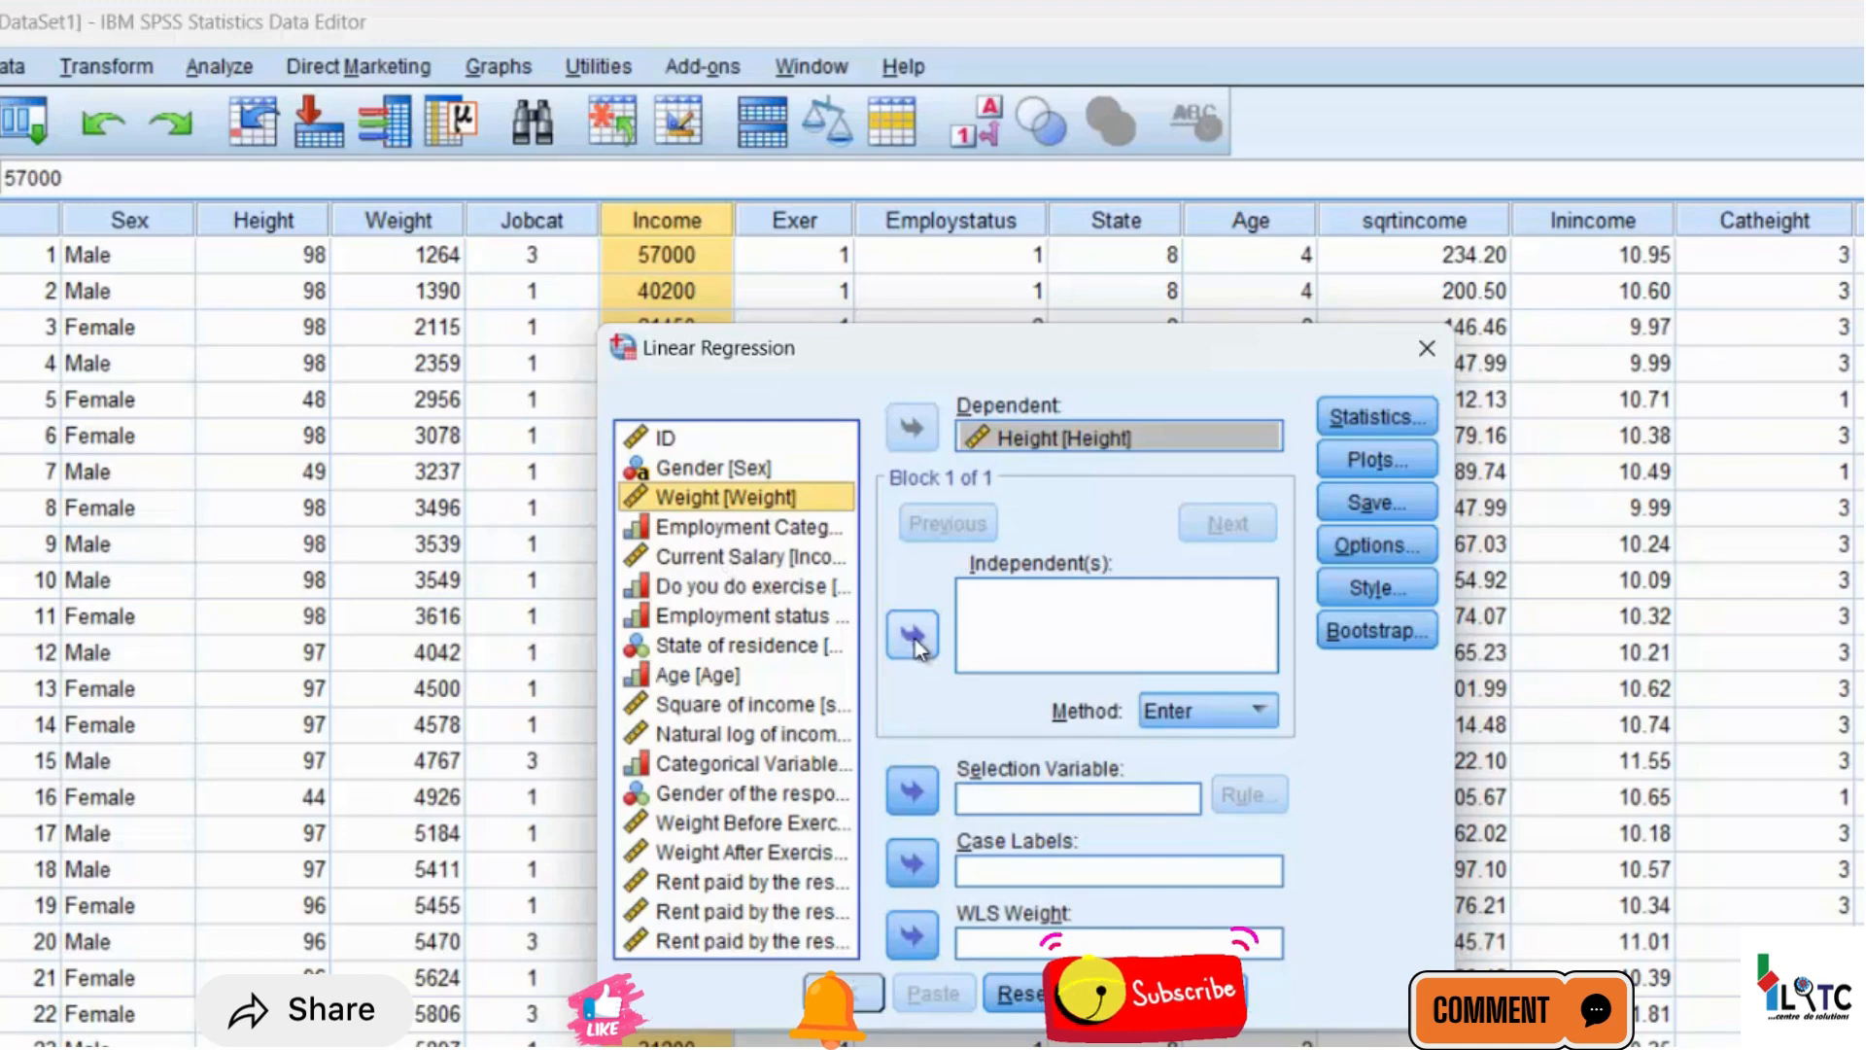
click(915, 641)
click(737, 560)
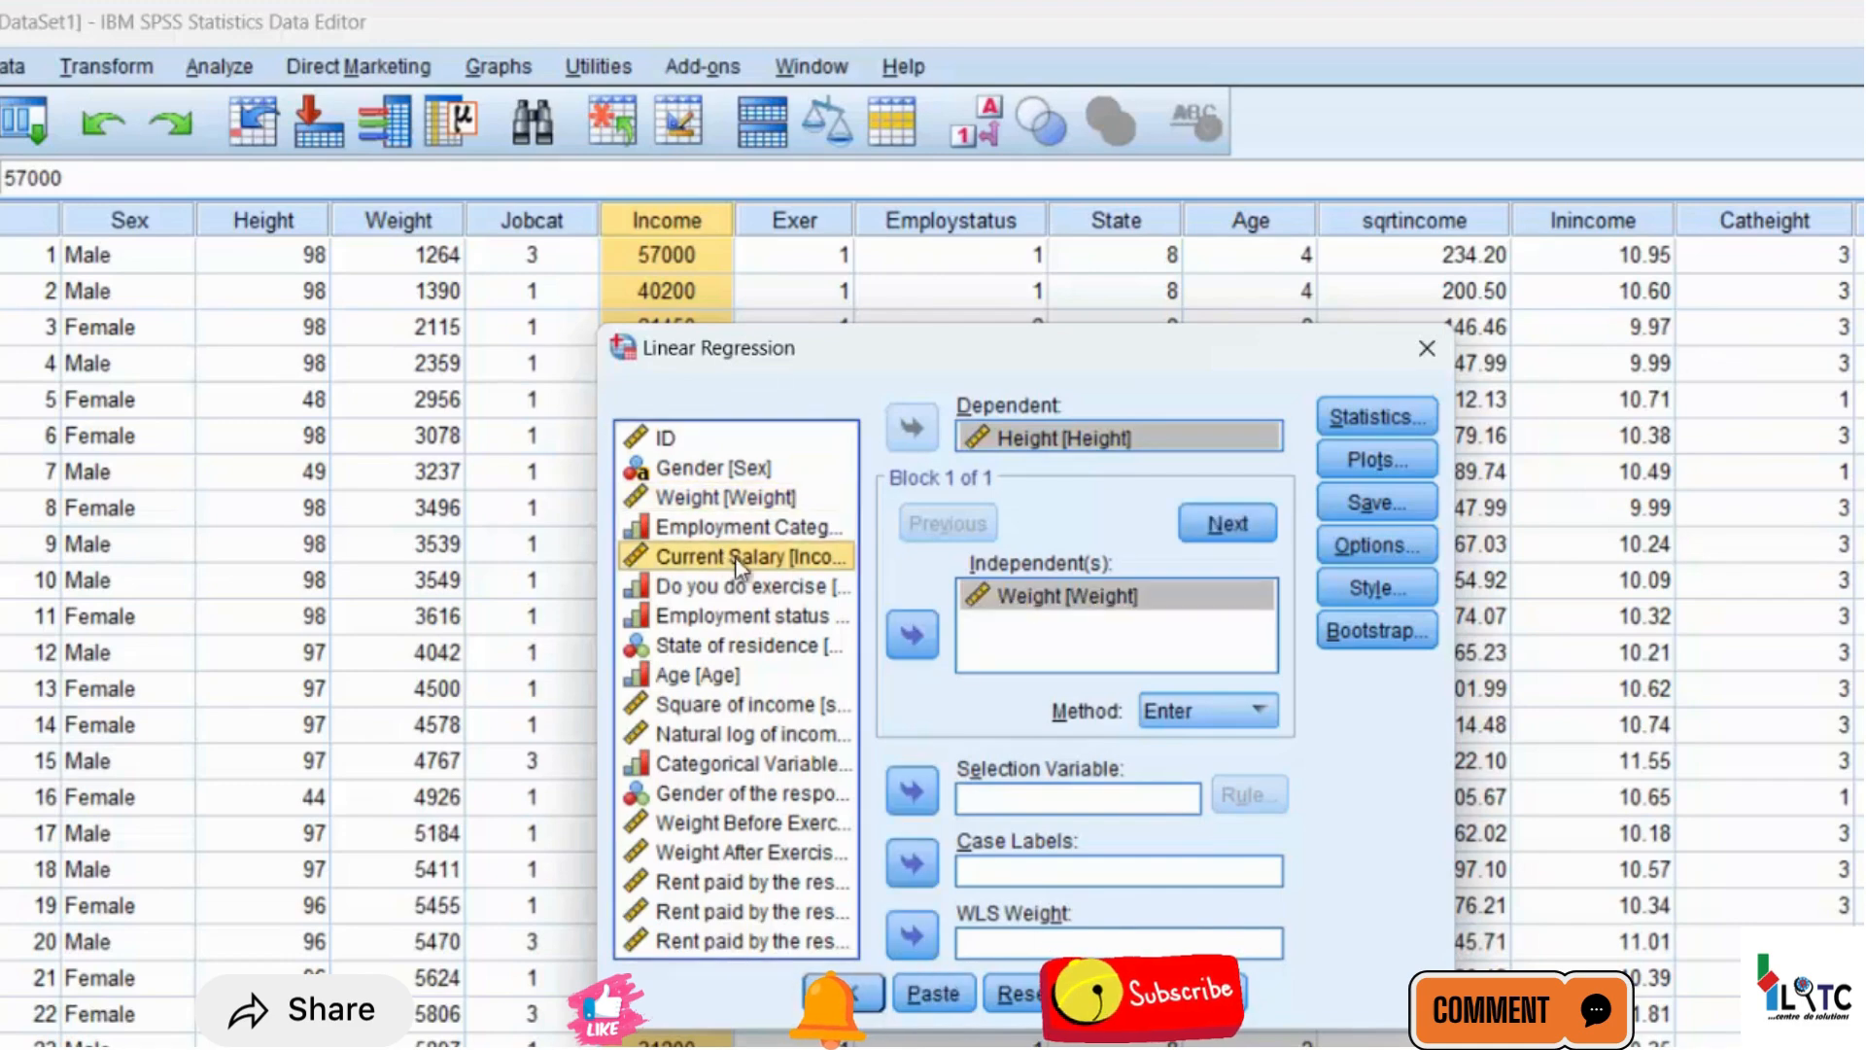
click(920, 637)
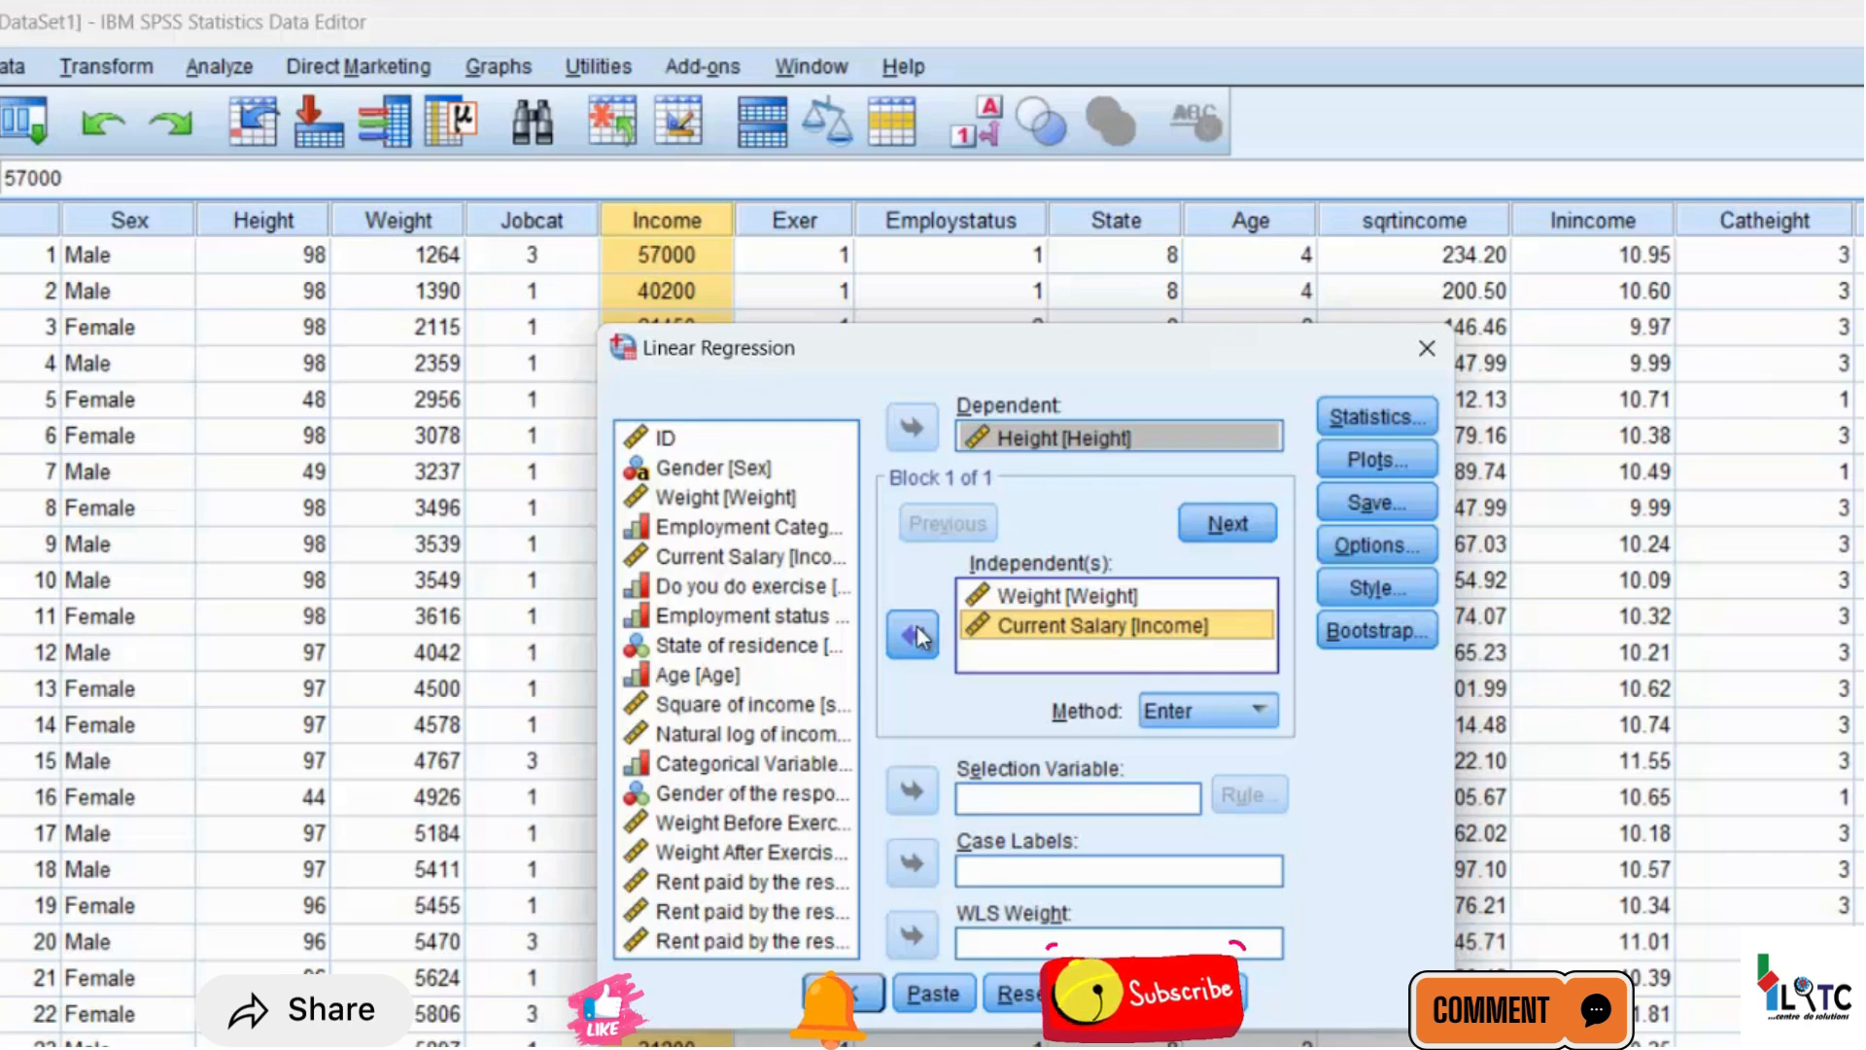
click(1019, 597)
click(1031, 627)
Set the regression to save Mahalanobis distances as a new variable
click(1376, 513)
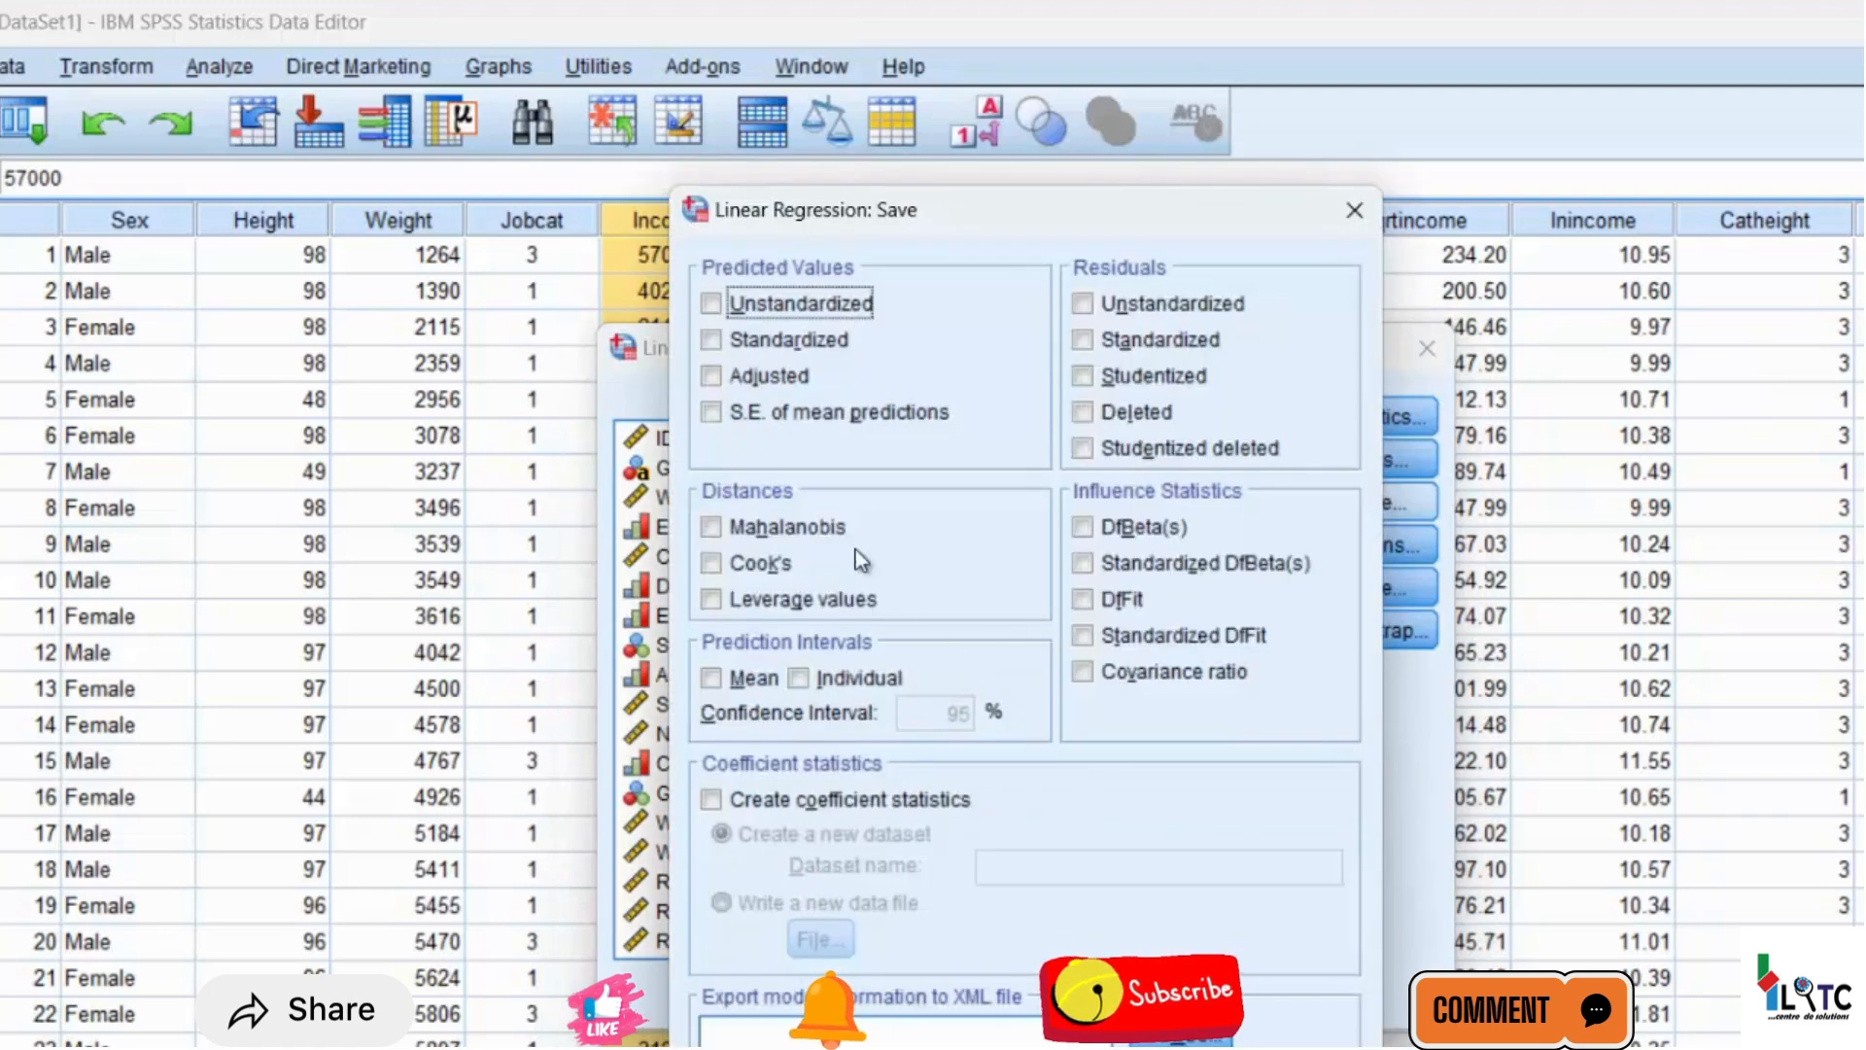
click(713, 528)
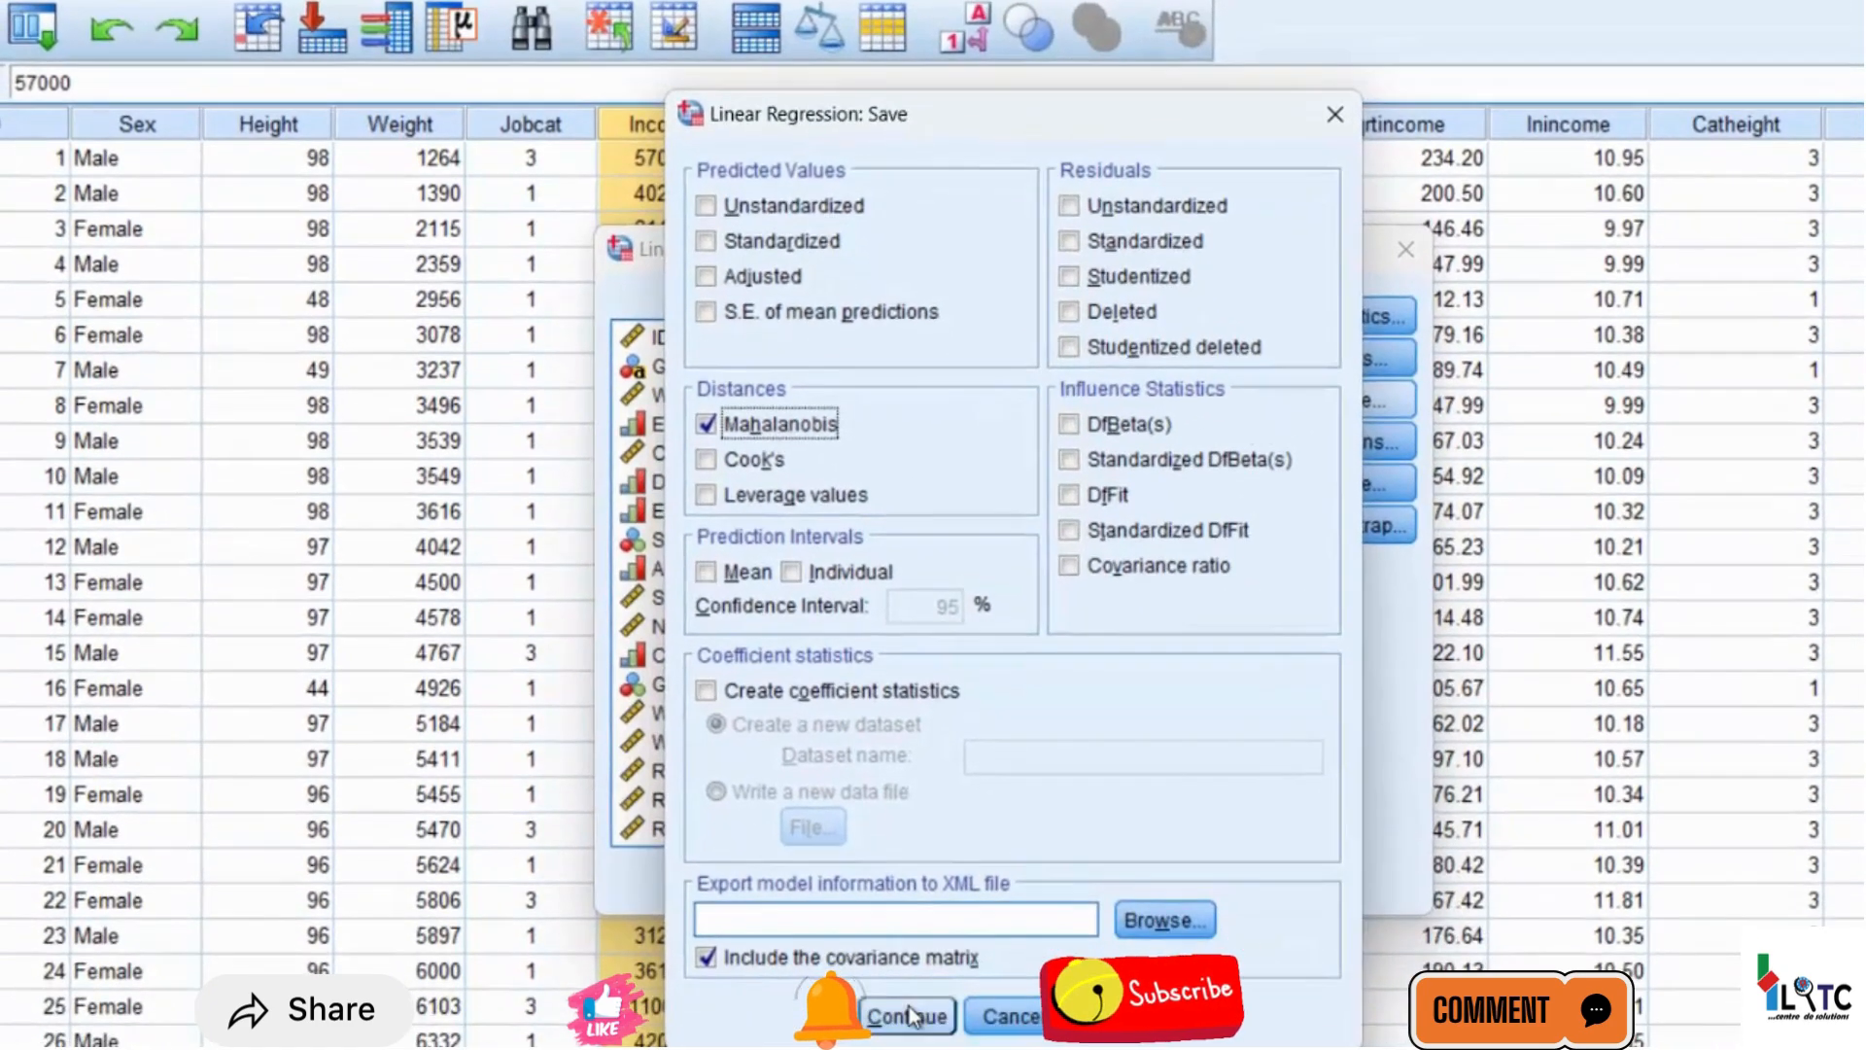
click(908, 1006)
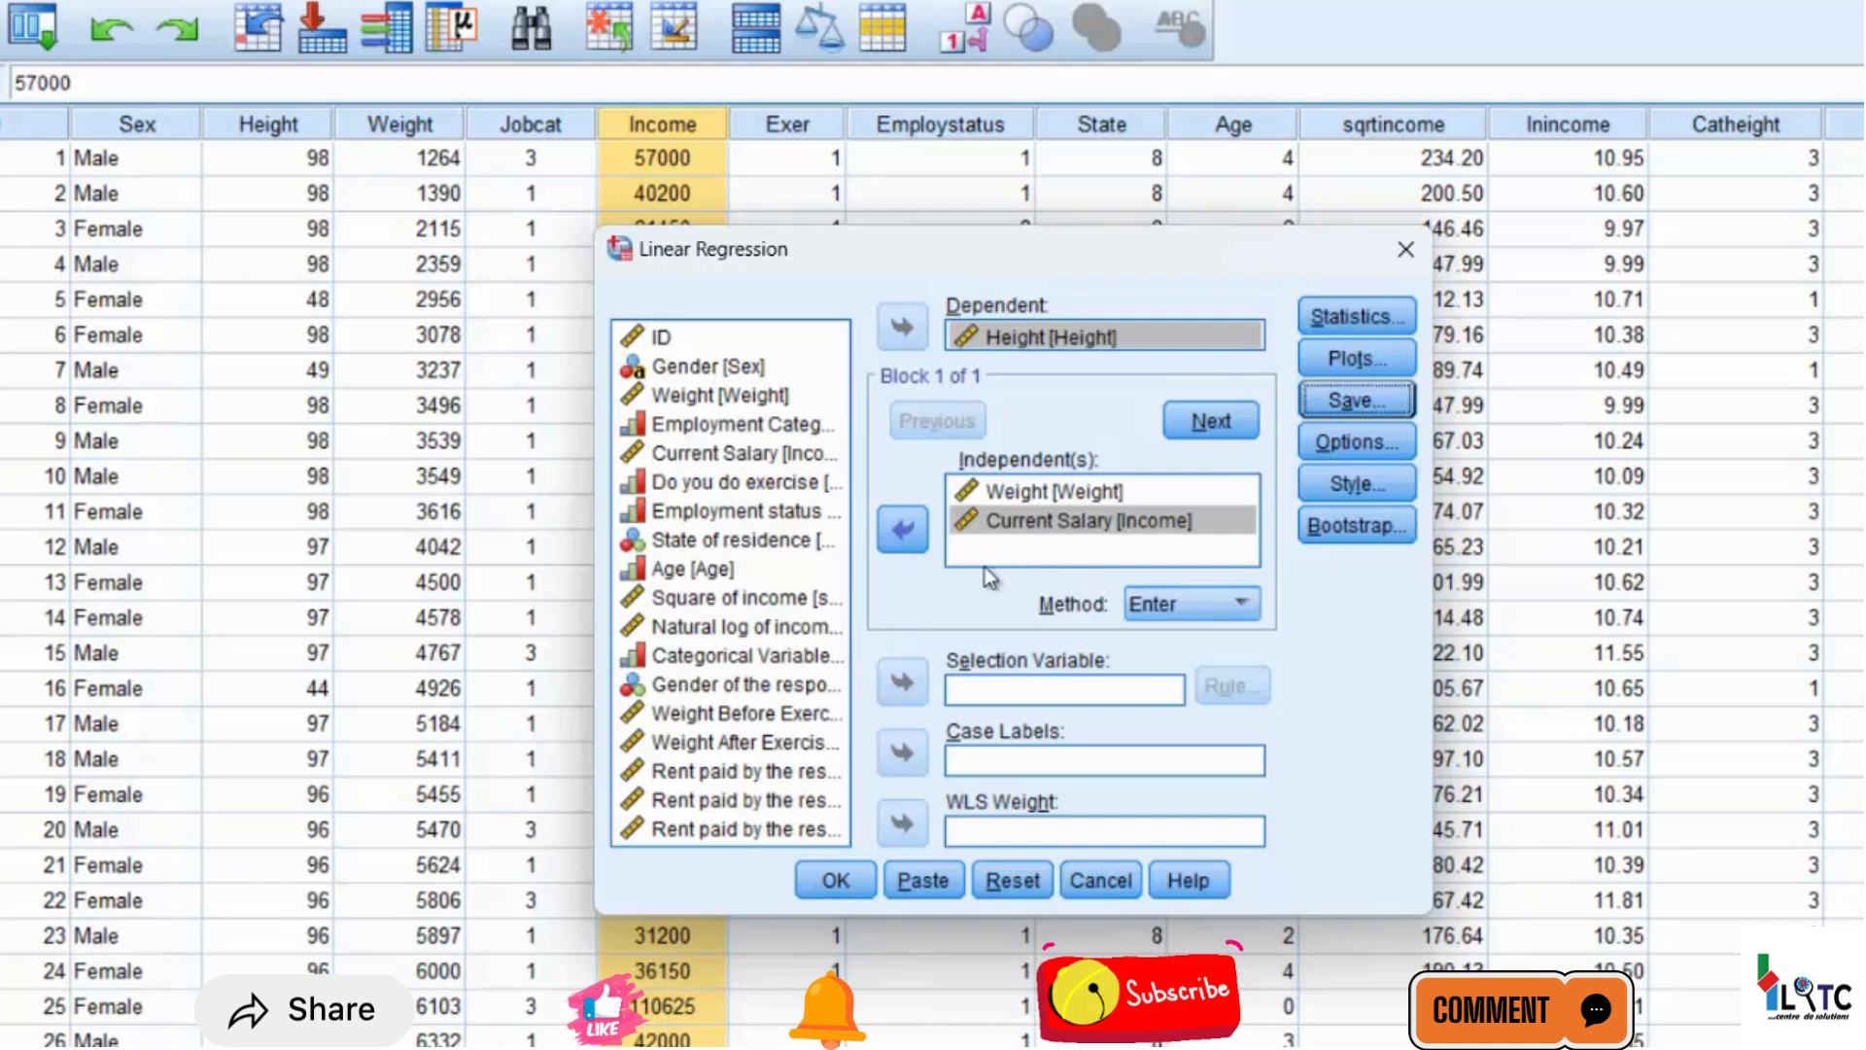
Add the rent paid in 2016 as another independent variable and check that Mahalanobis distances are still set to be saved
click(733, 769)
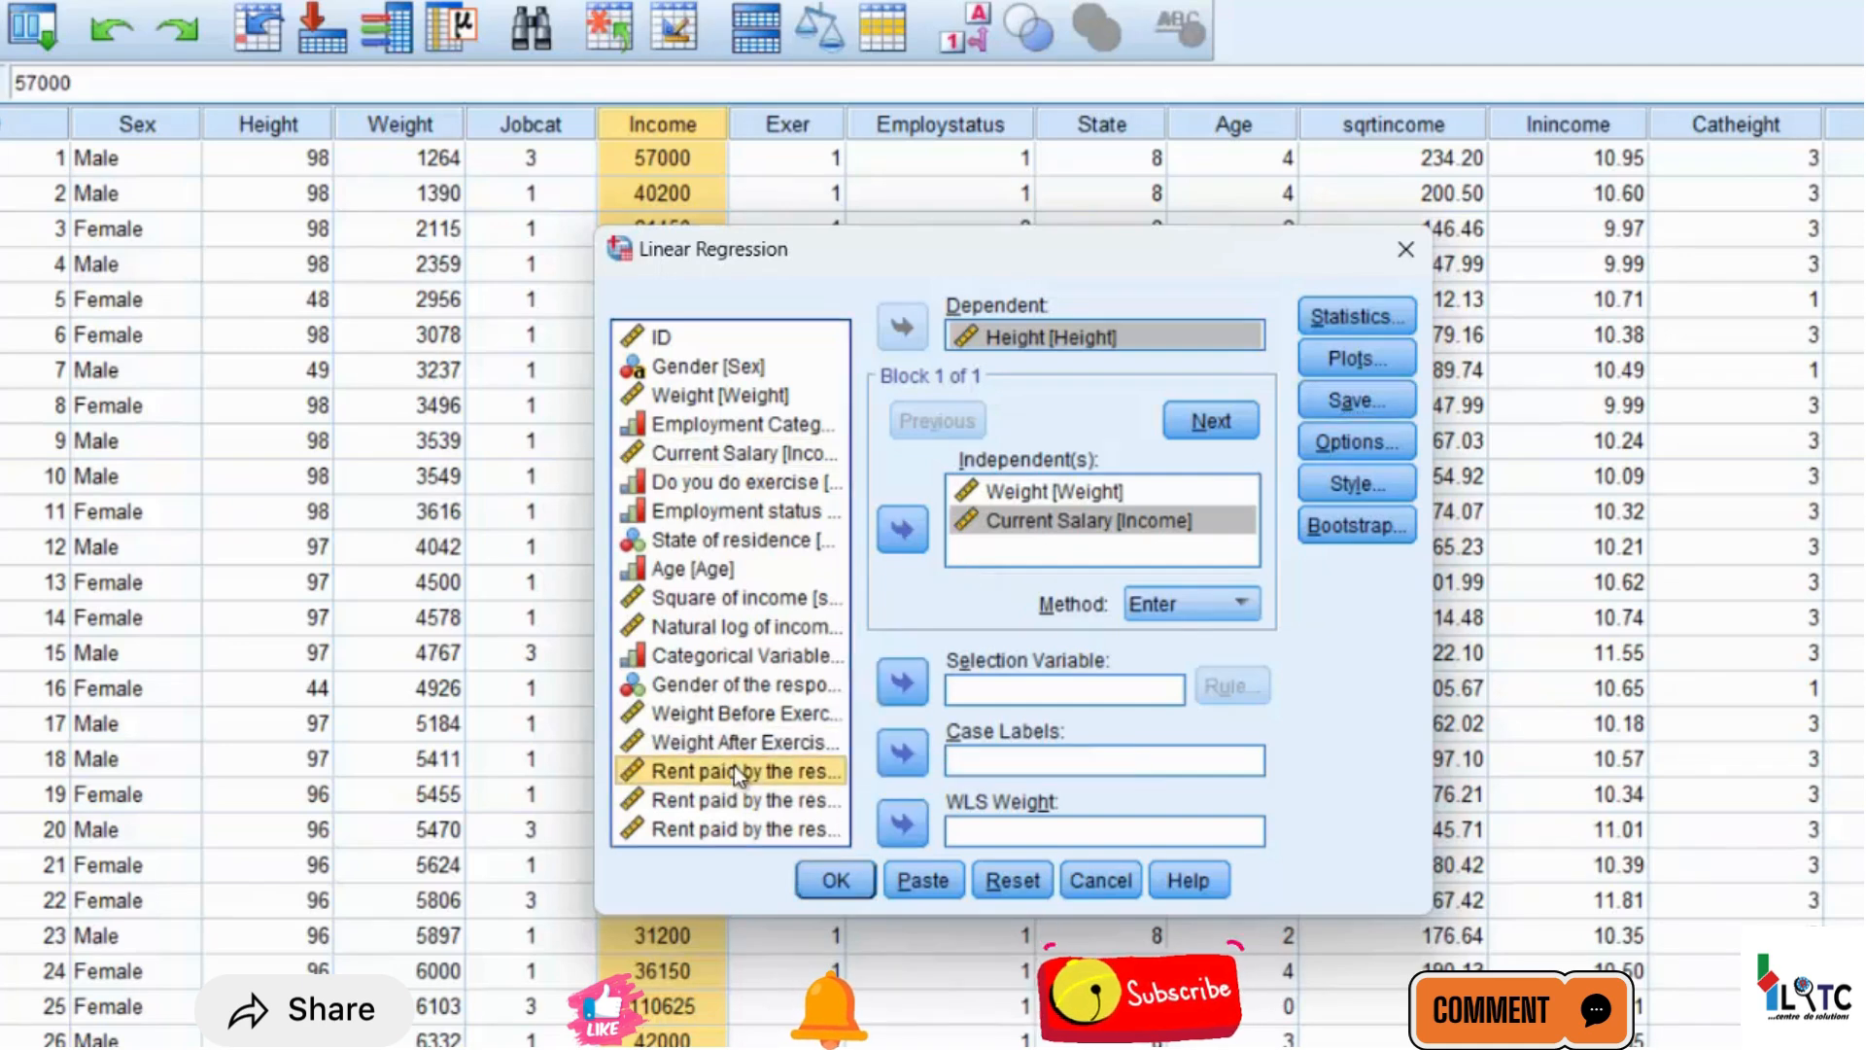
click(922, 530)
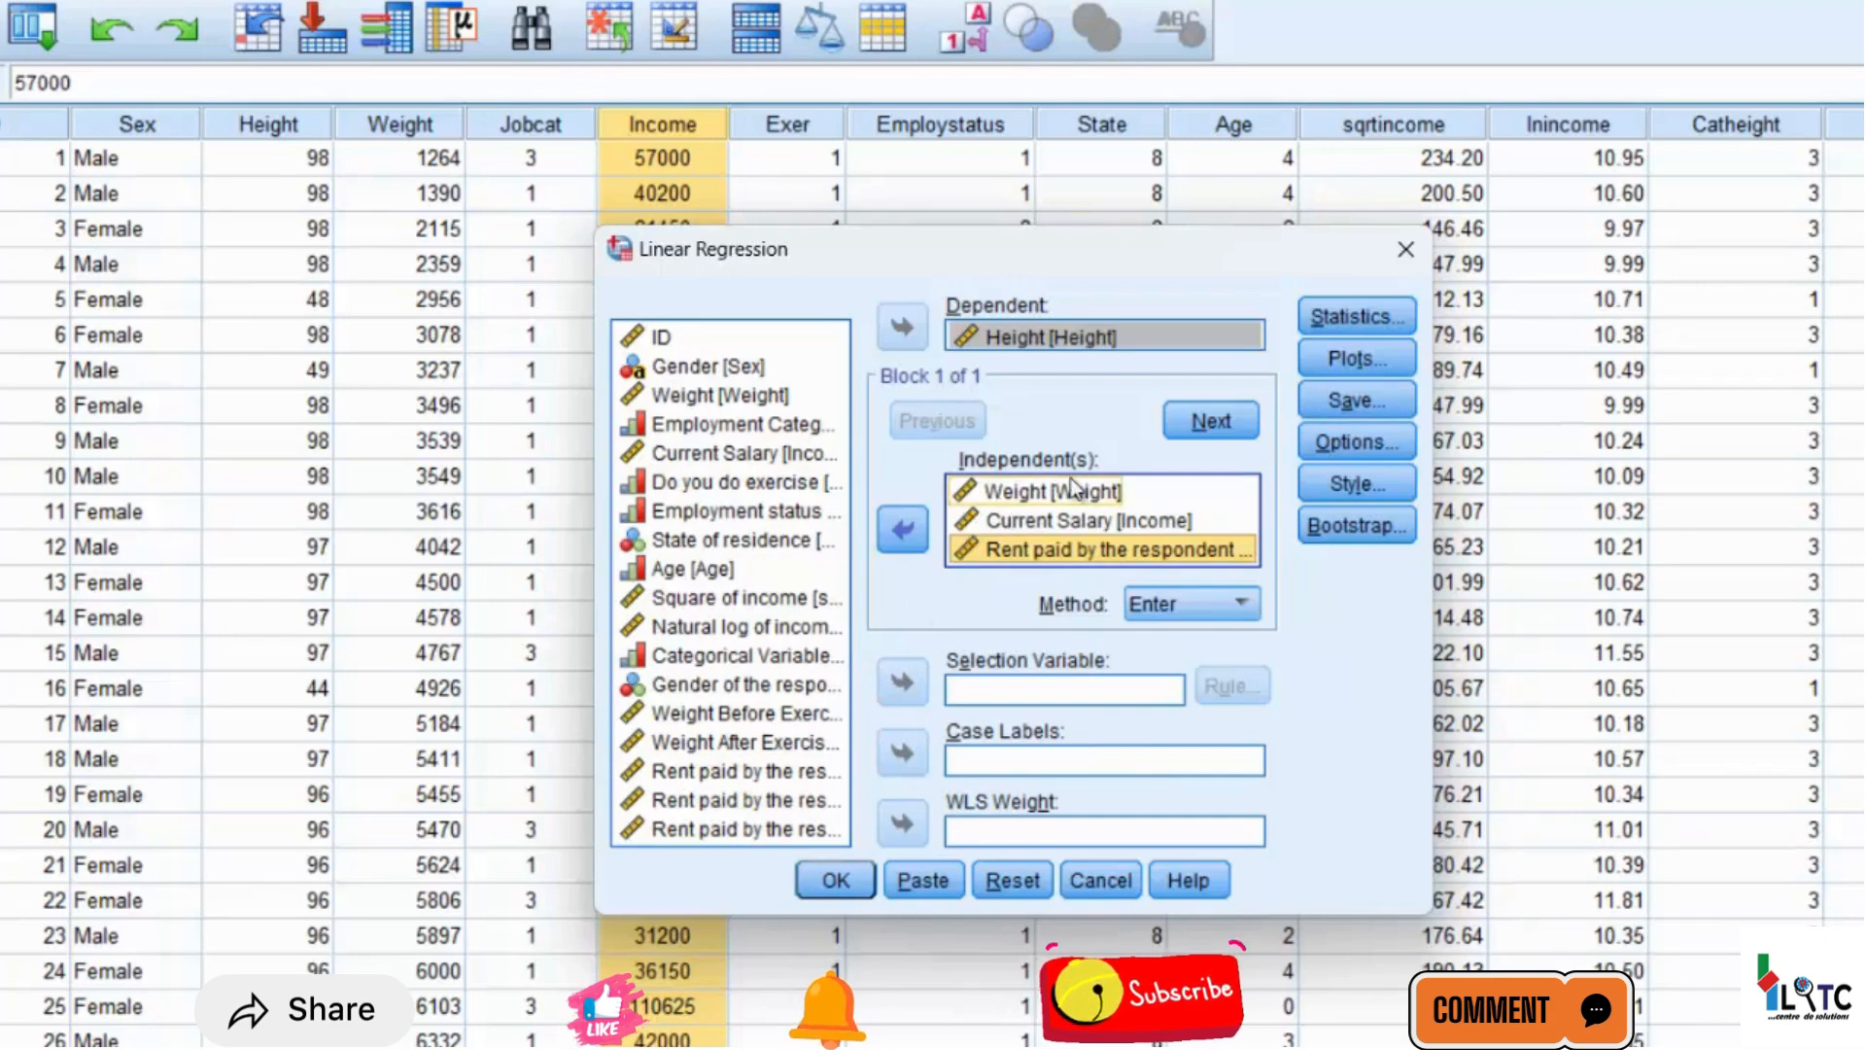
click(1357, 400)
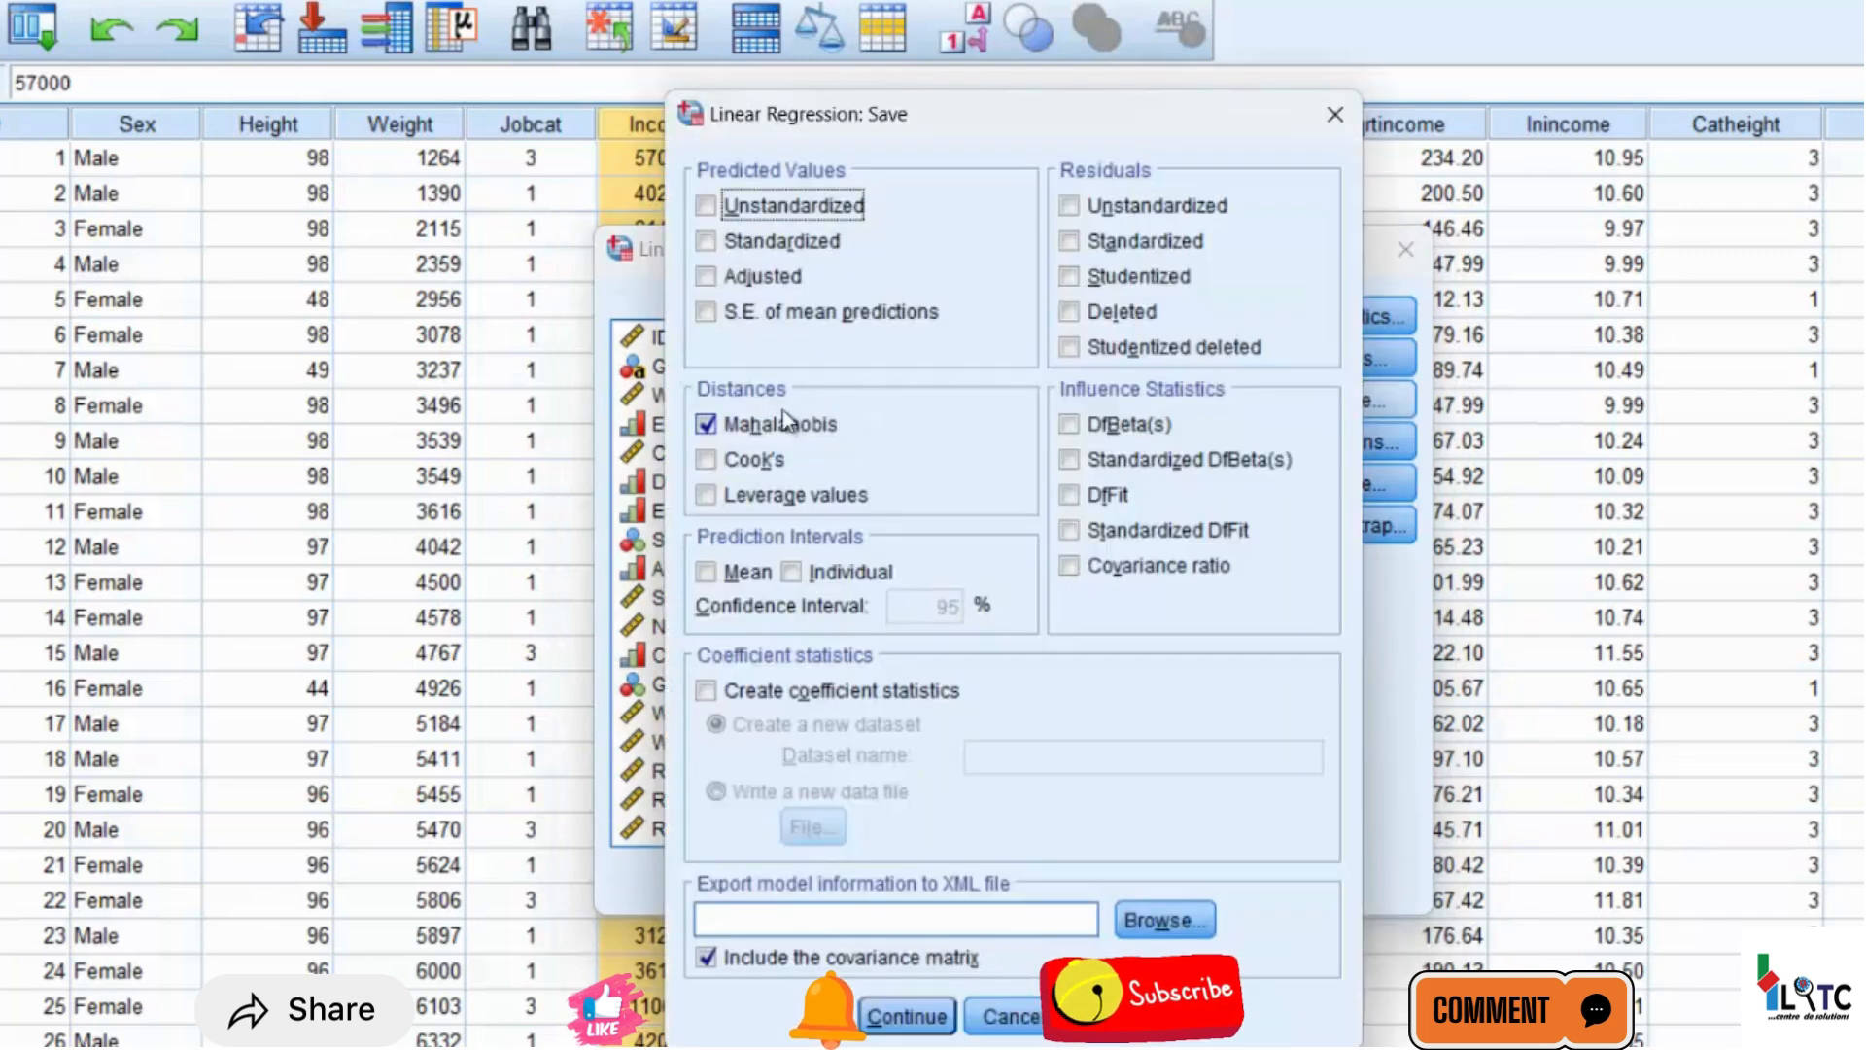
click(891, 1014)
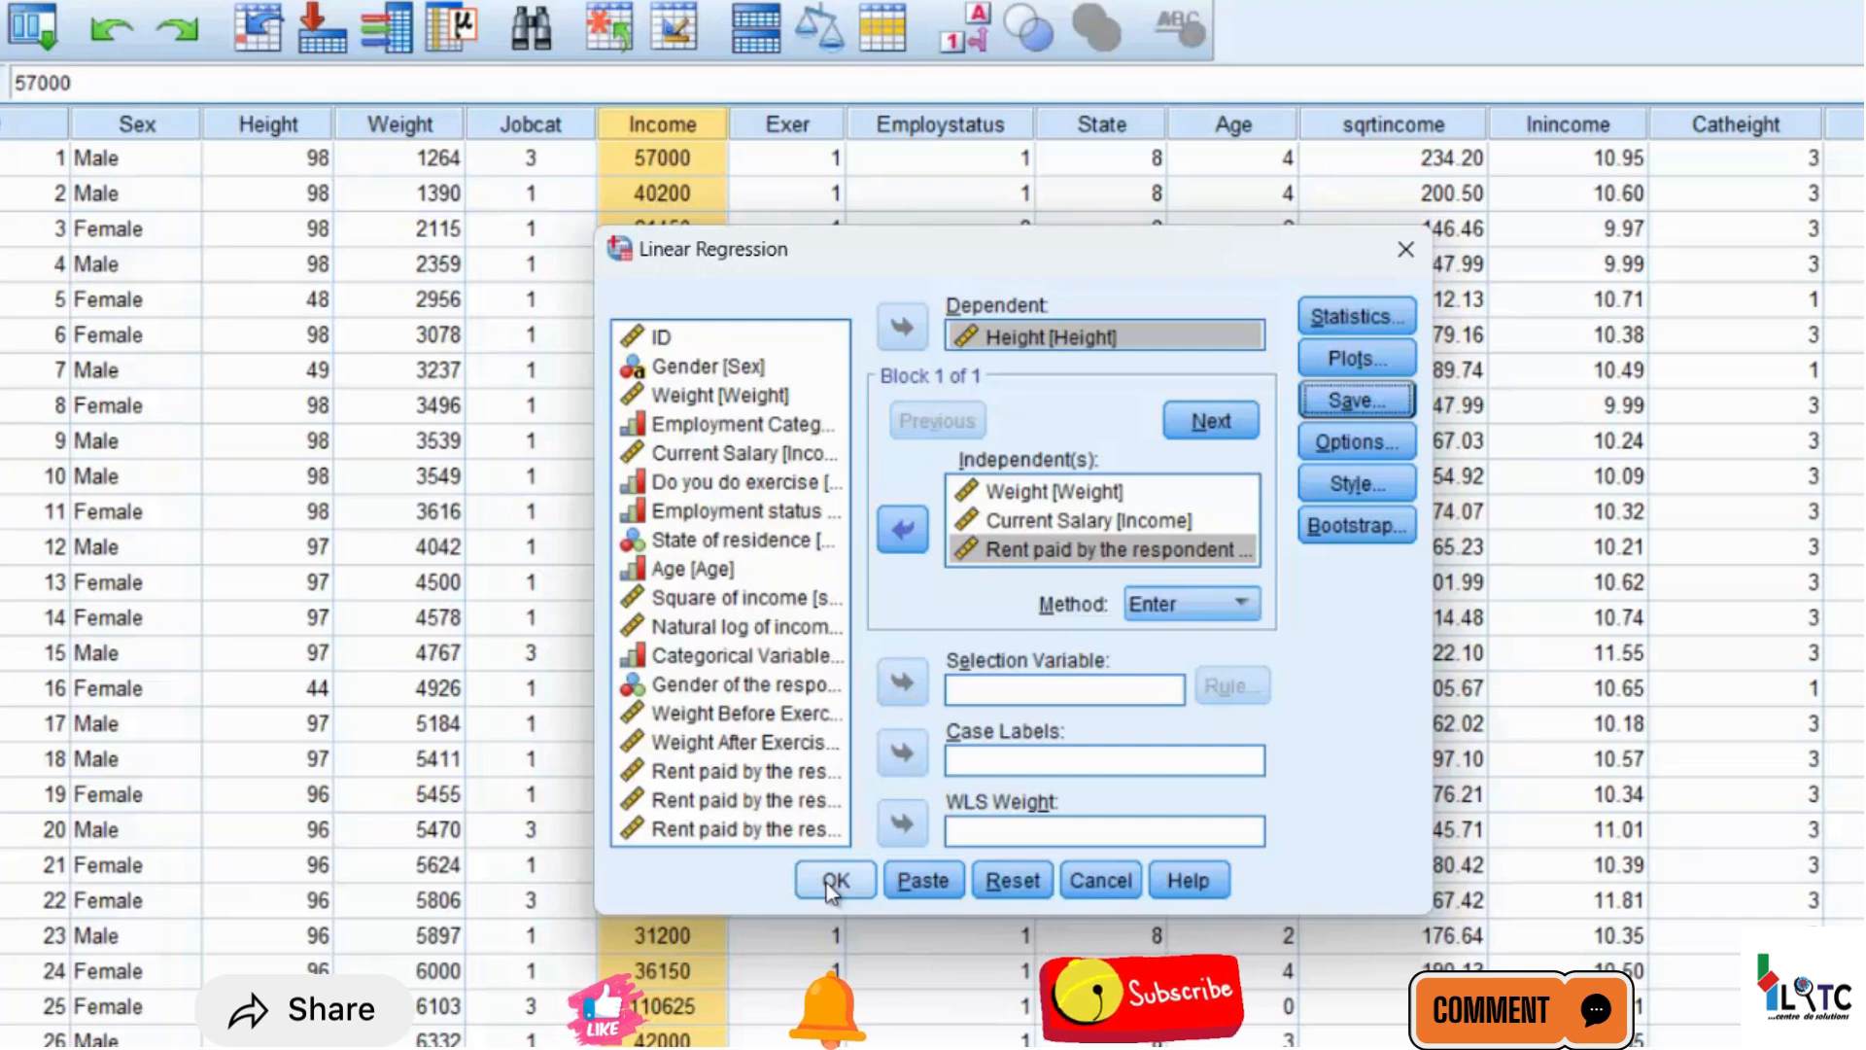
Leave the regression setup without running it and inspect the dataset's last variable columns up to Rent2018
click(1084, 879)
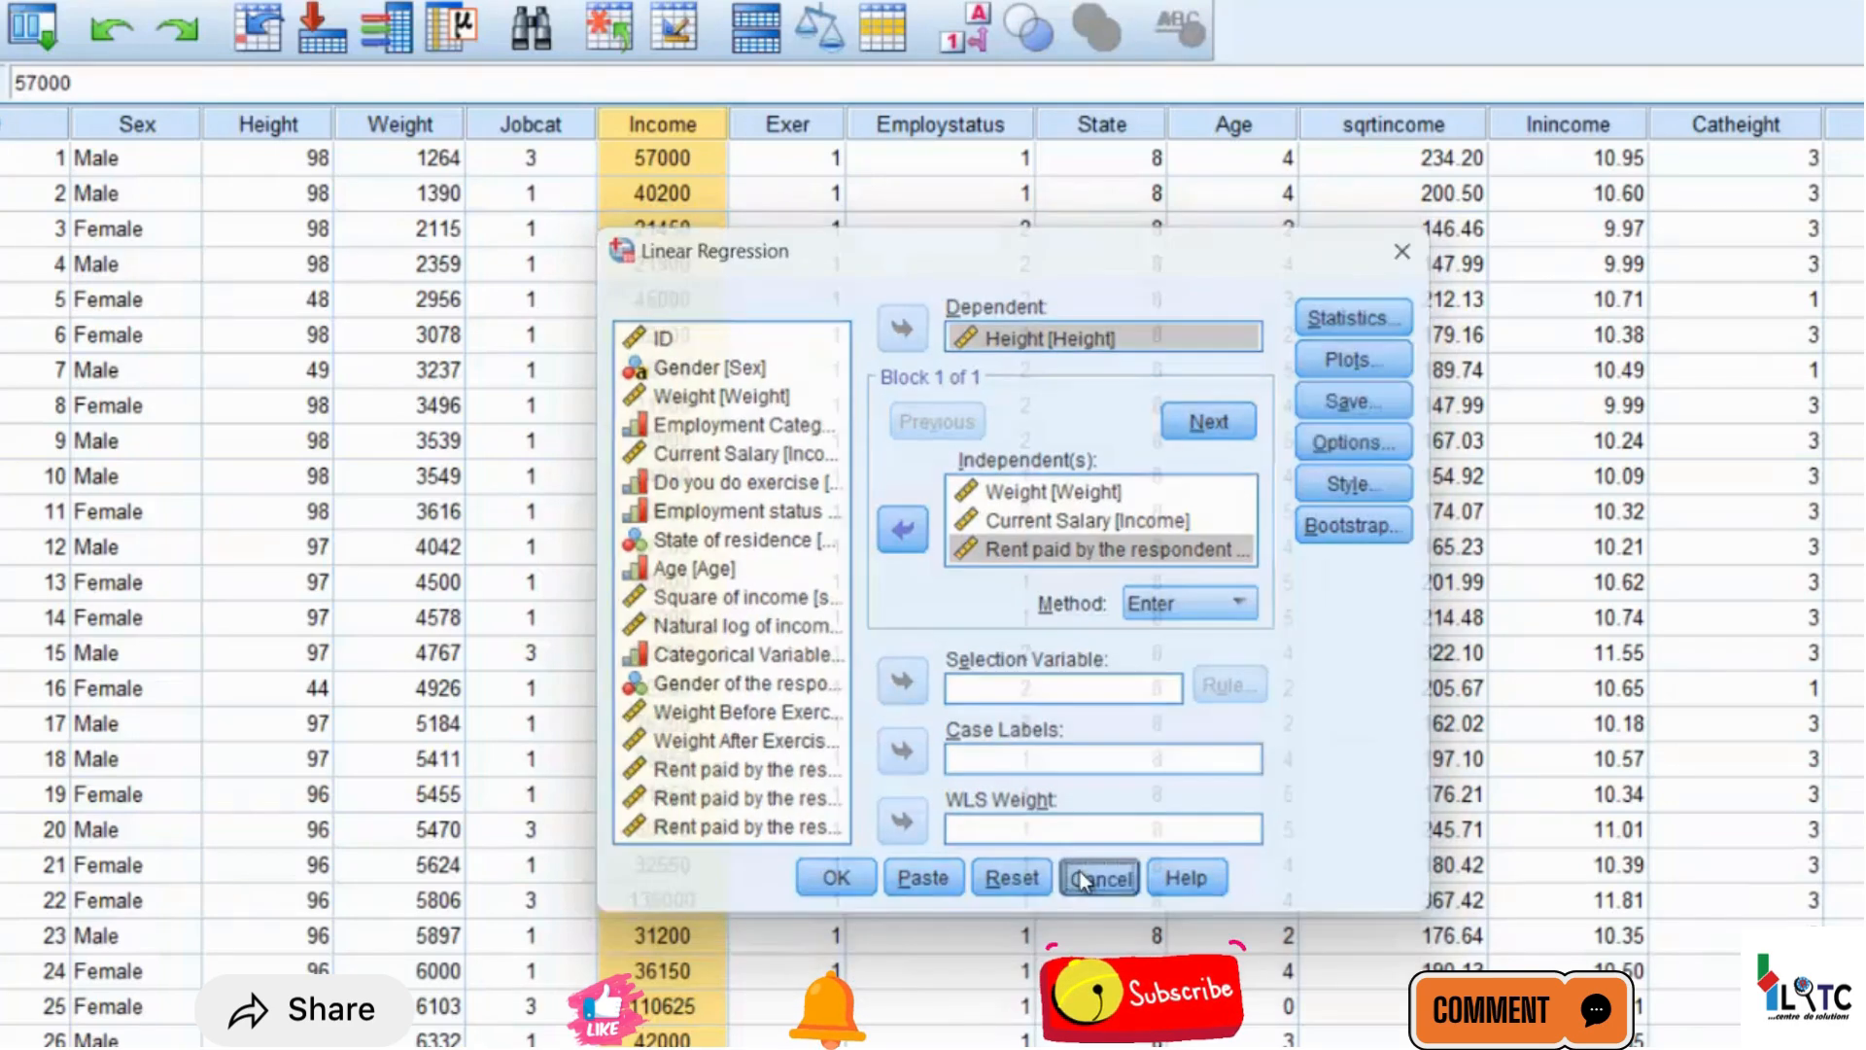
scroll(933, 583, right, 5)
scroll(934, 583, right, 6)
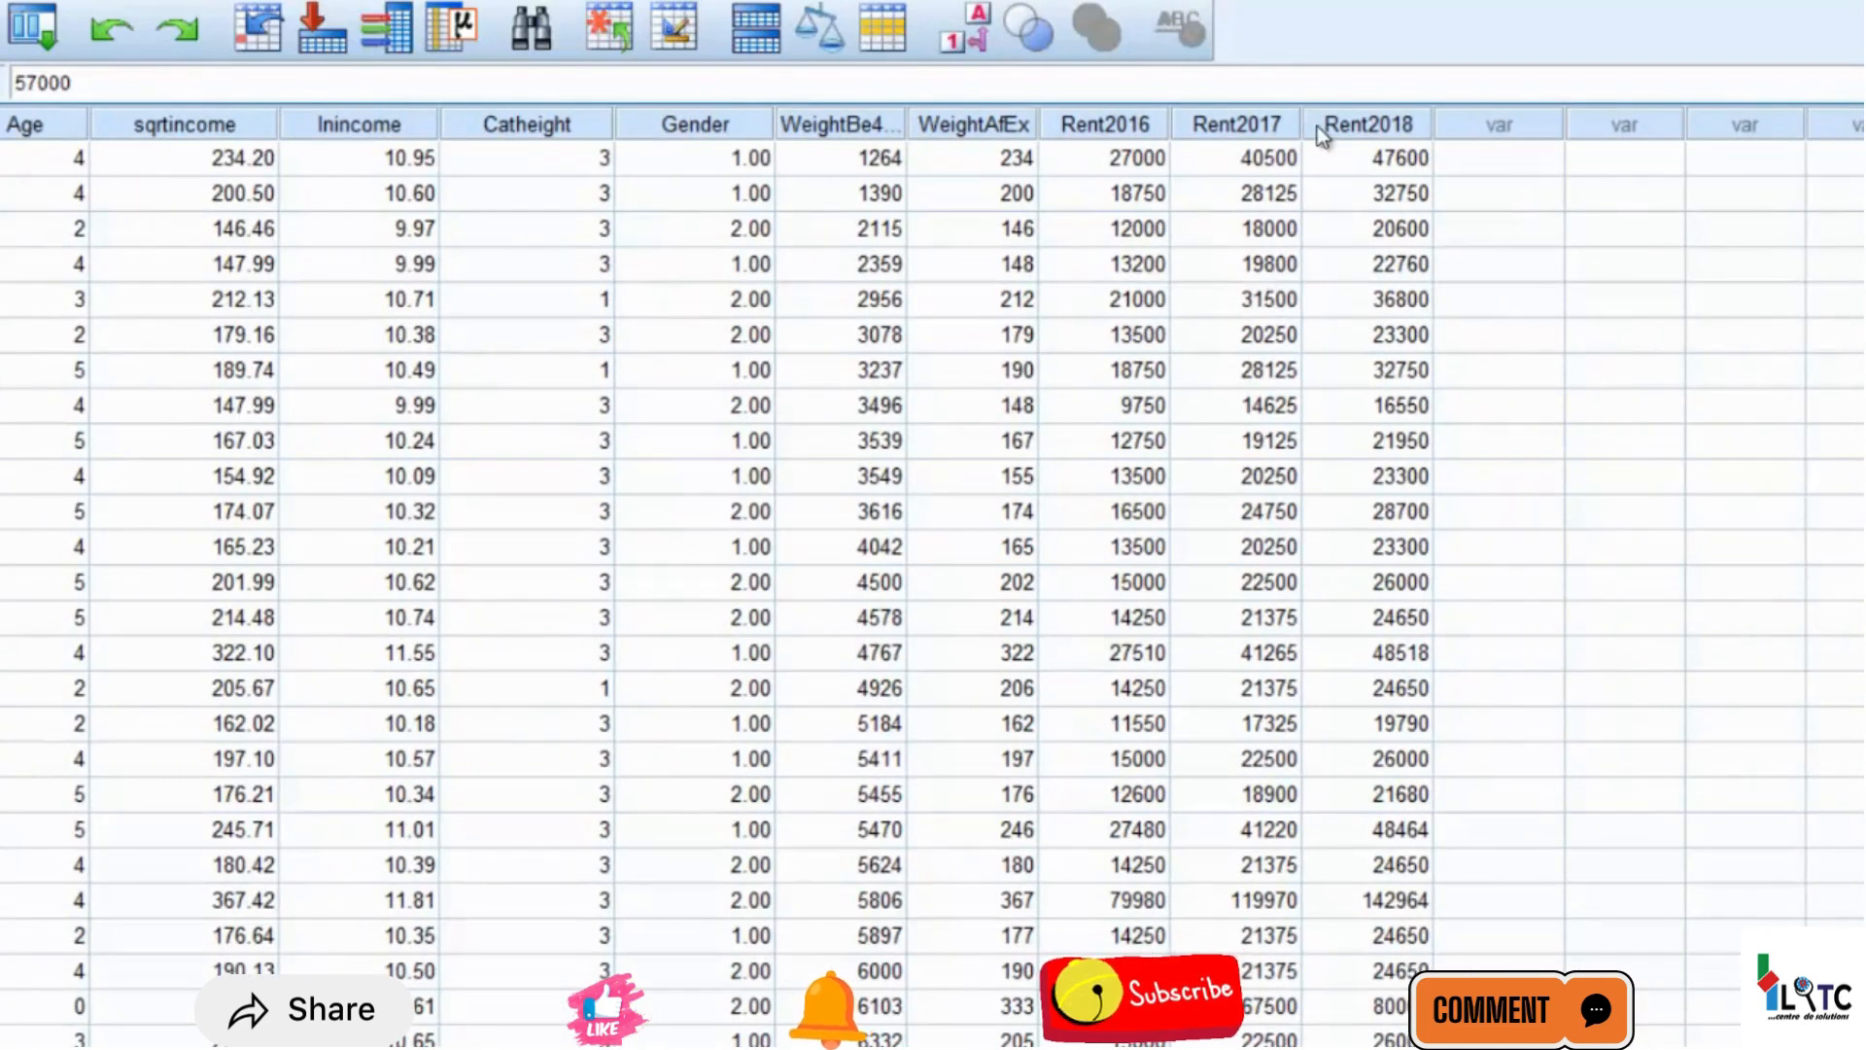
click(1328, 136)
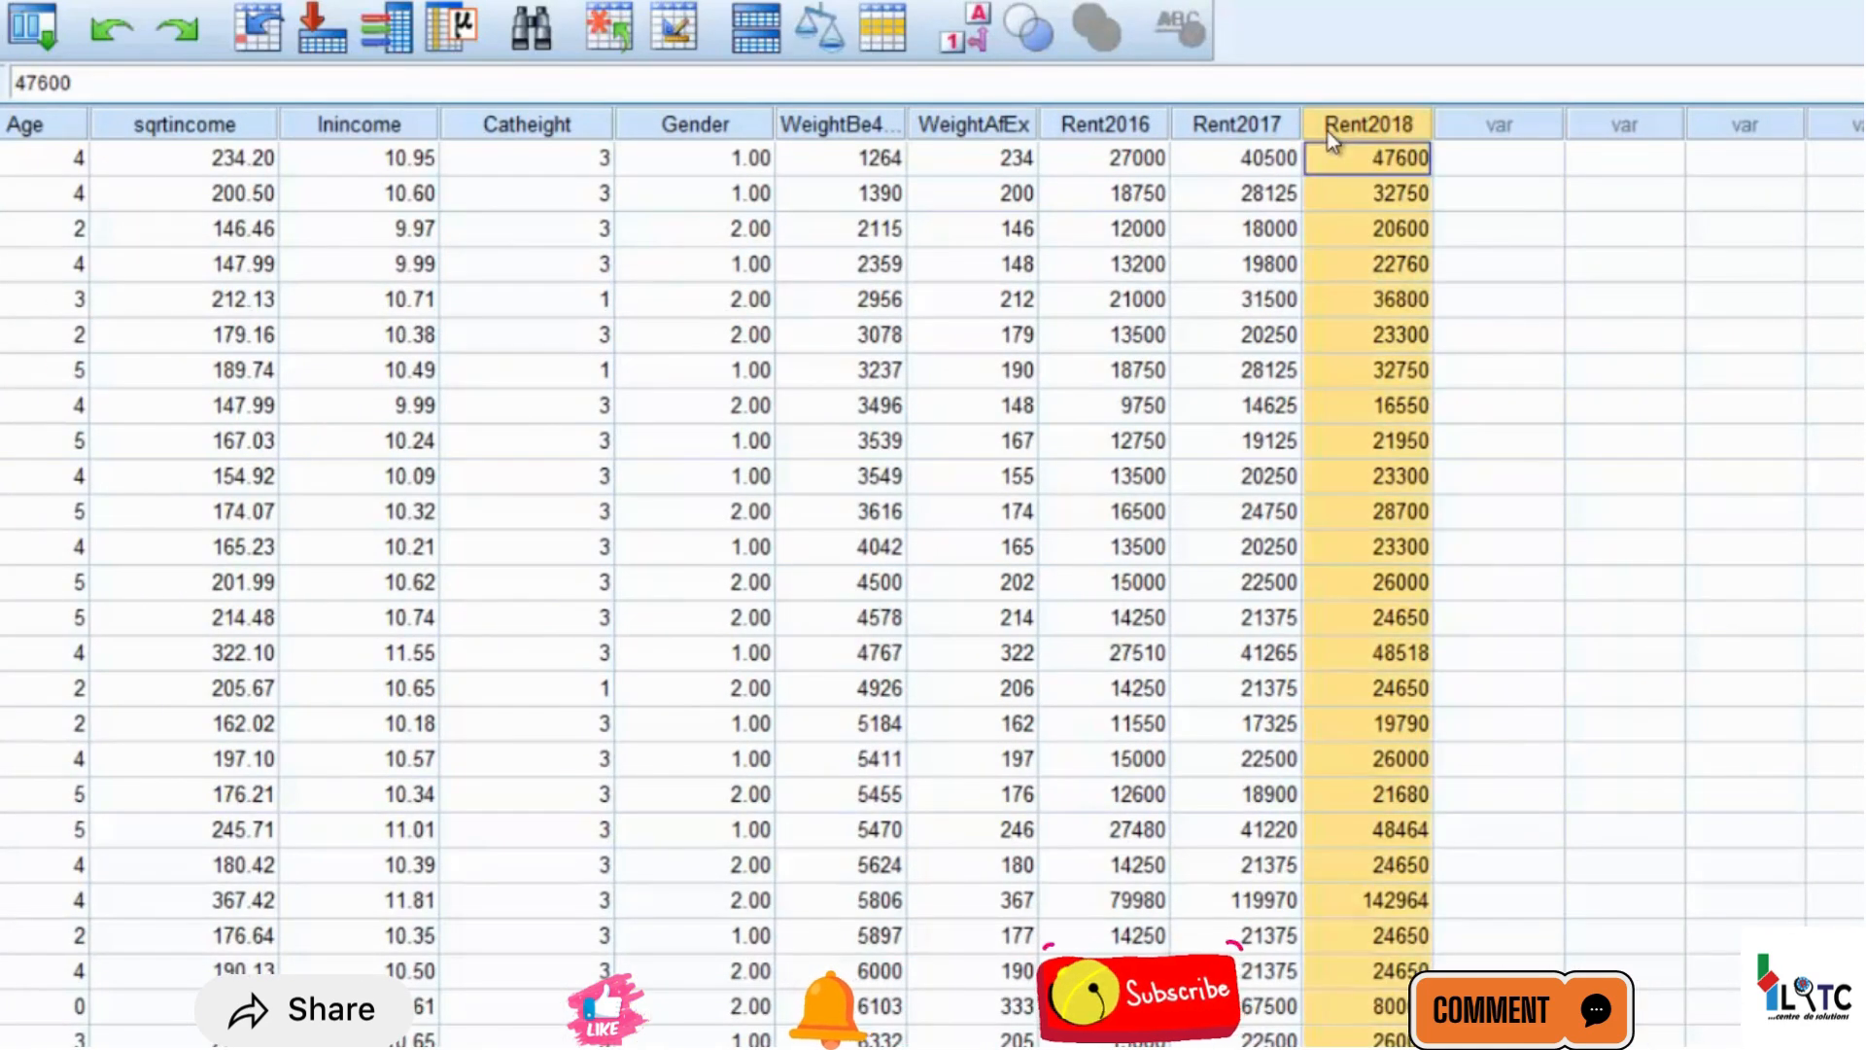
Run the linear regression with the existing Height model settings, and select the saved Mahalanobis distance column in the dataset
click(225, 2)
mouse_move(329, 314)
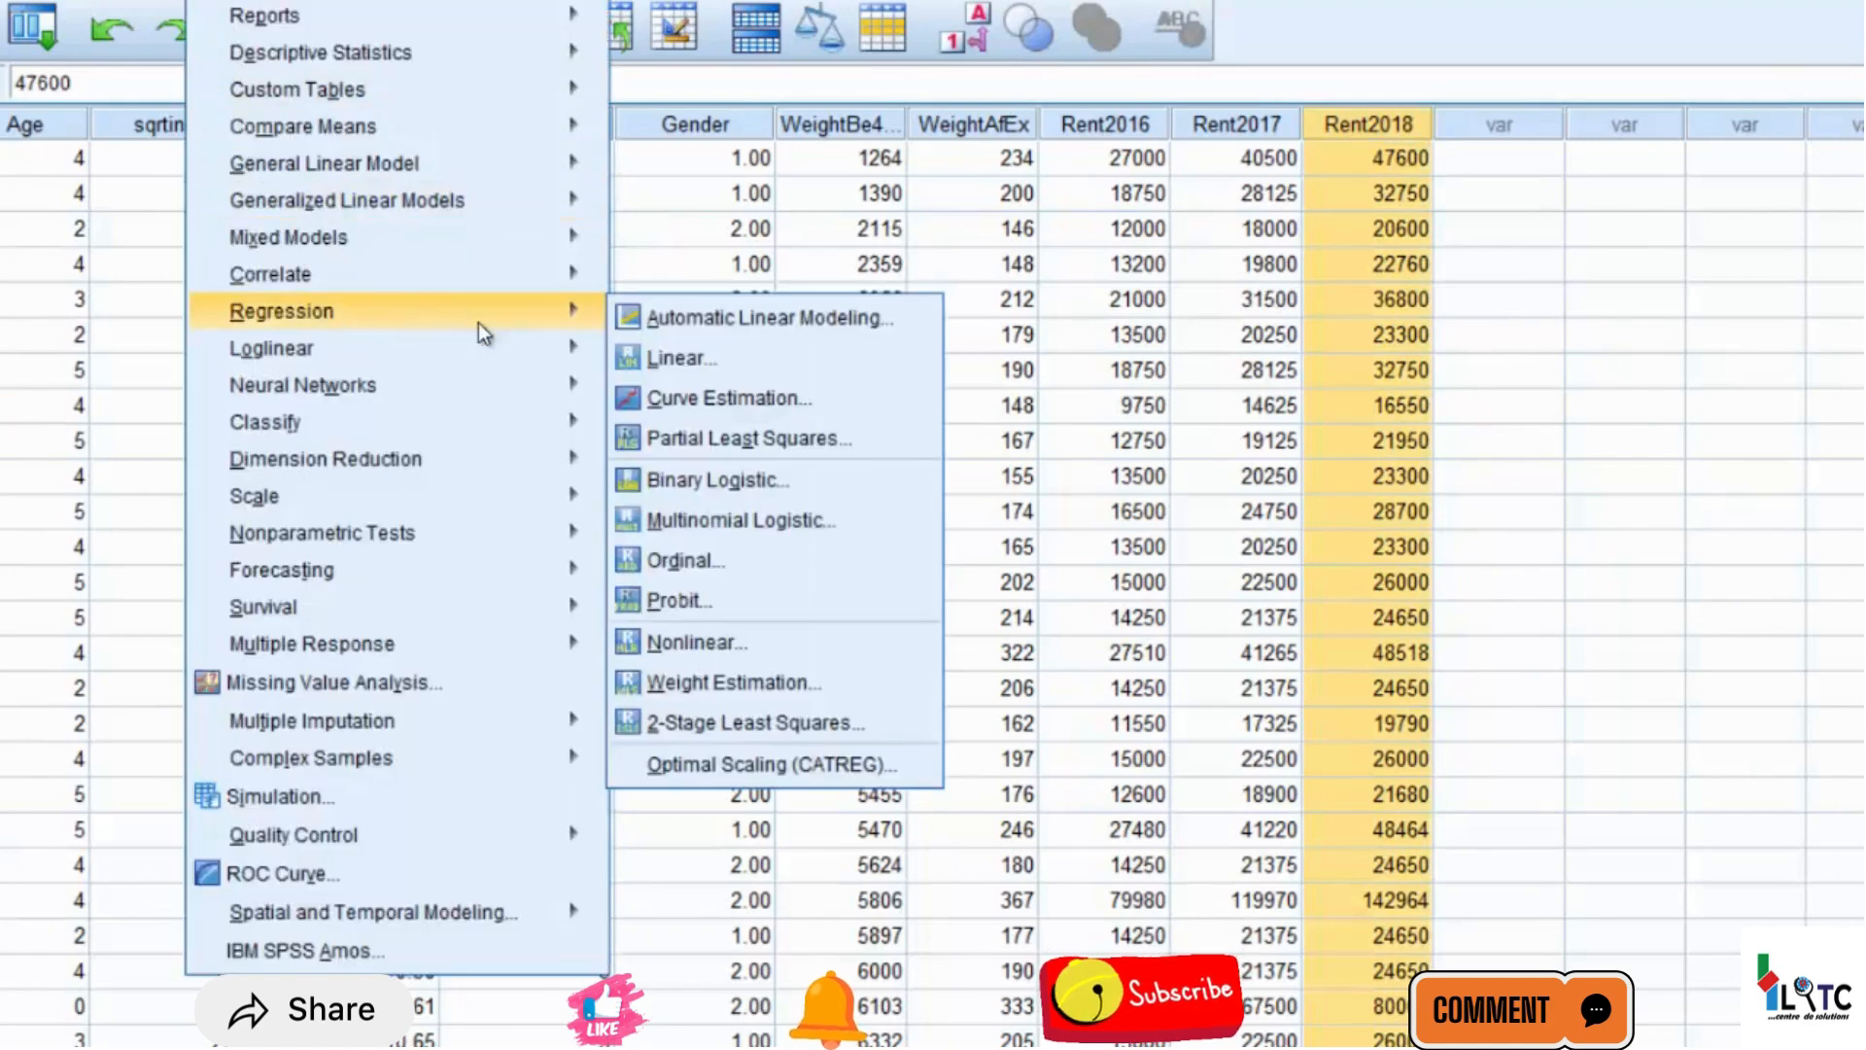
mouse_move(534, 351)
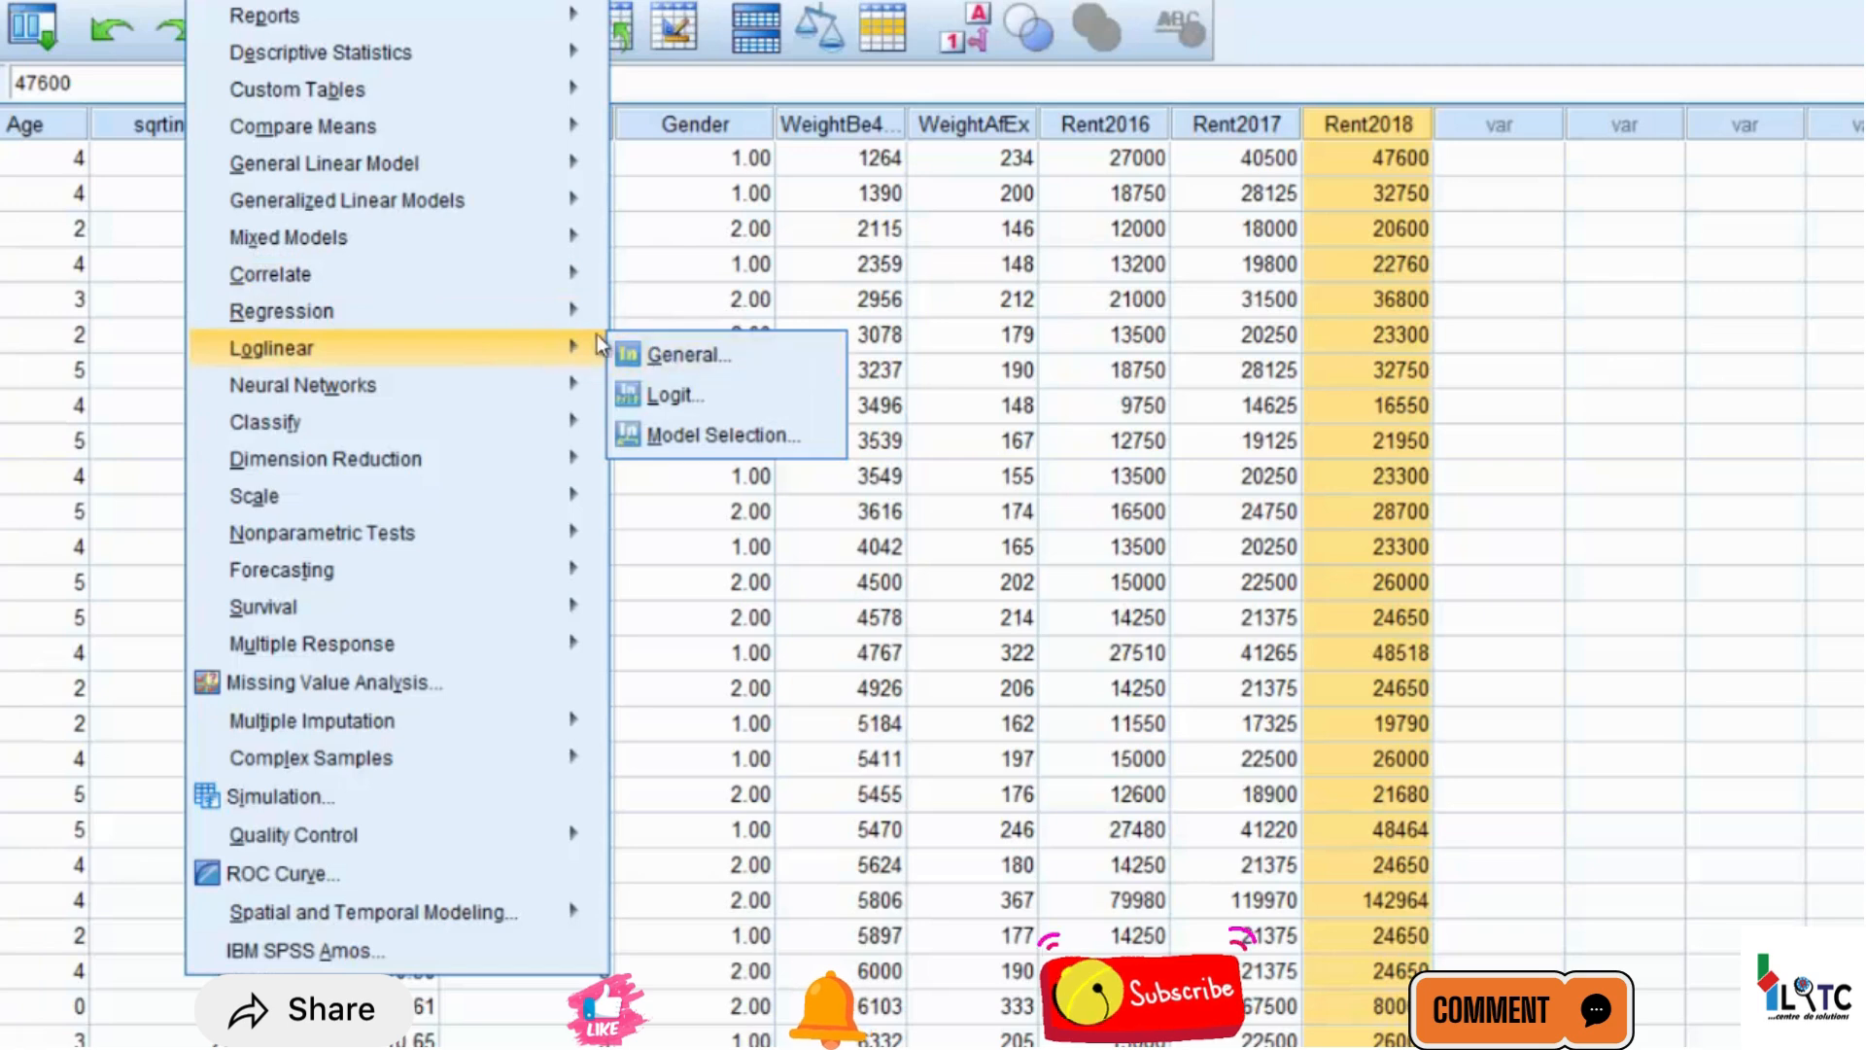
mouse_move(581, 309)
click(726, 362)
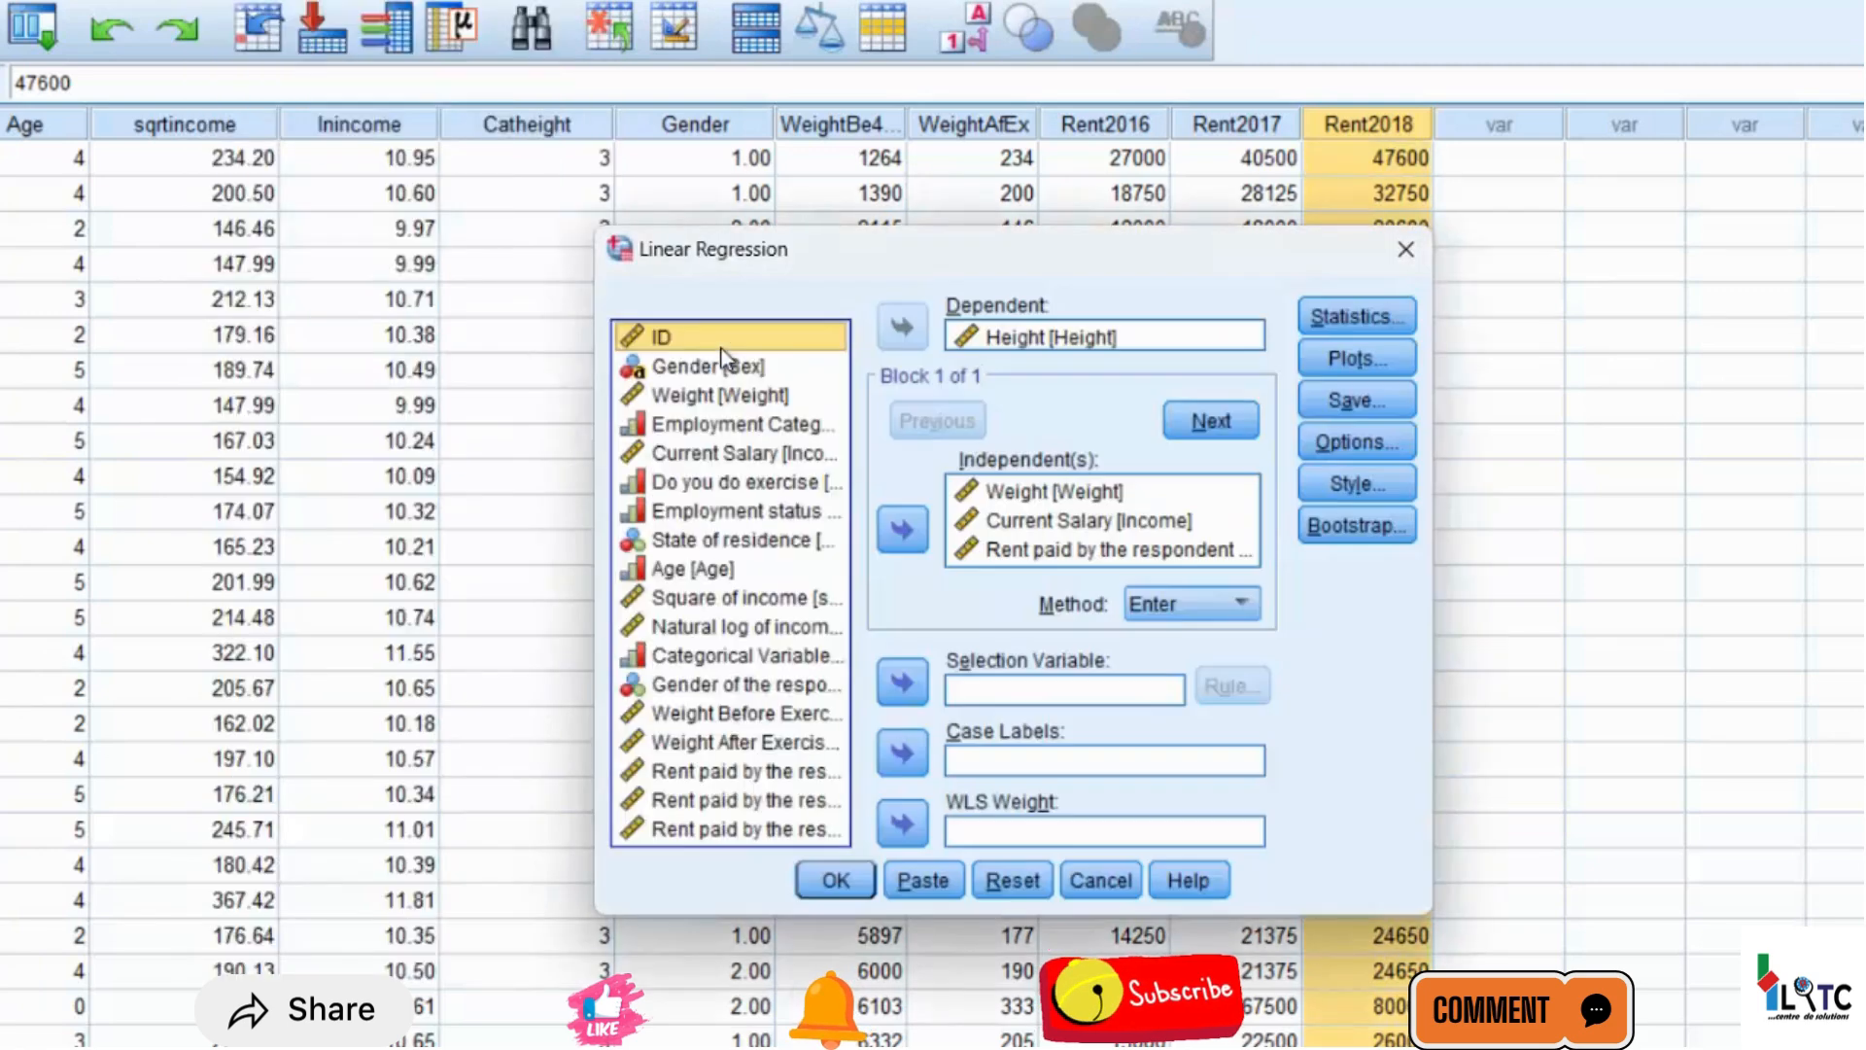
click(838, 879)
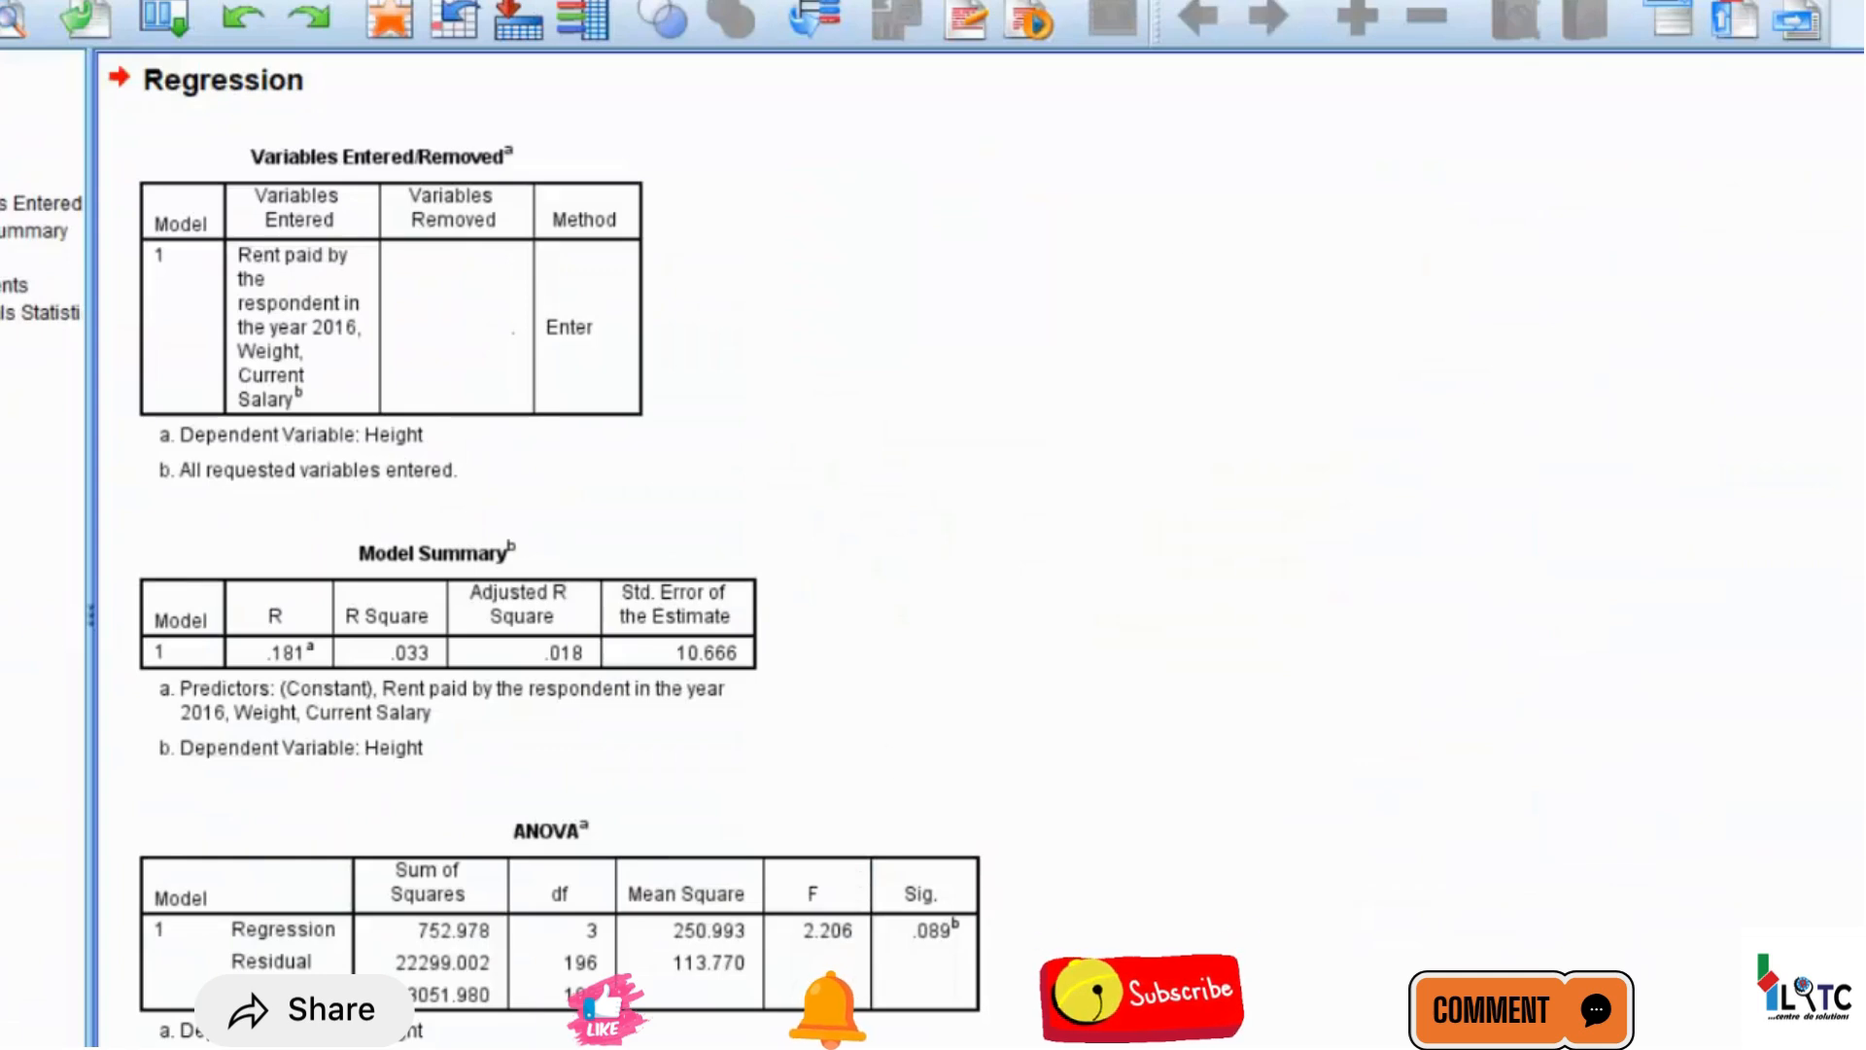
click(925, 626)
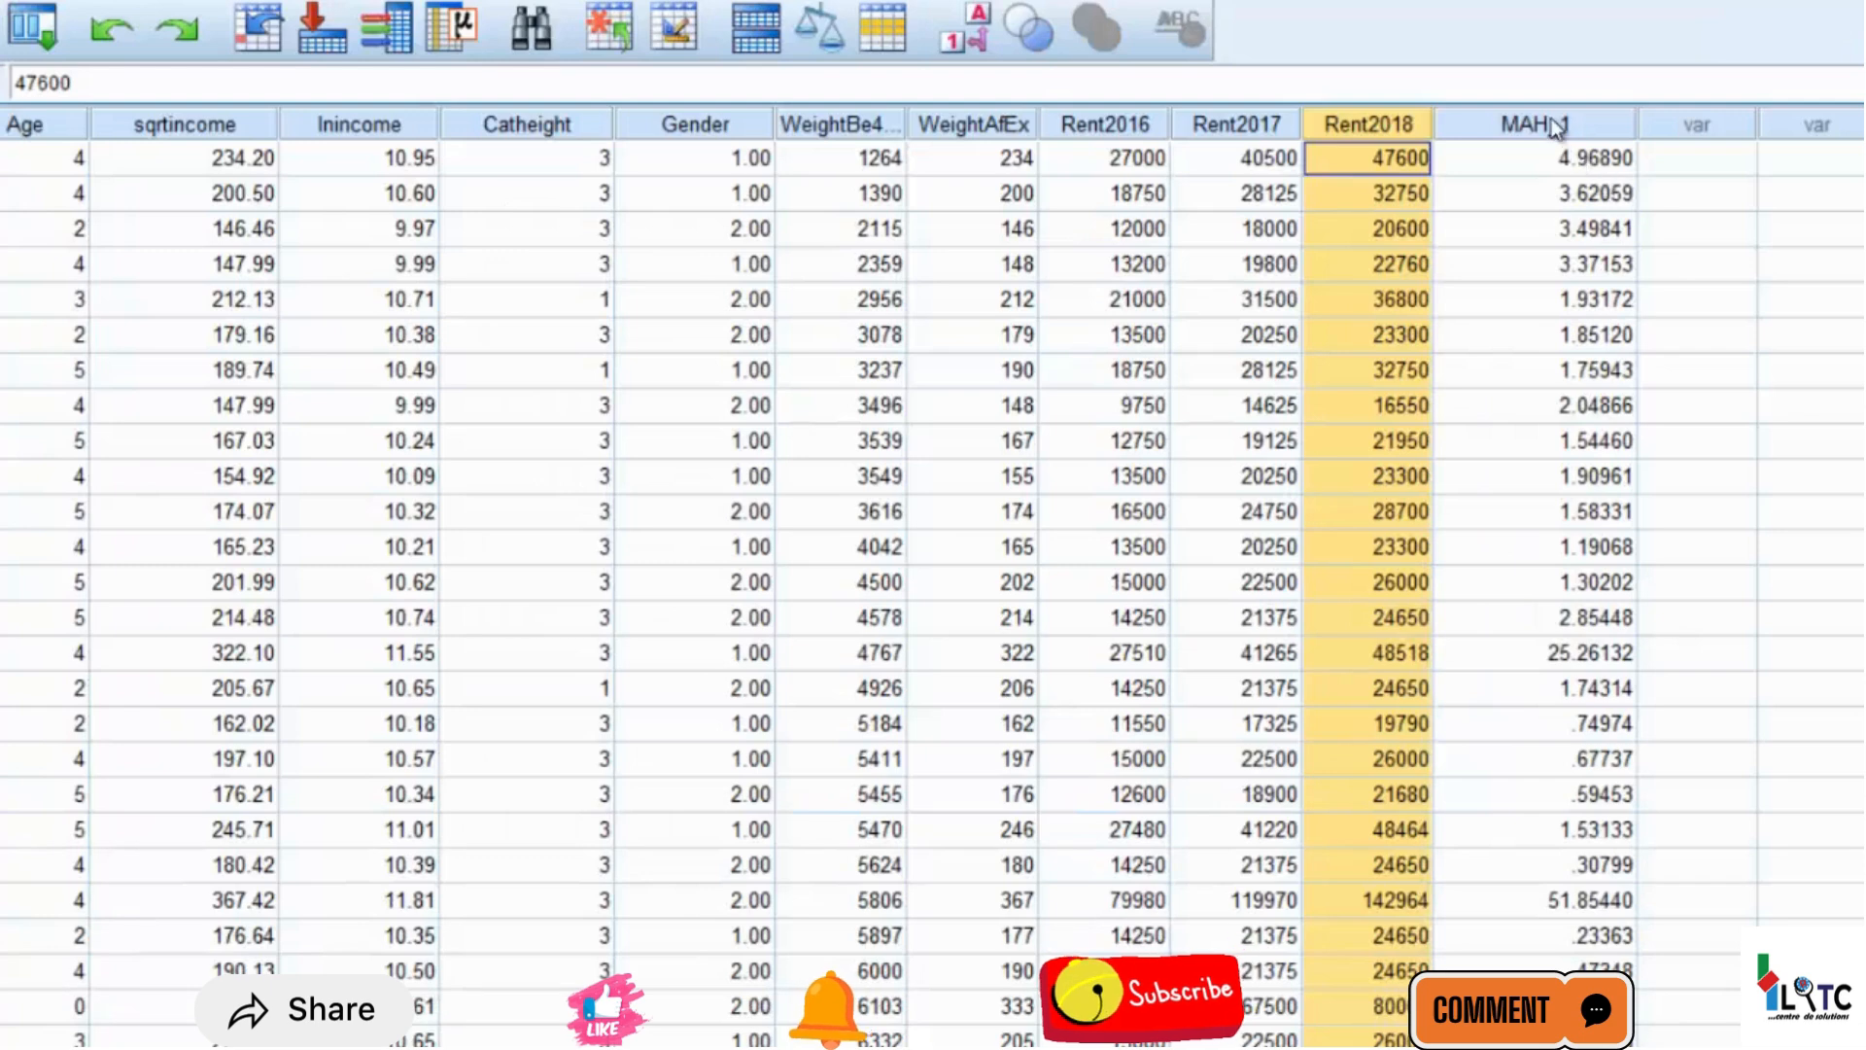
click(1557, 127)
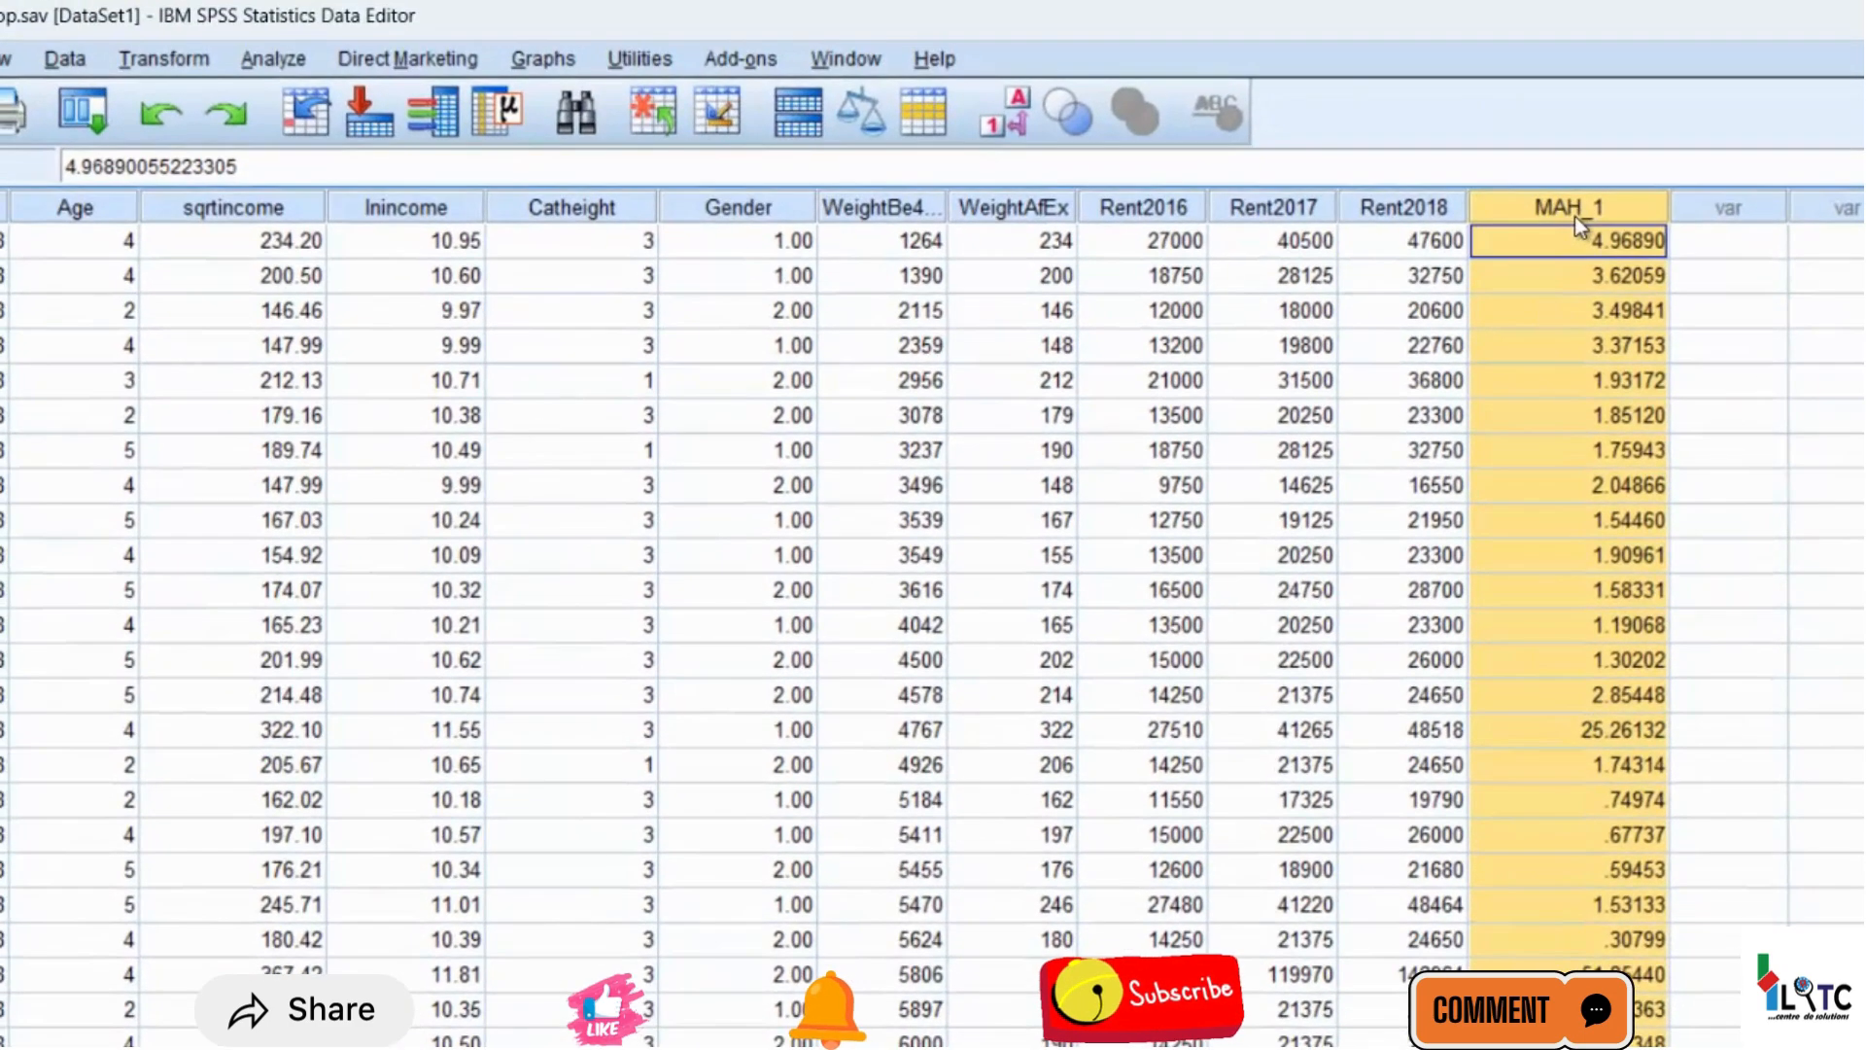
Start computing a new variable and name the target variable Outlier_Flag
click(169, 70)
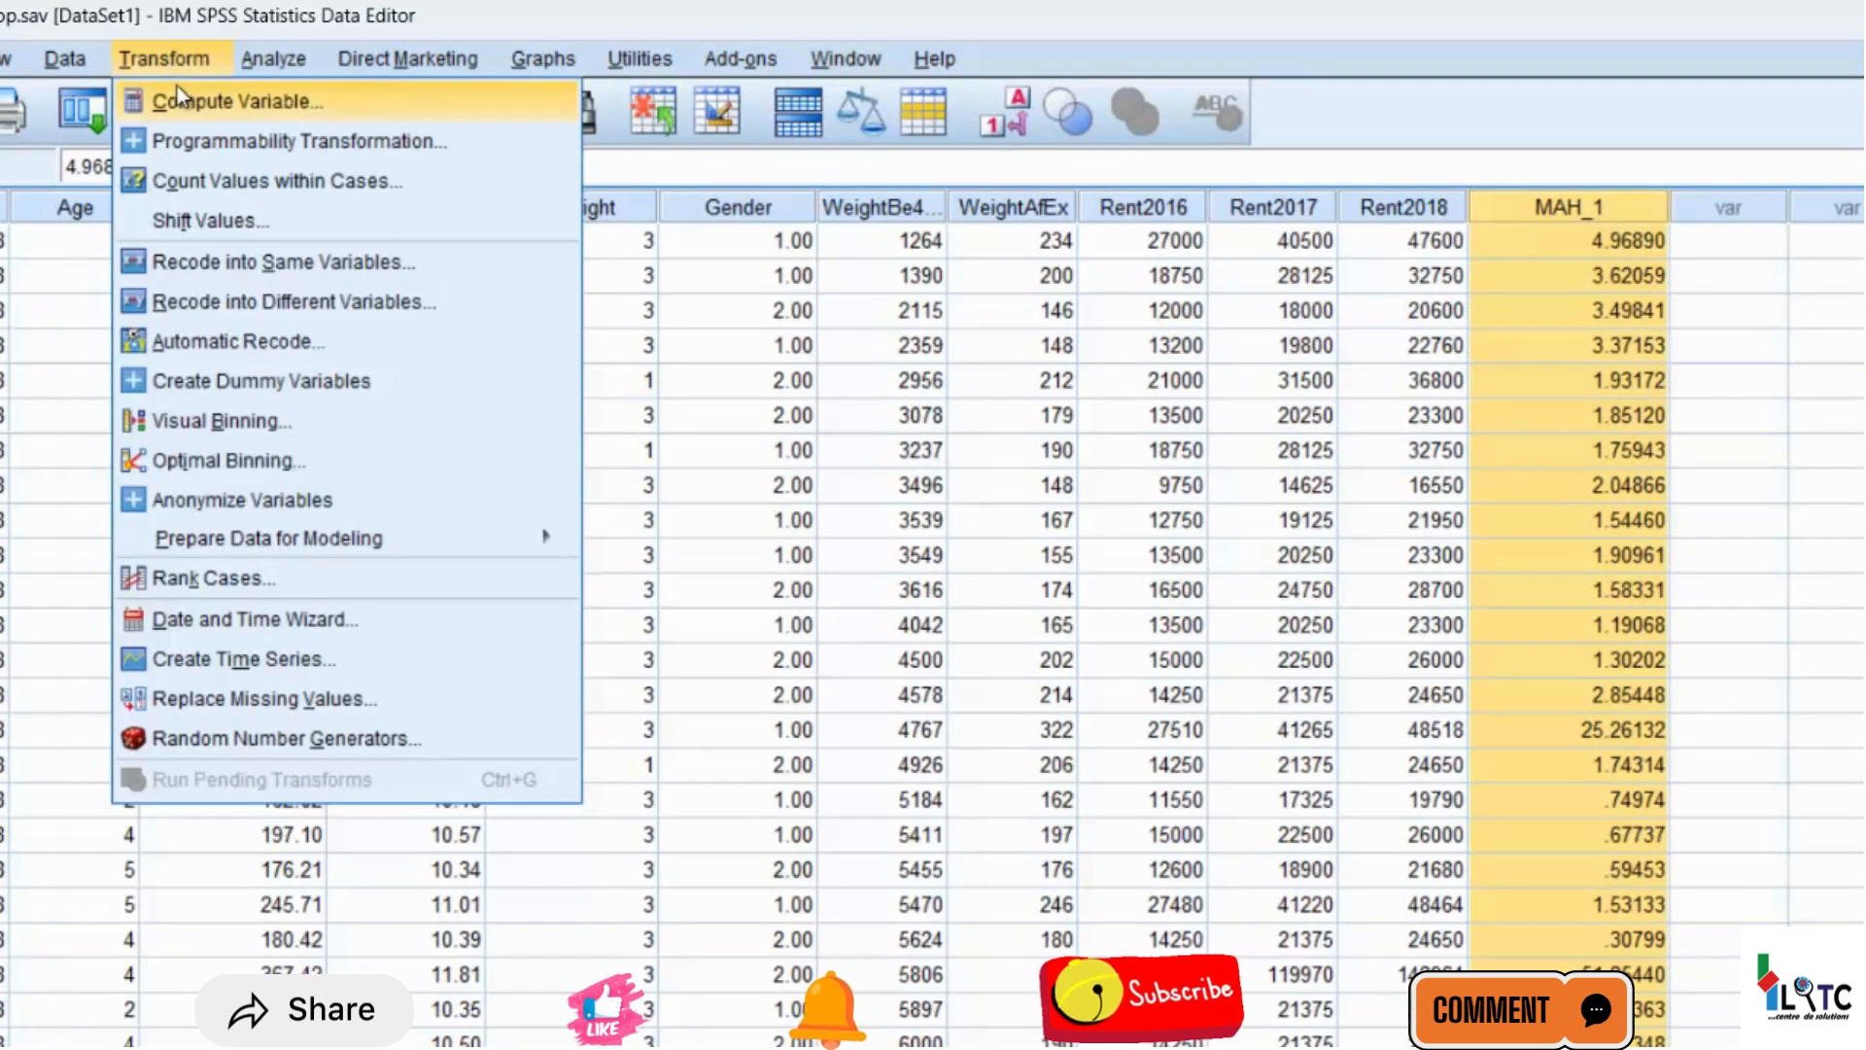
click(178, 93)
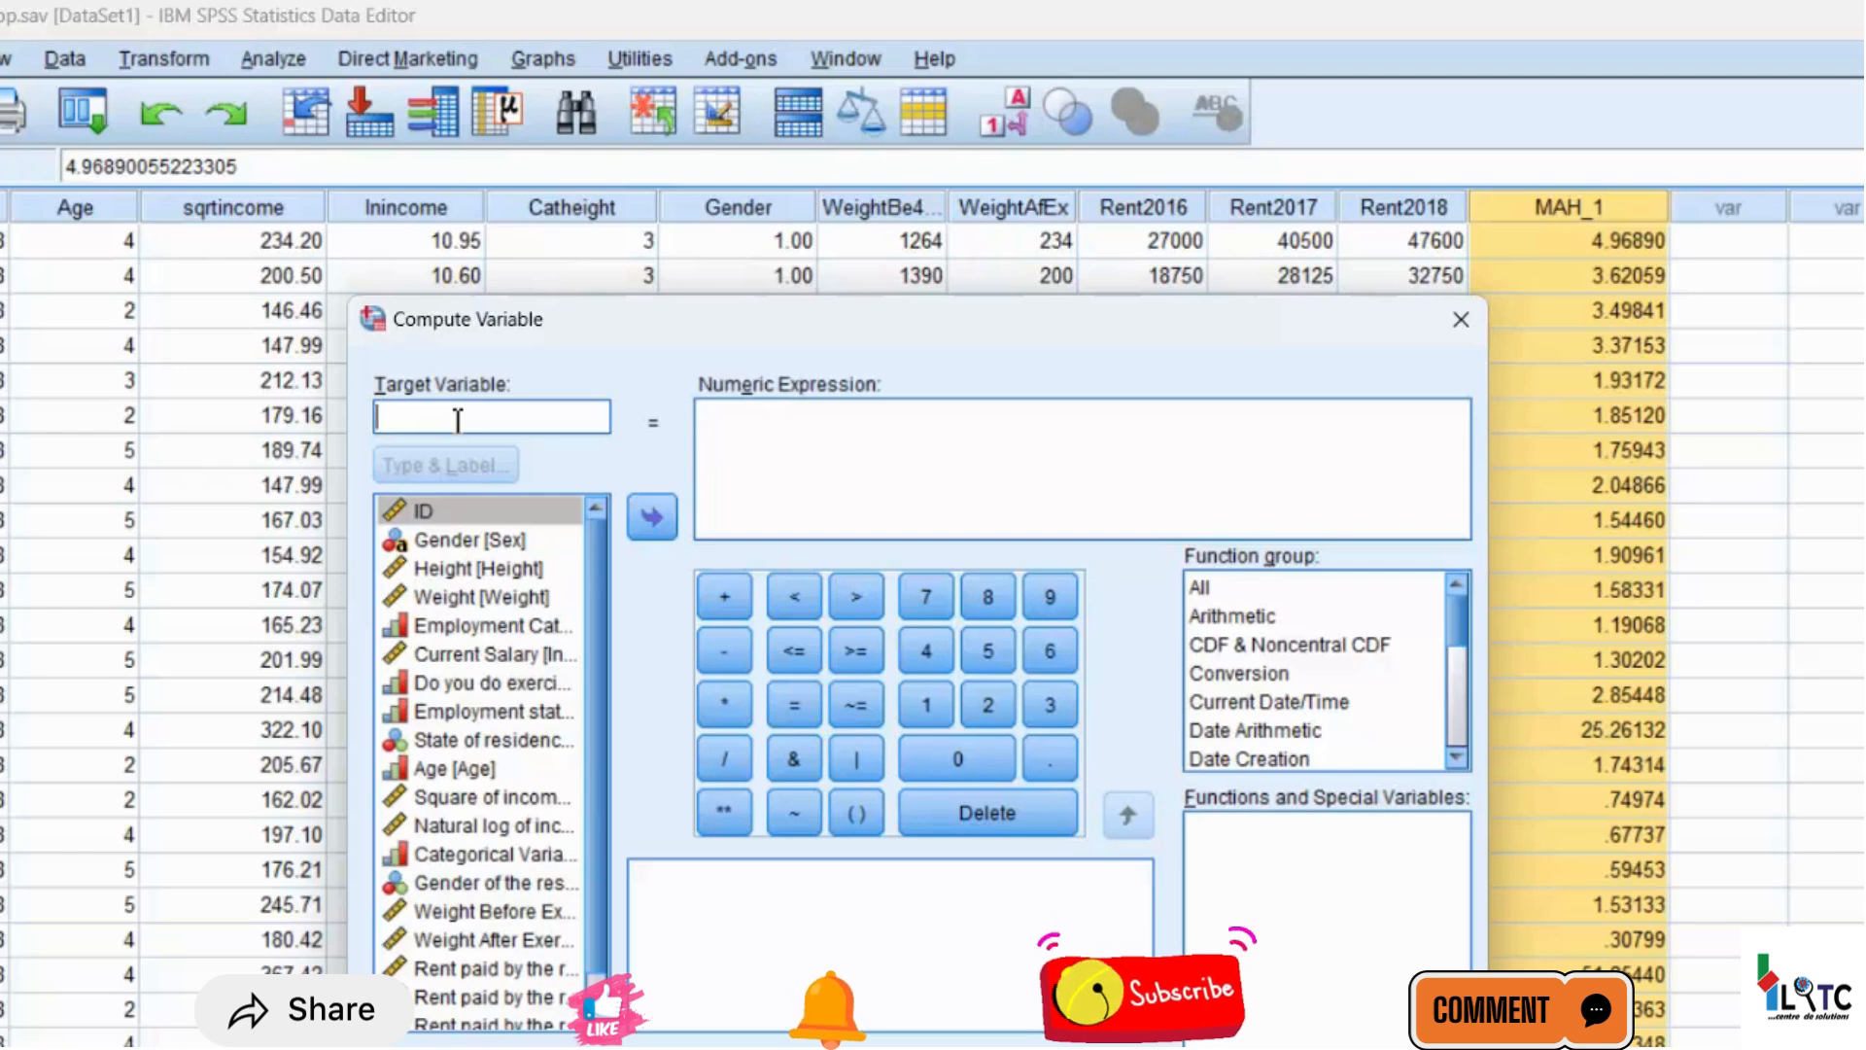
text(d)
key(BackSpace)
text(Outli)
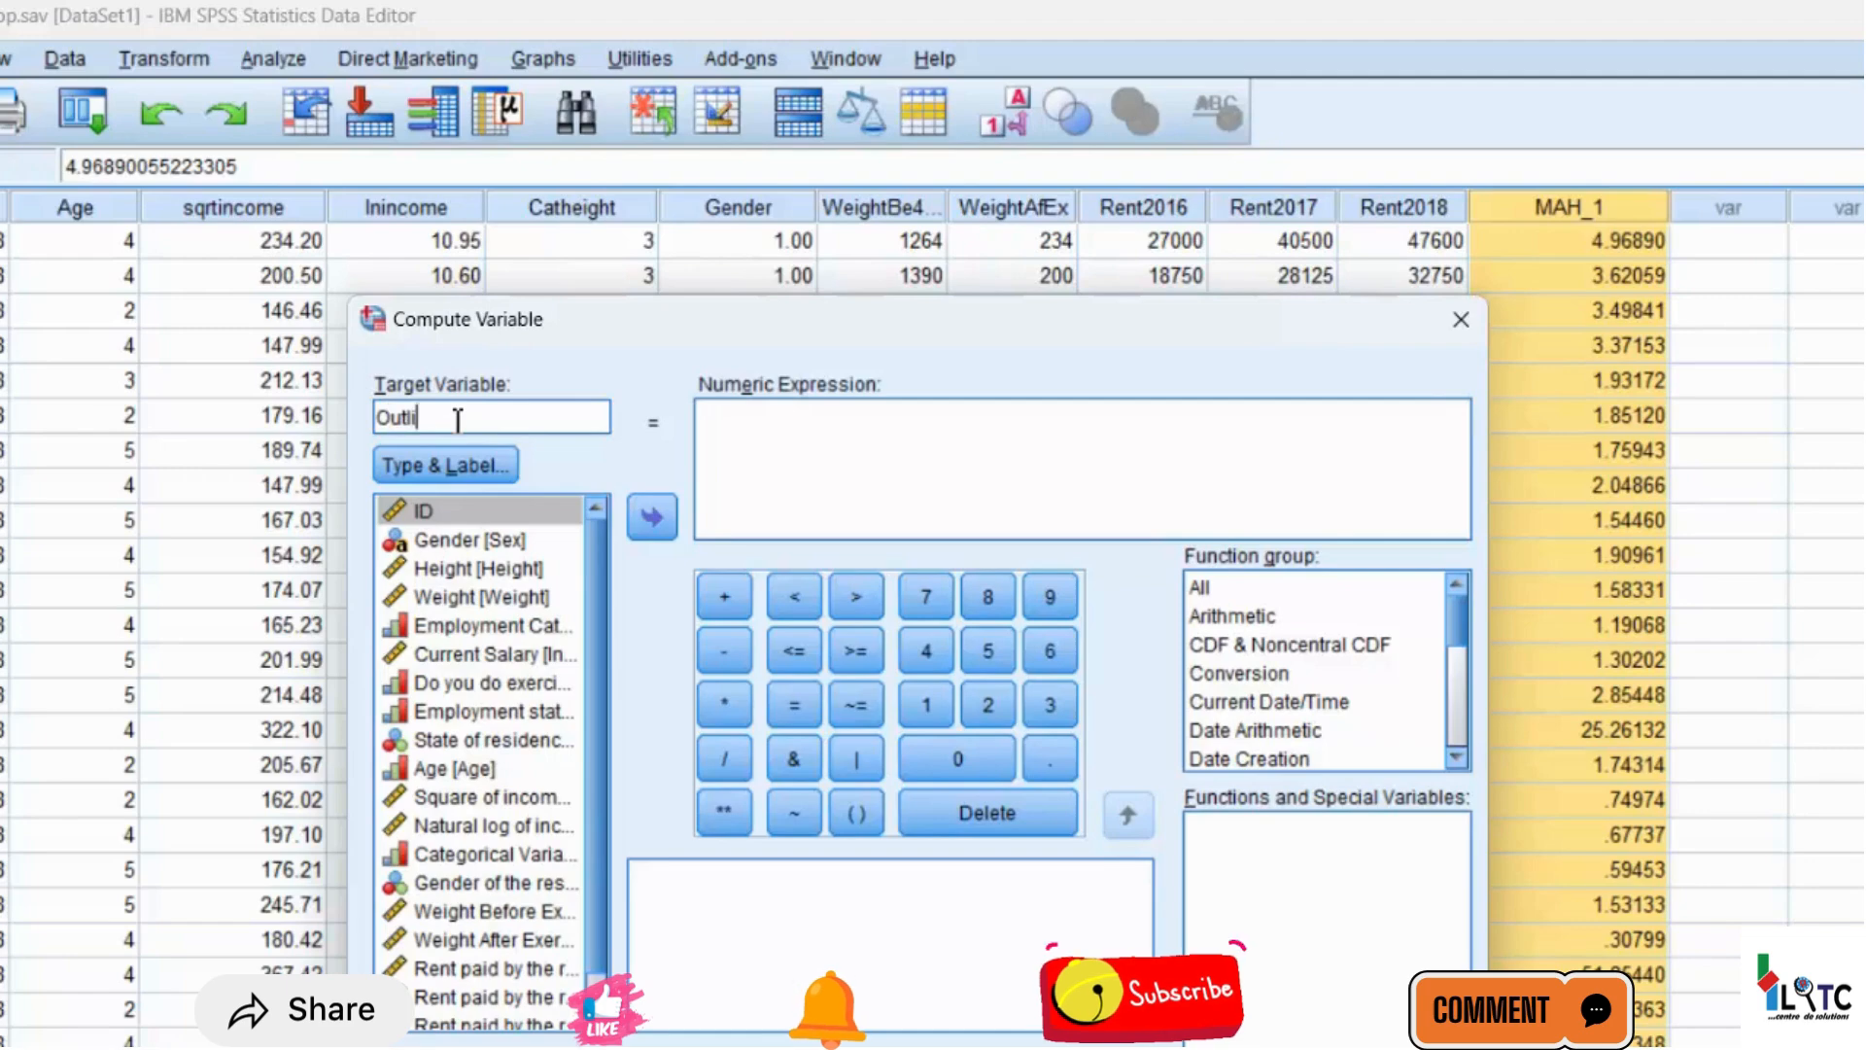
text(er_Flag)
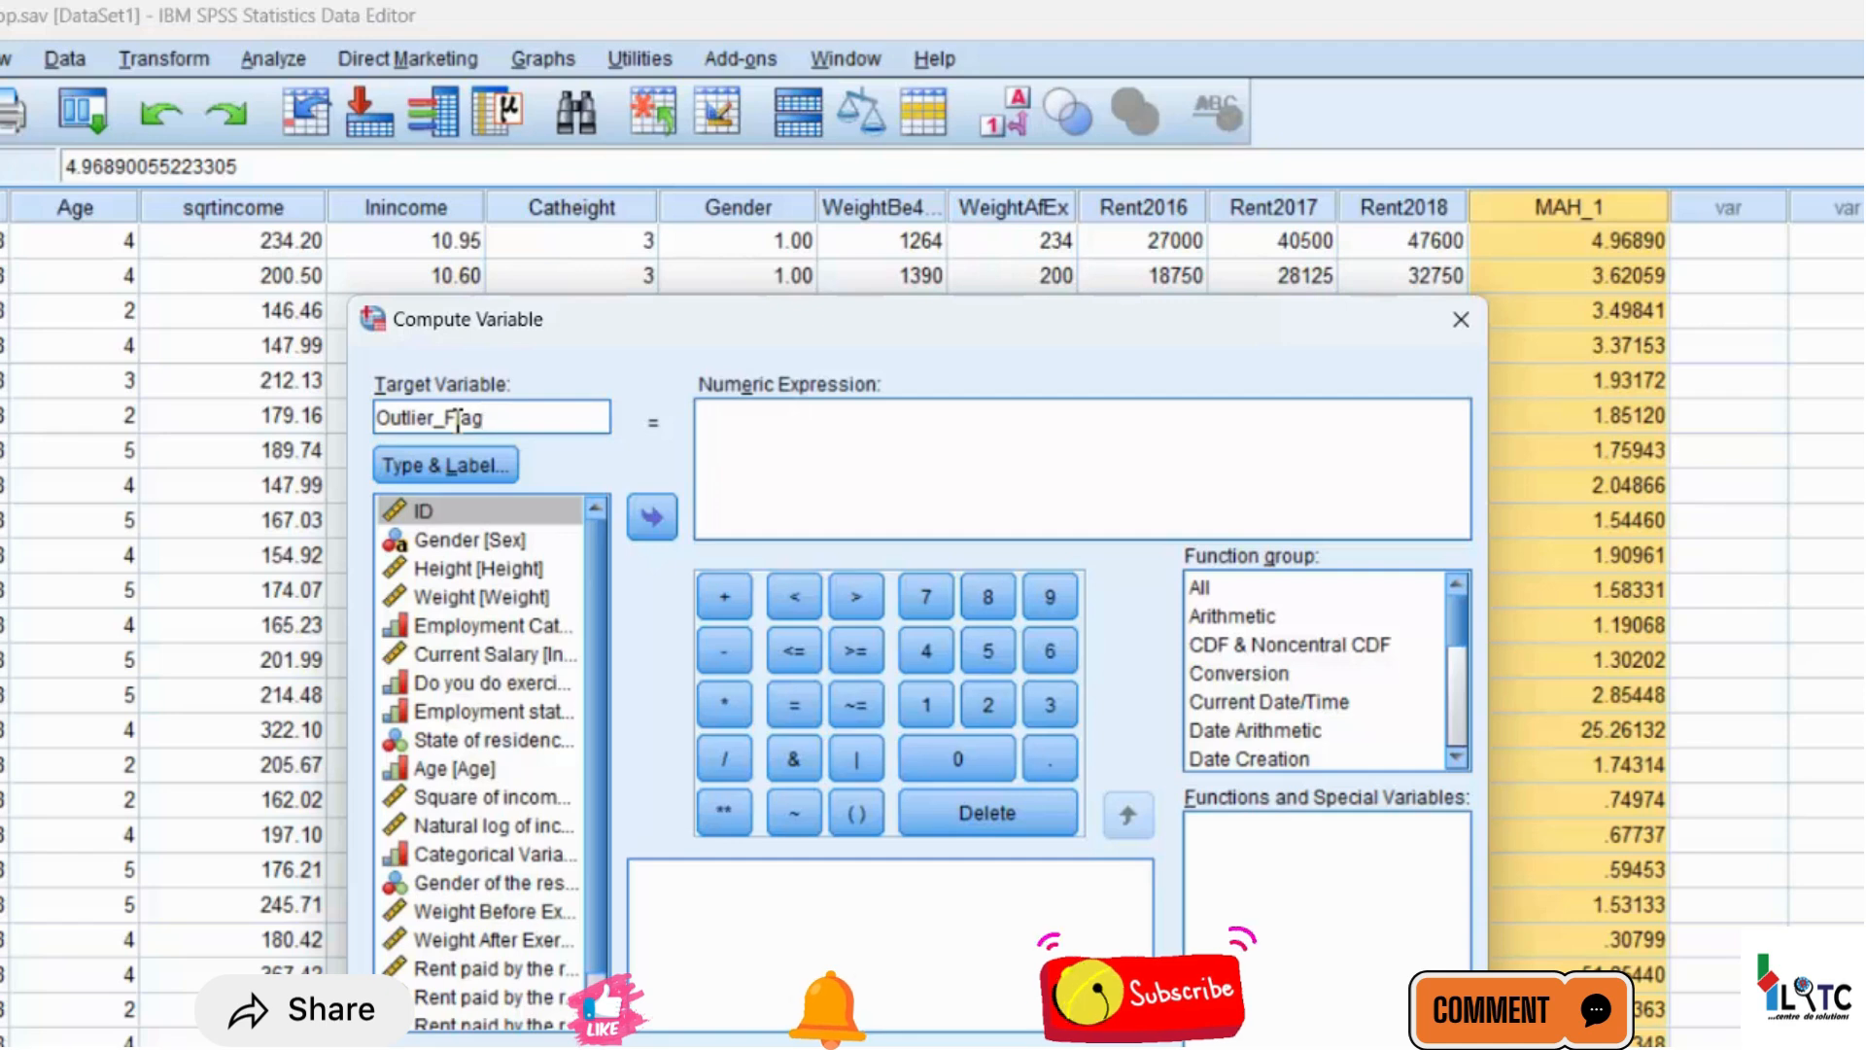
Begin the numeric expression for Outlier_Flag with "1 -"
click(771, 416)
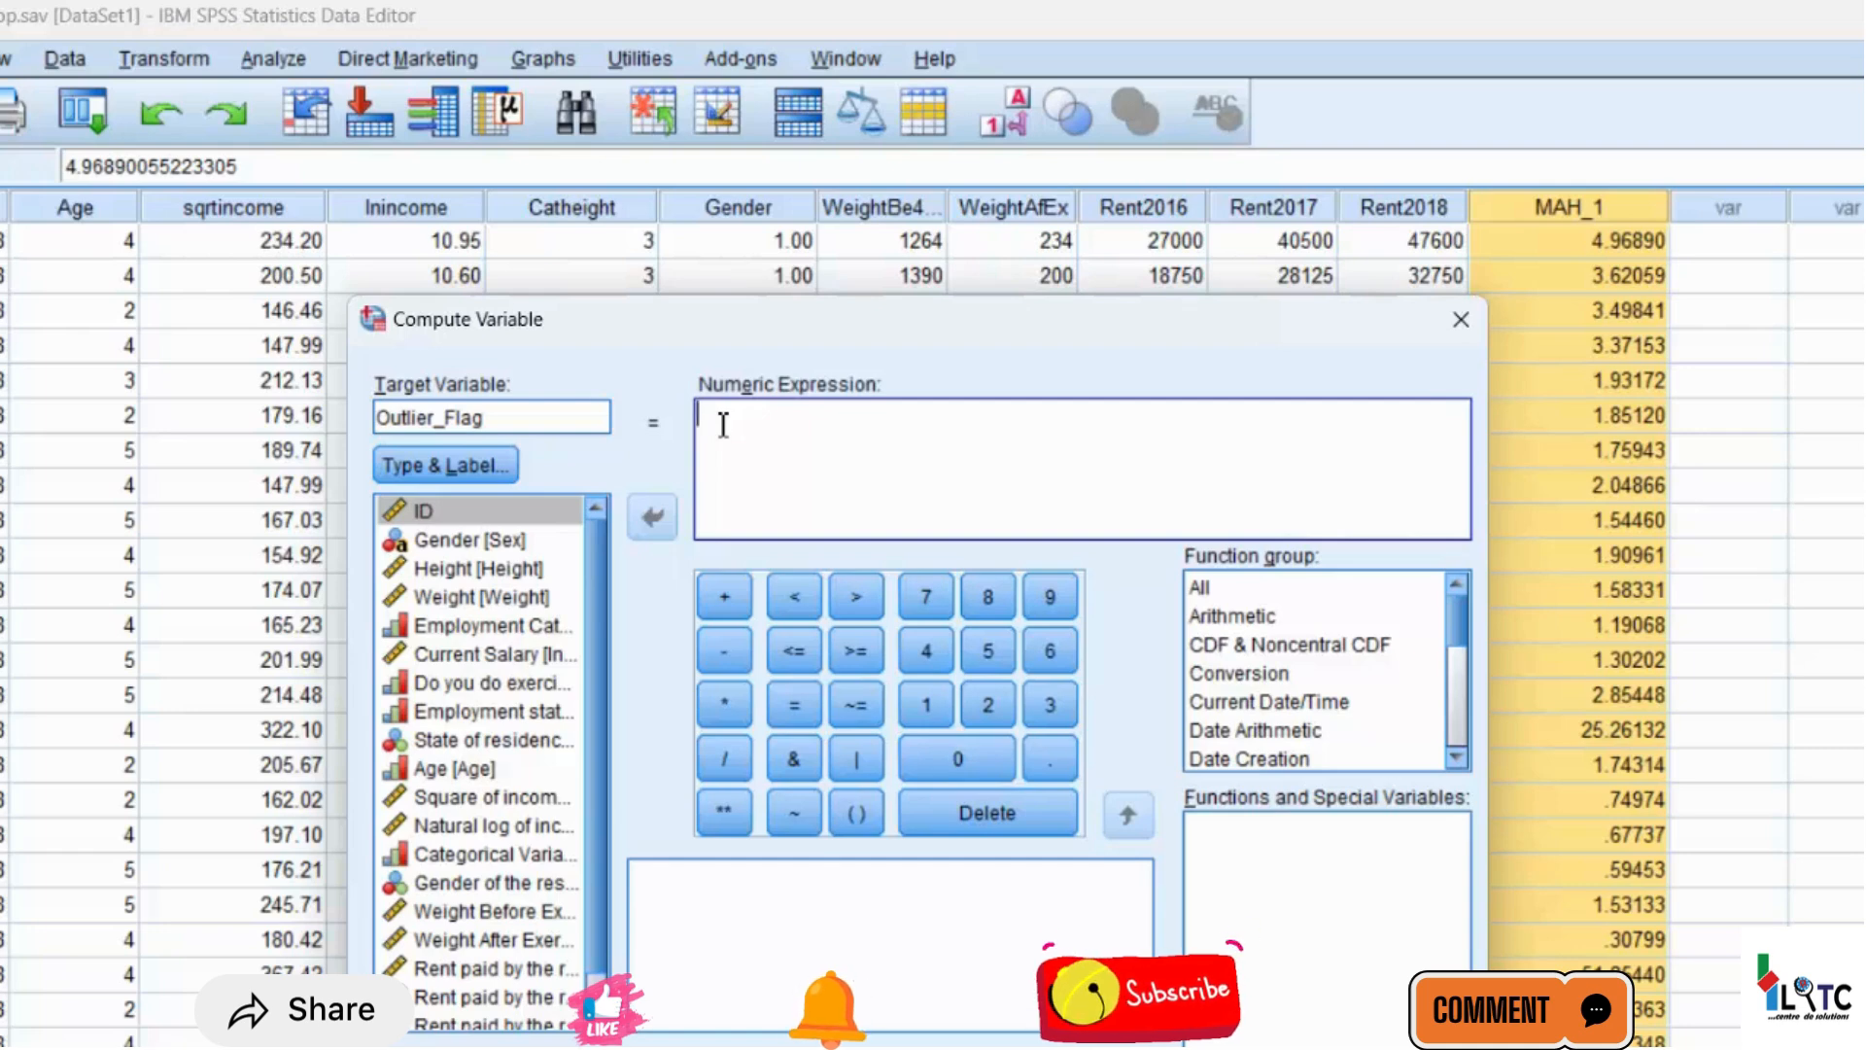
text(1)
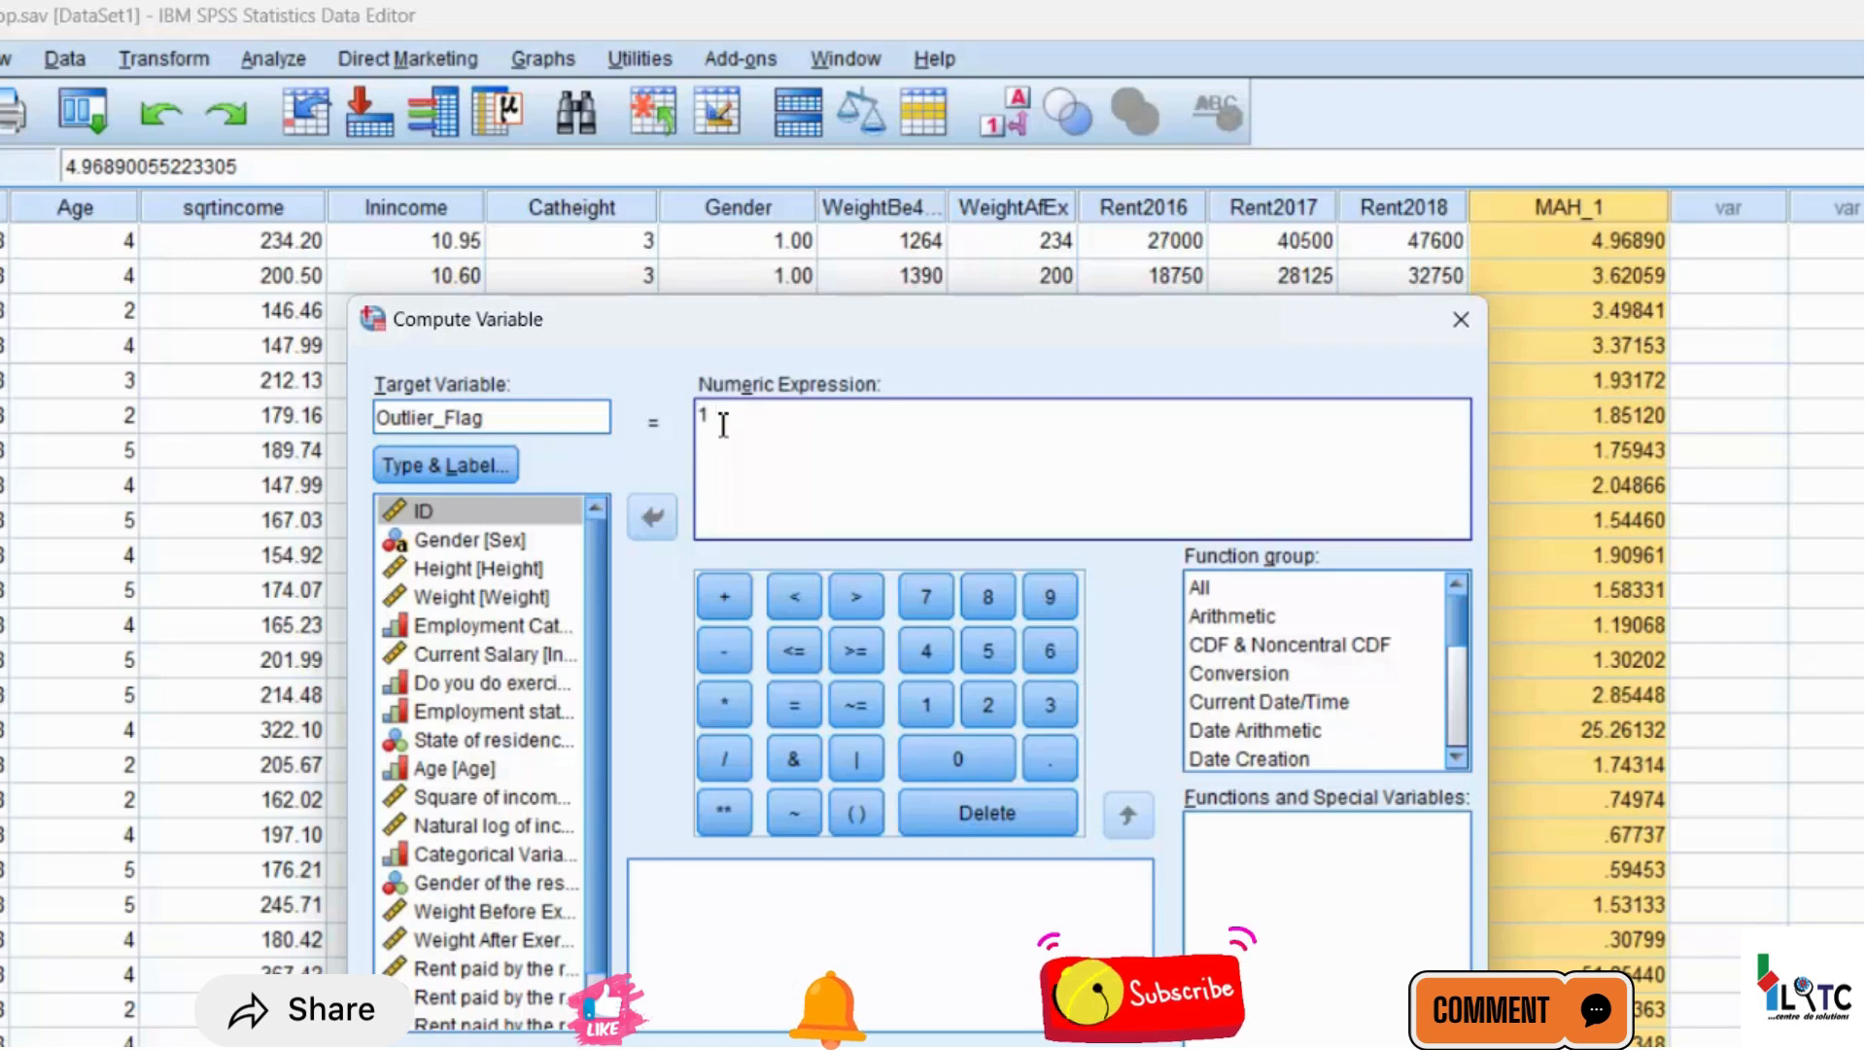
key(BackSpace)
key(BackSpace)
click(931, 707)
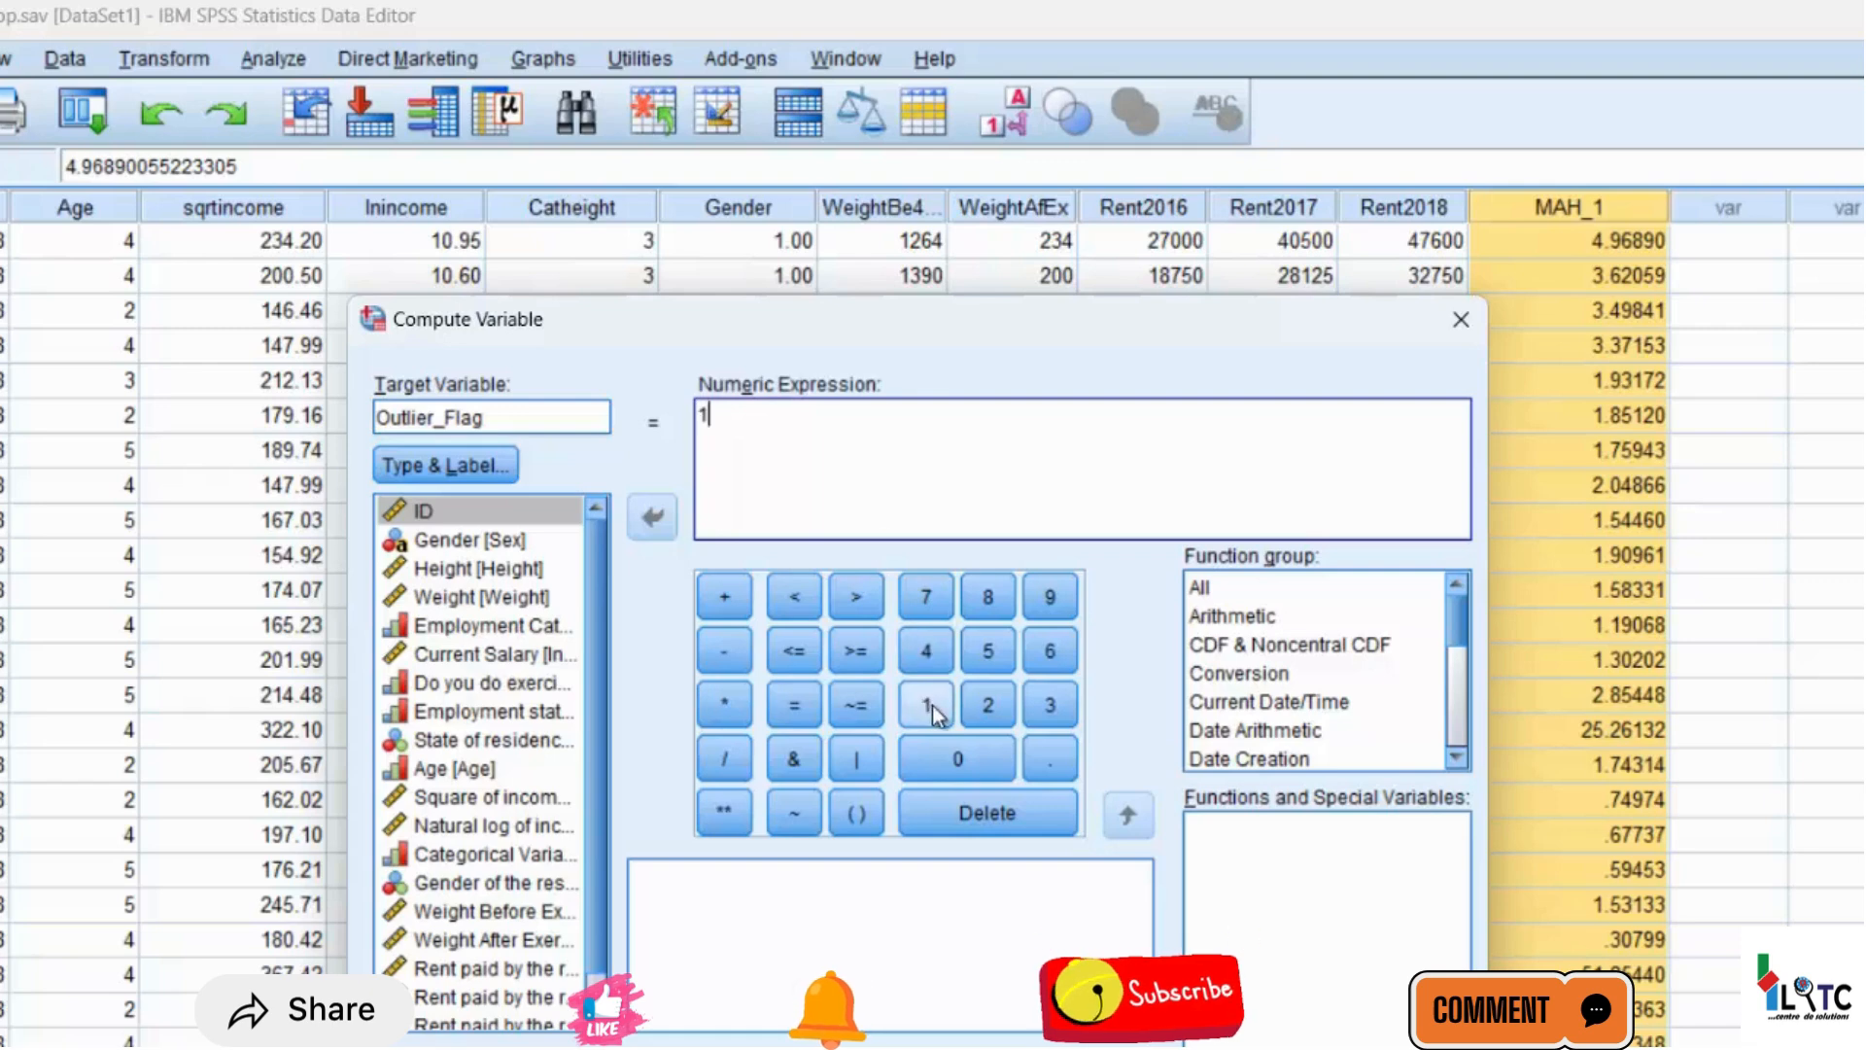
click(732, 649)
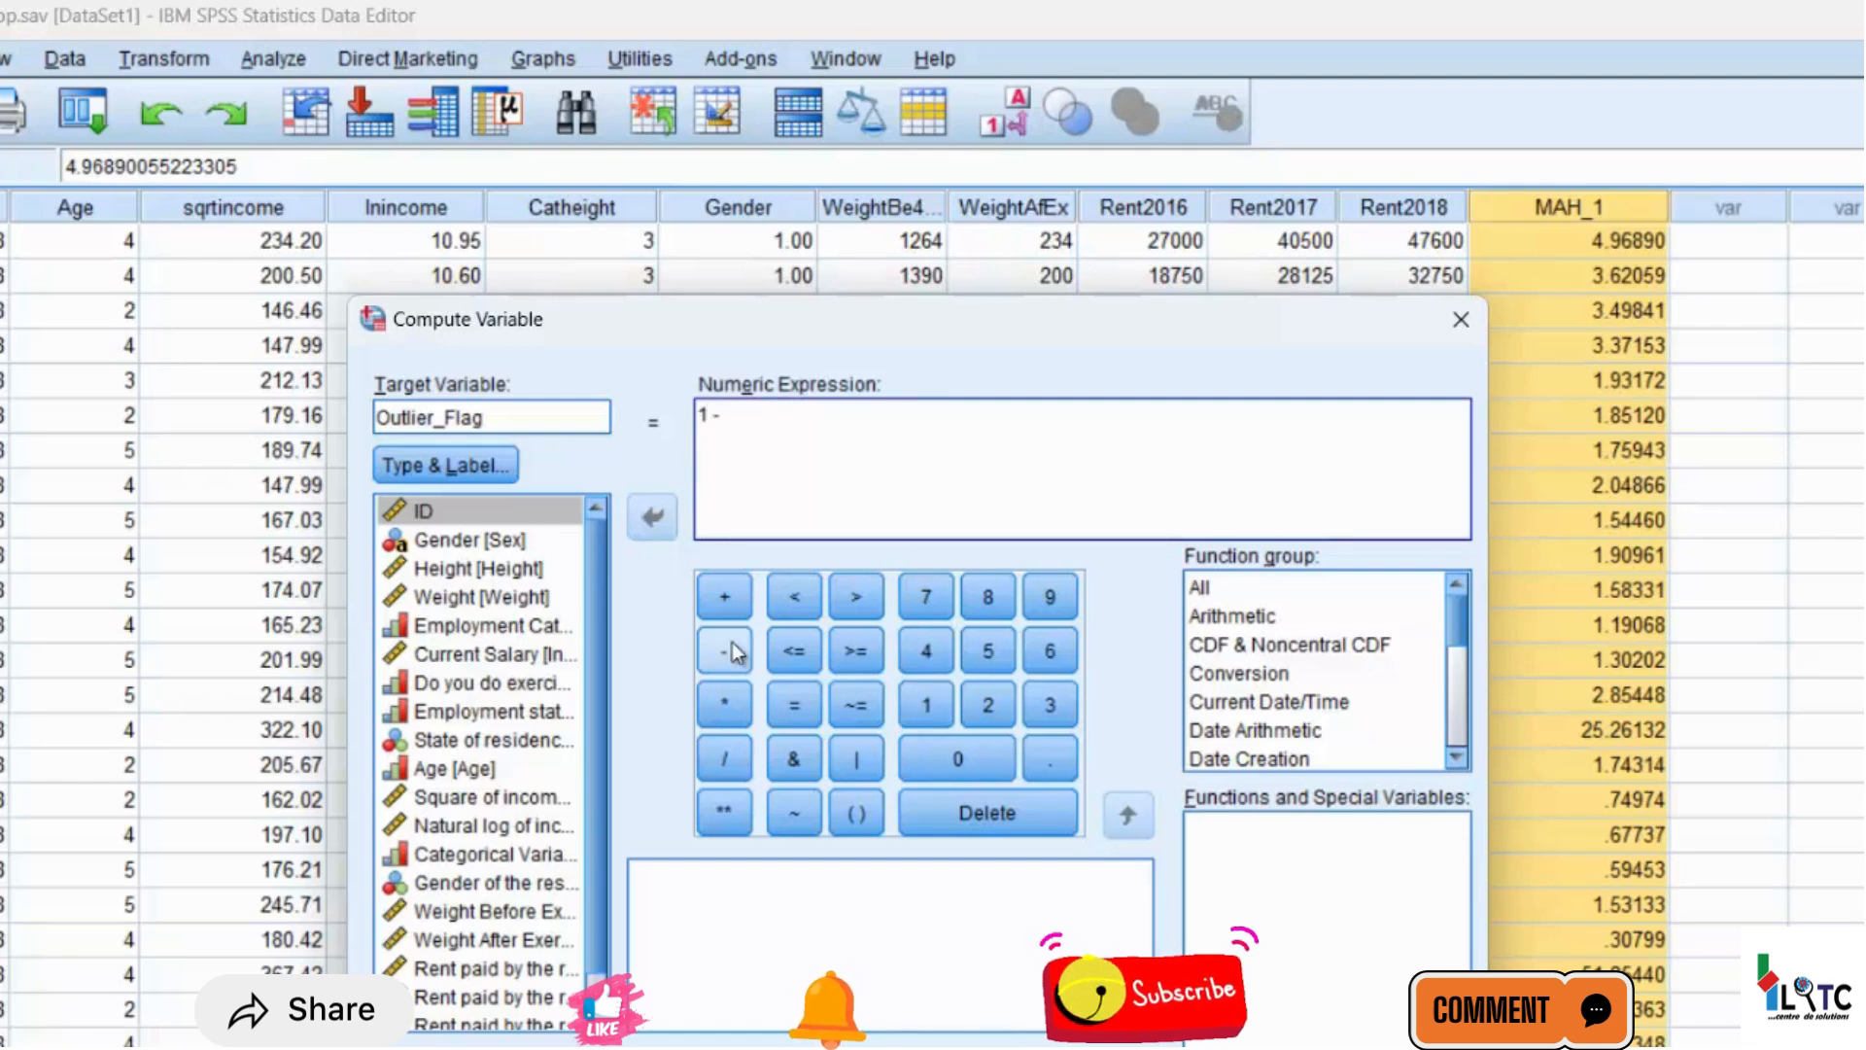
Add the Cdf.Chisq function from the CDF & Noncentral CDF group to the numeric expression
click(1328, 643)
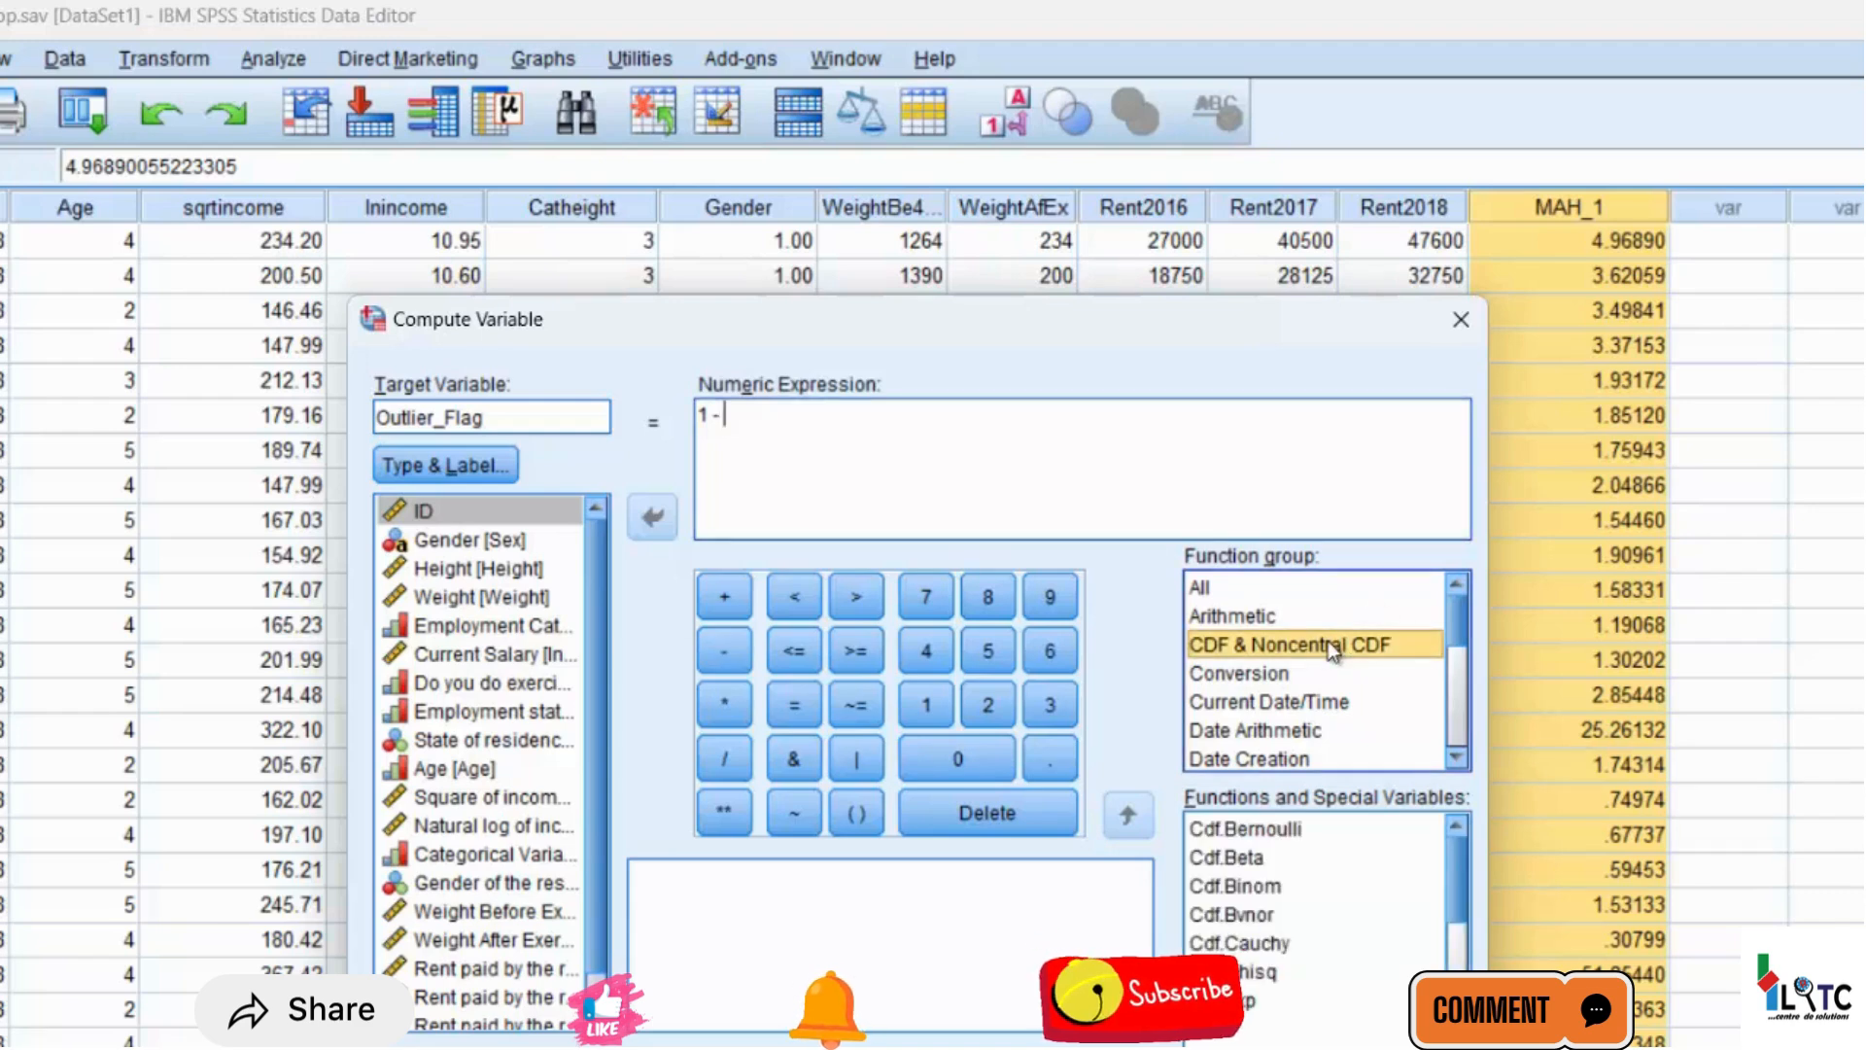
scroll(1457, 1020, down, 3)
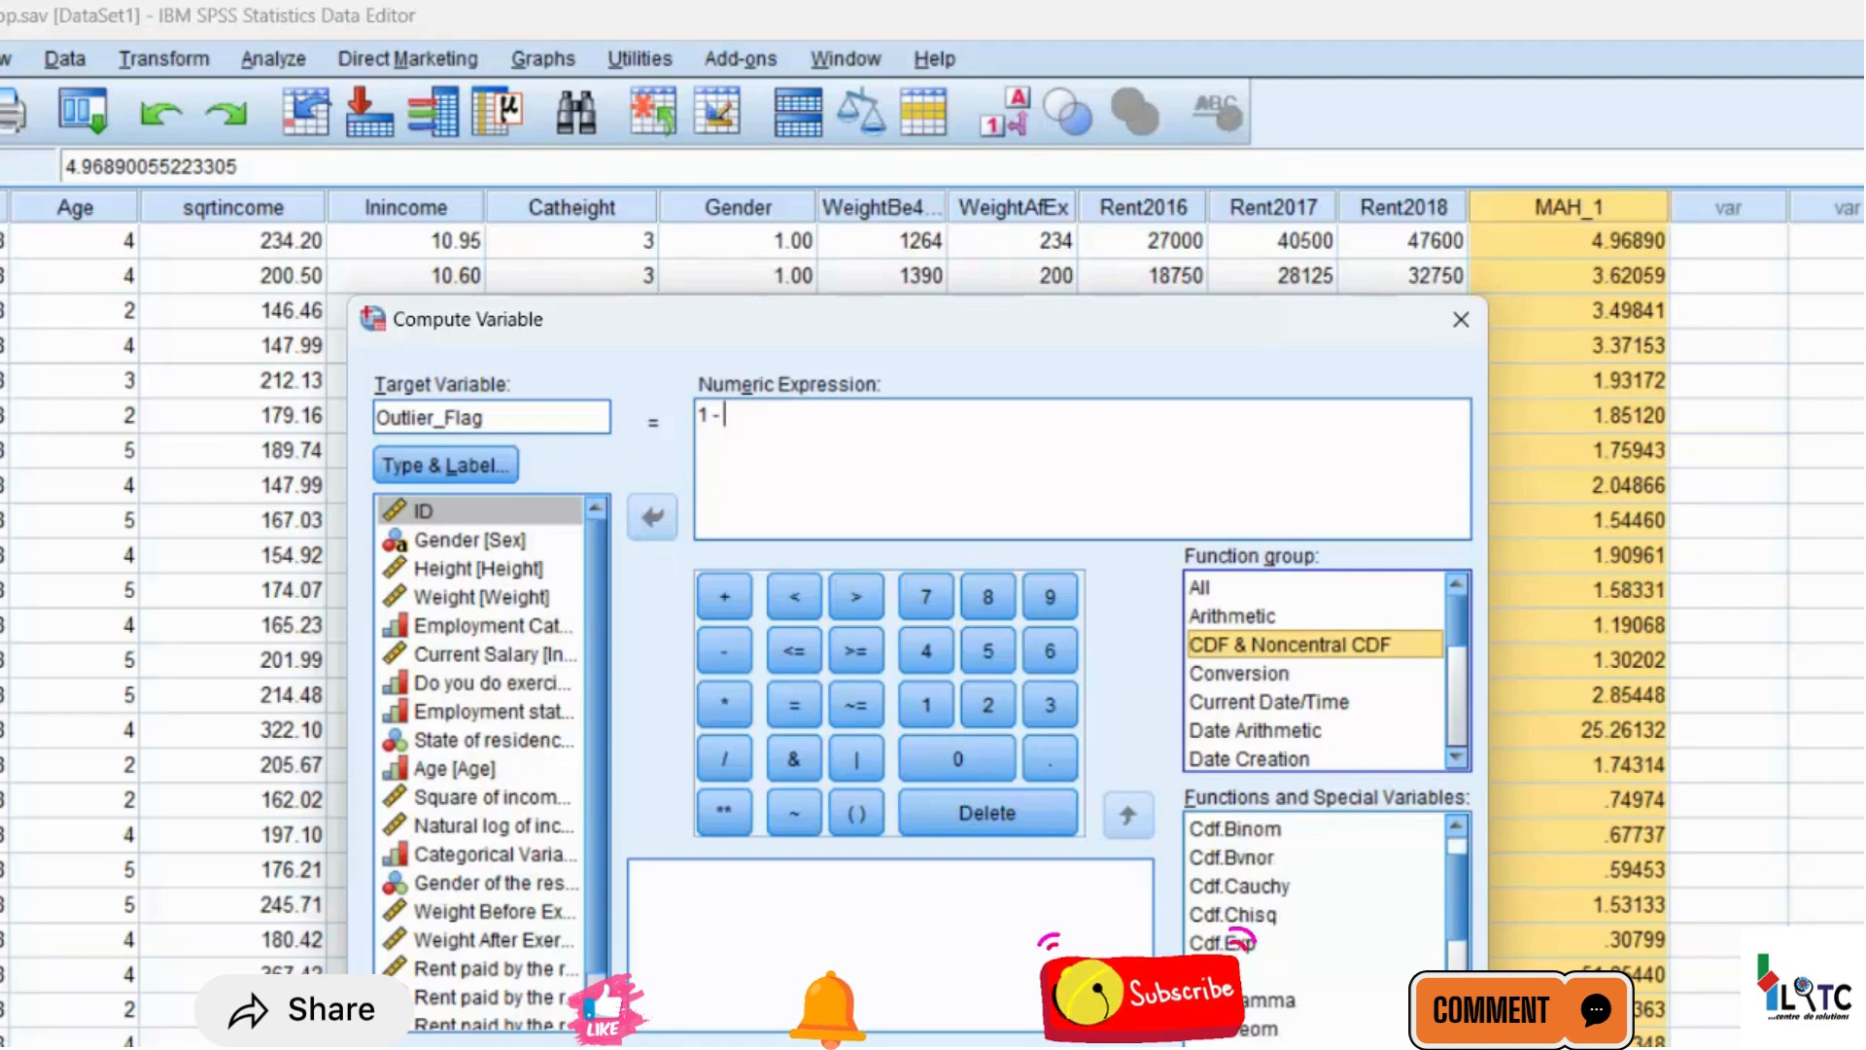
click(1457, 830)
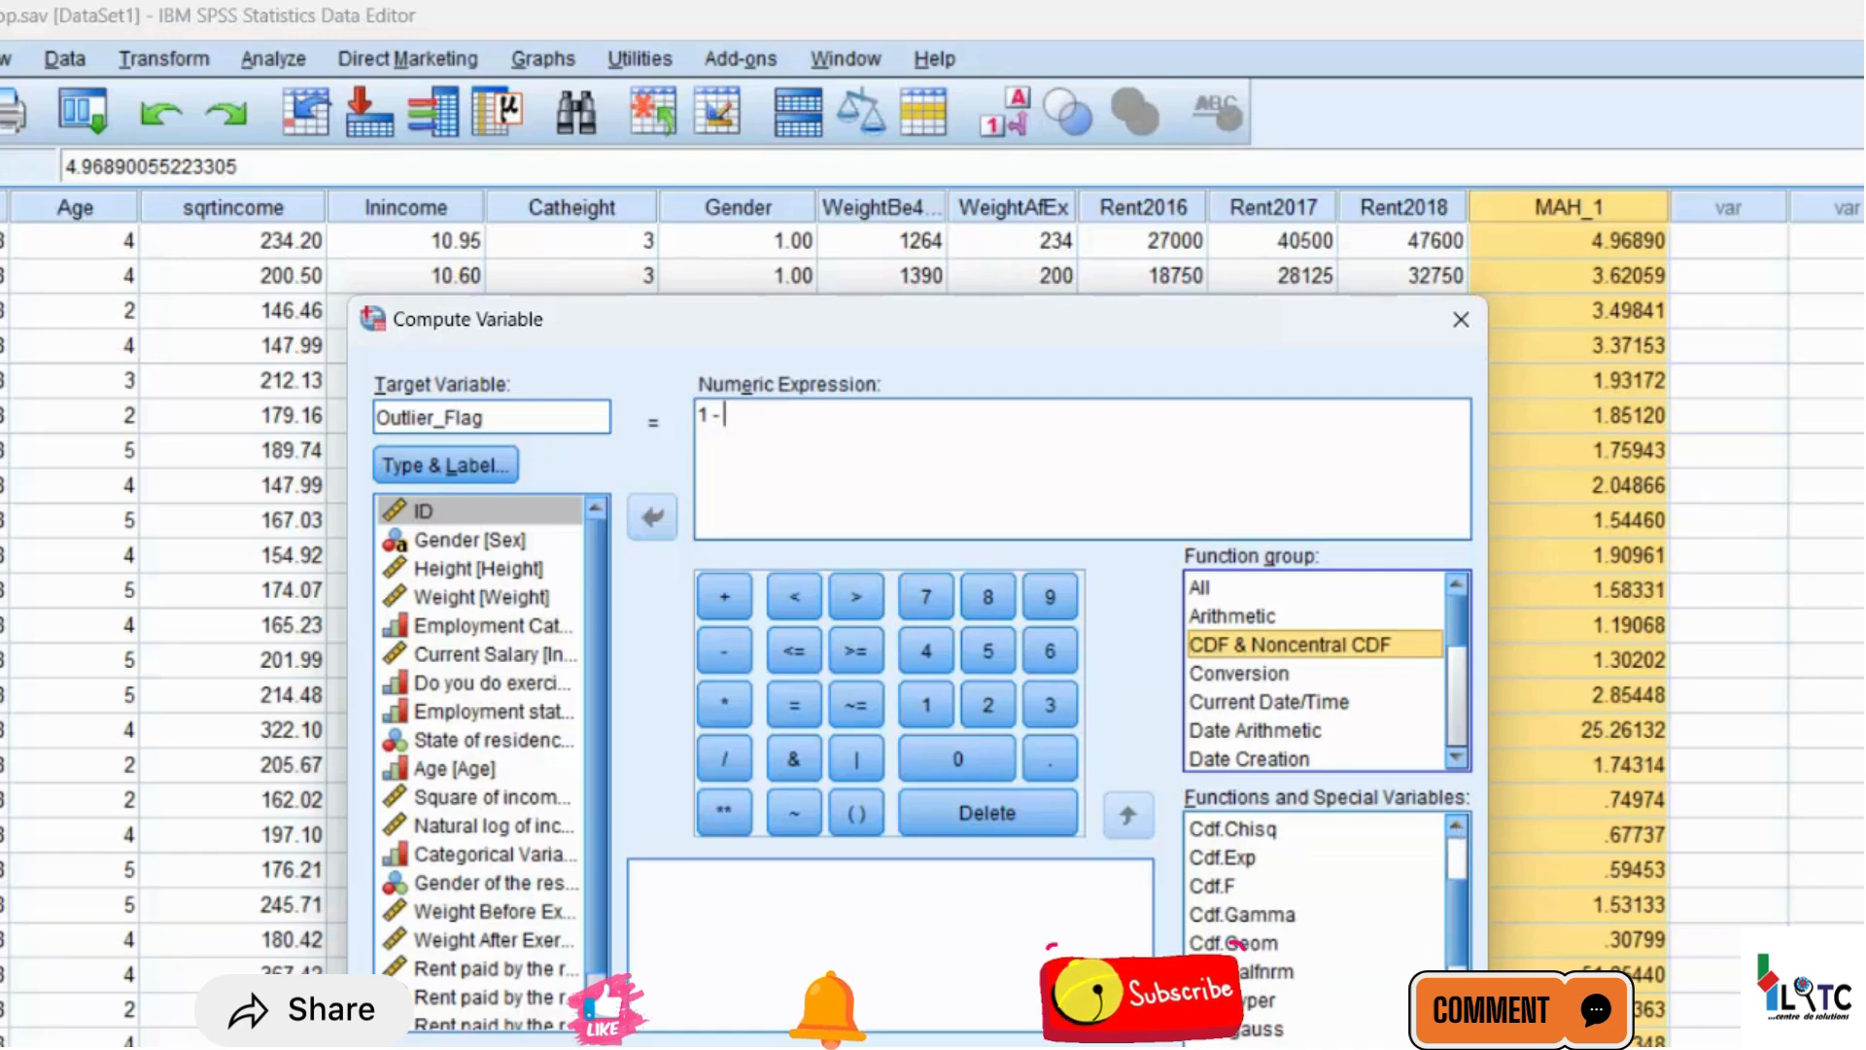
scroll(1322, 924, down, 5)
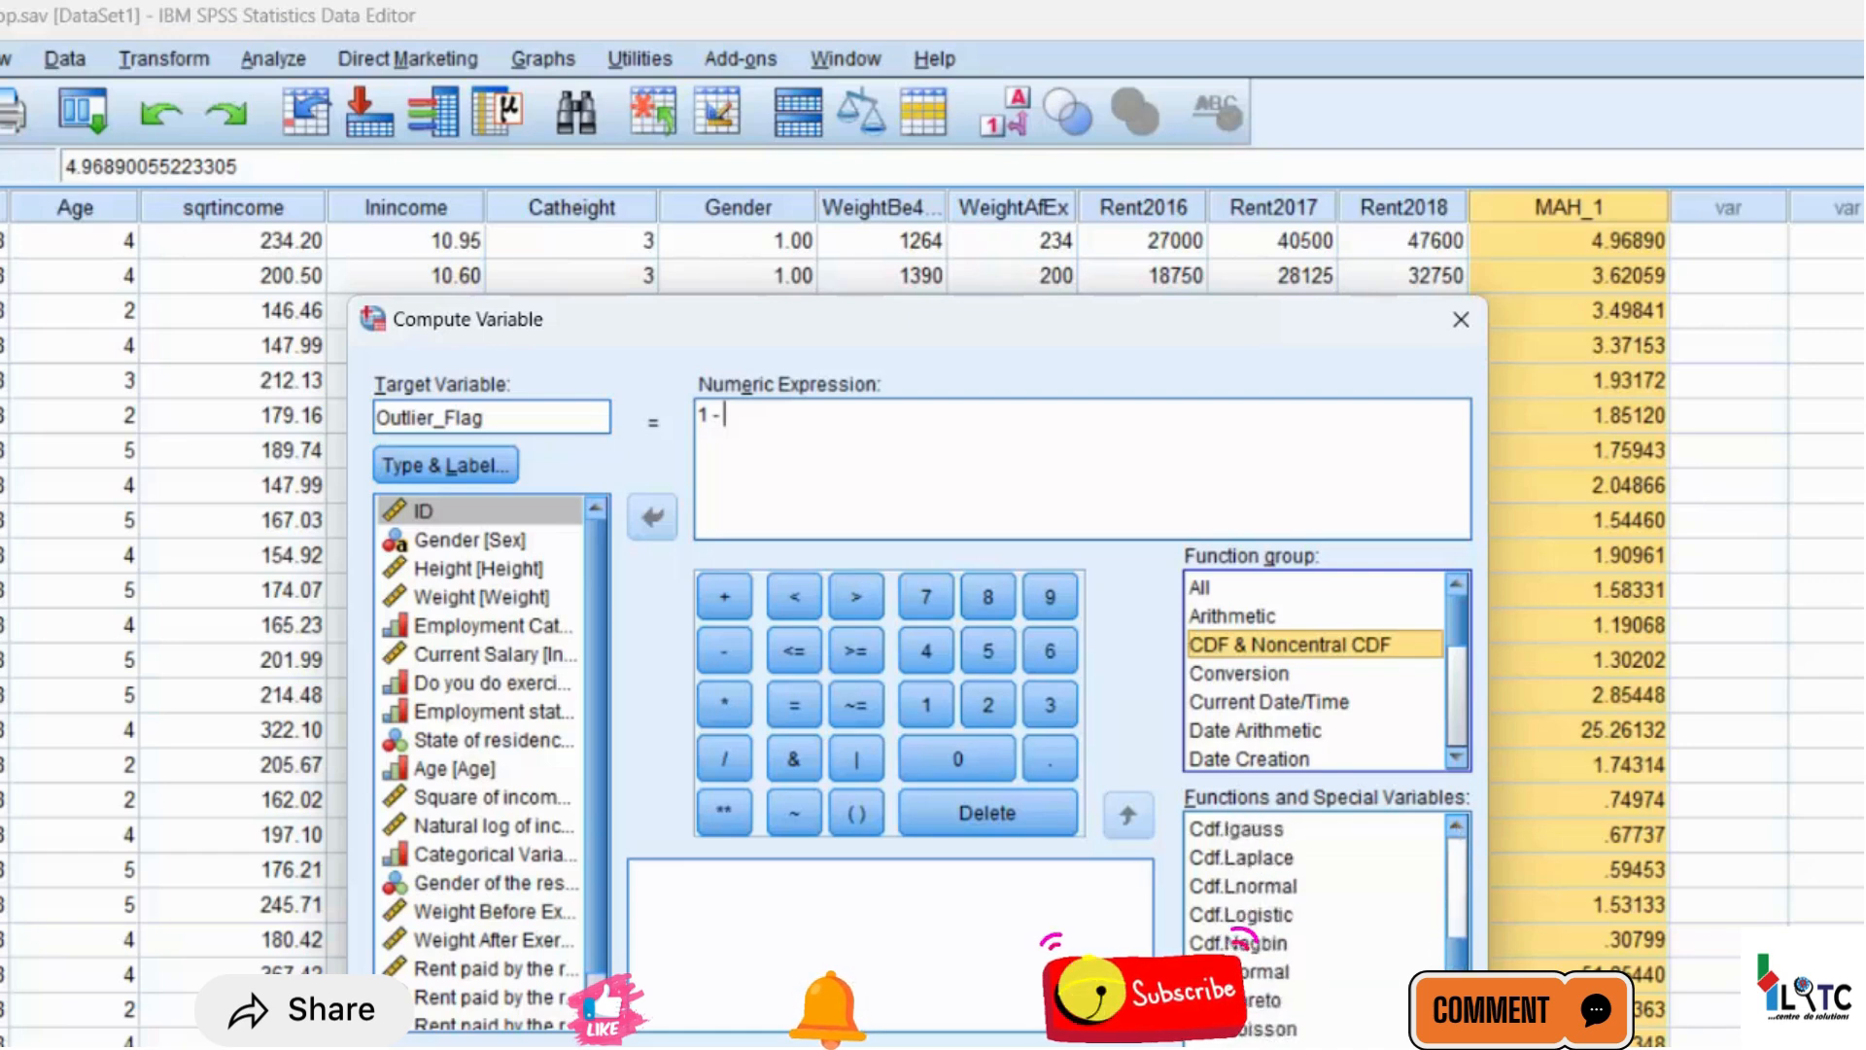
scroll(1322, 924, down, 1)
click(1456, 827)
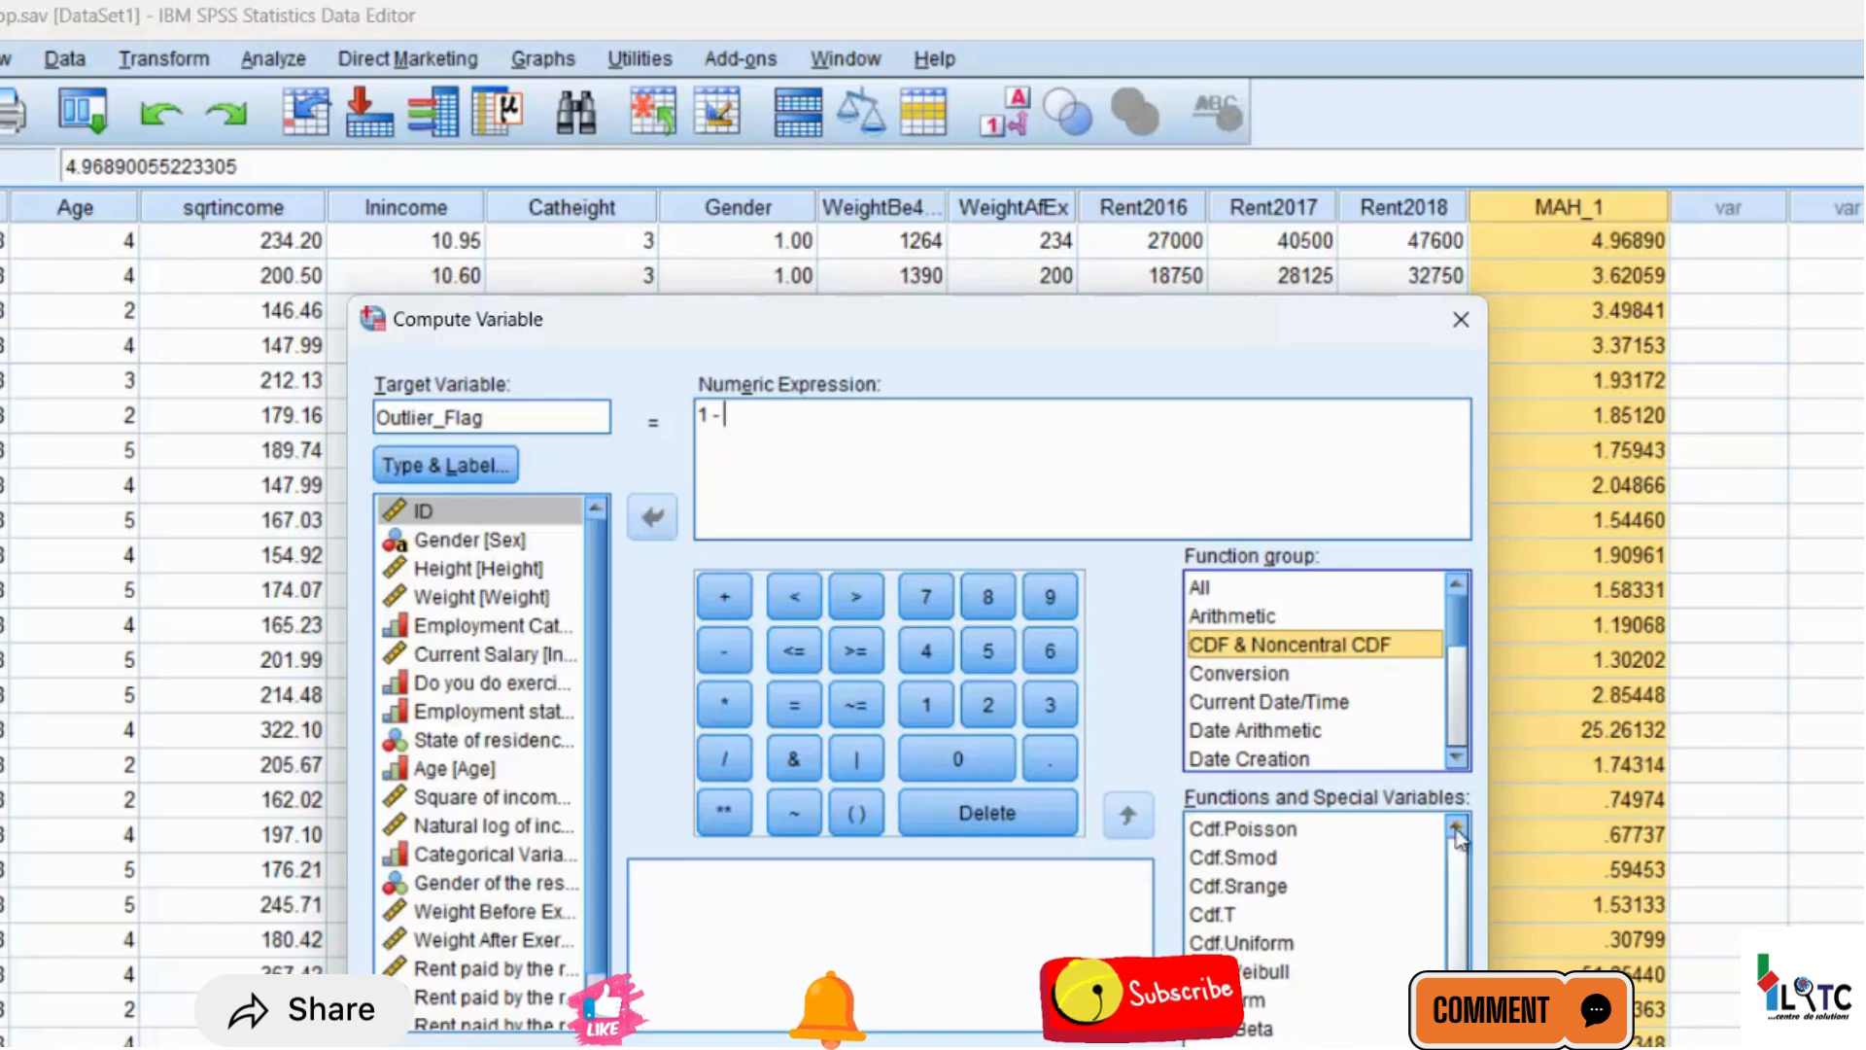
scroll(1322, 924, down, 1)
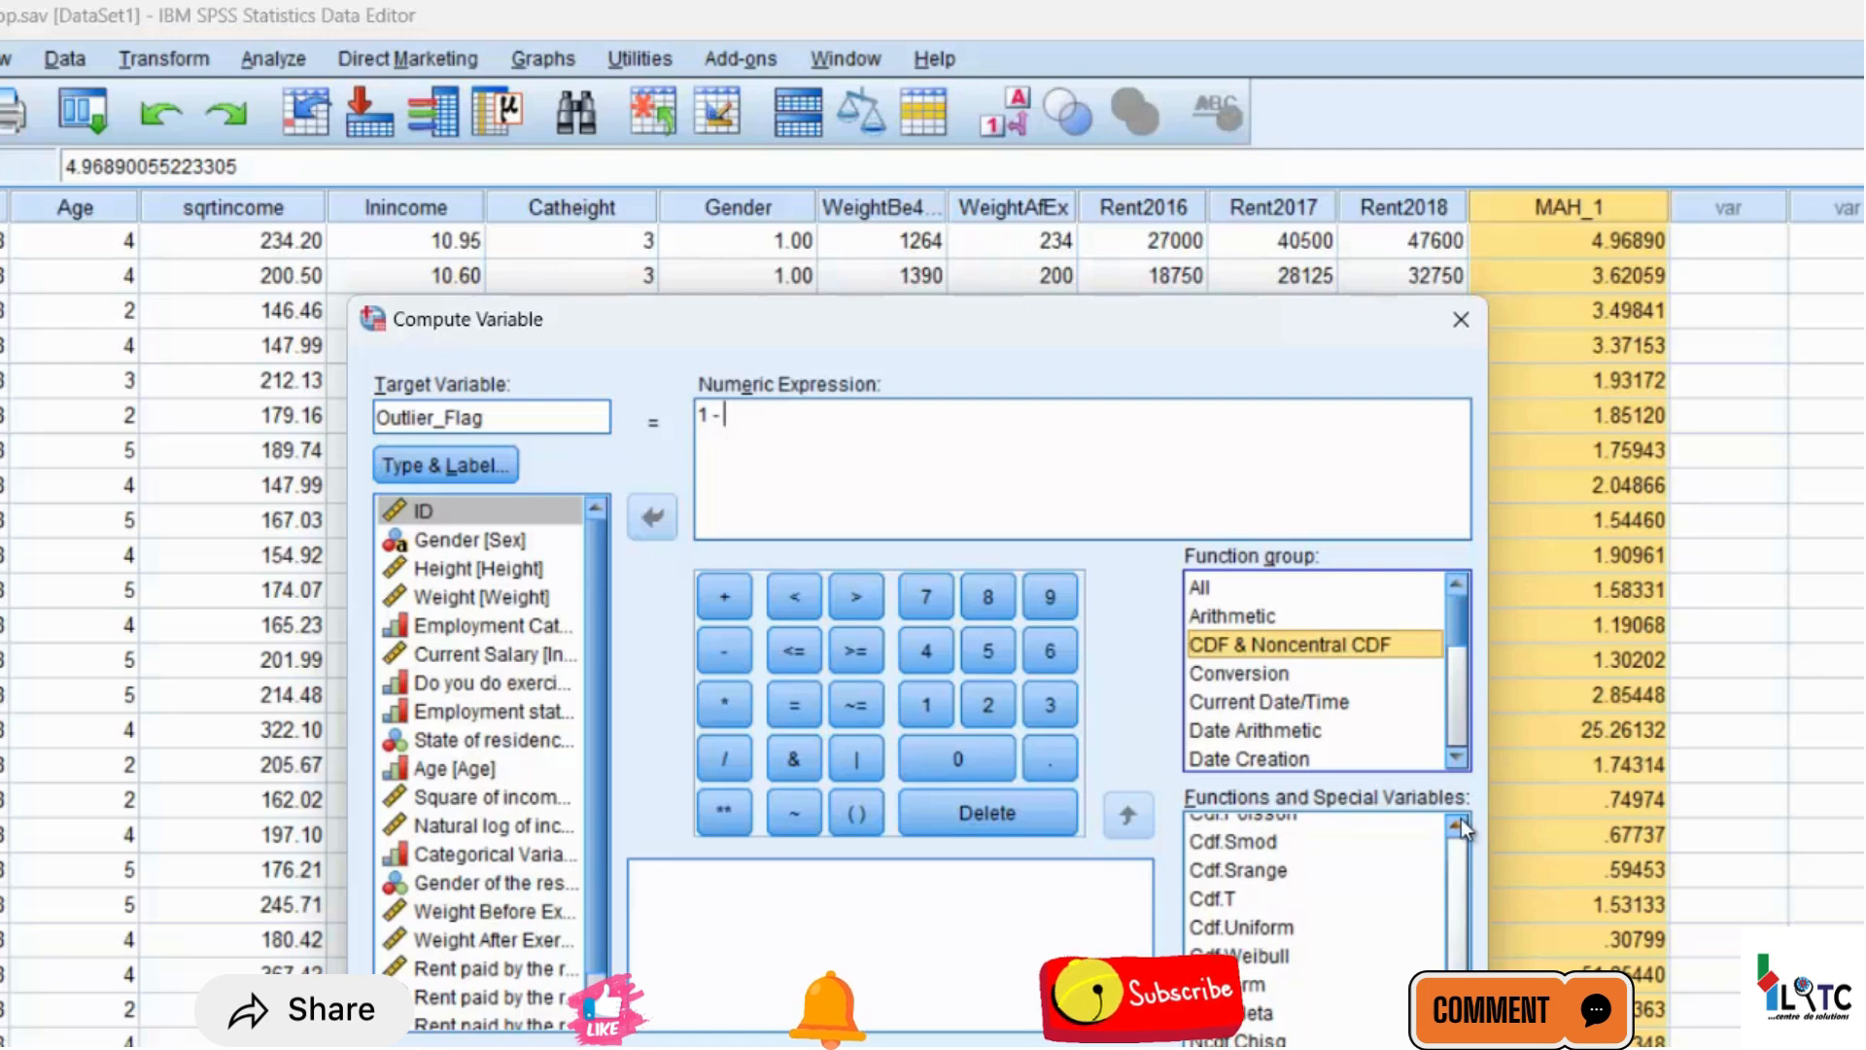
click(1462, 822)
click(1461, 822)
click(1461, 823)
click(1461, 822)
click(1462, 822)
click(1461, 822)
click(1461, 822)
click(1462, 823)
click(1461, 822)
click(1461, 822)
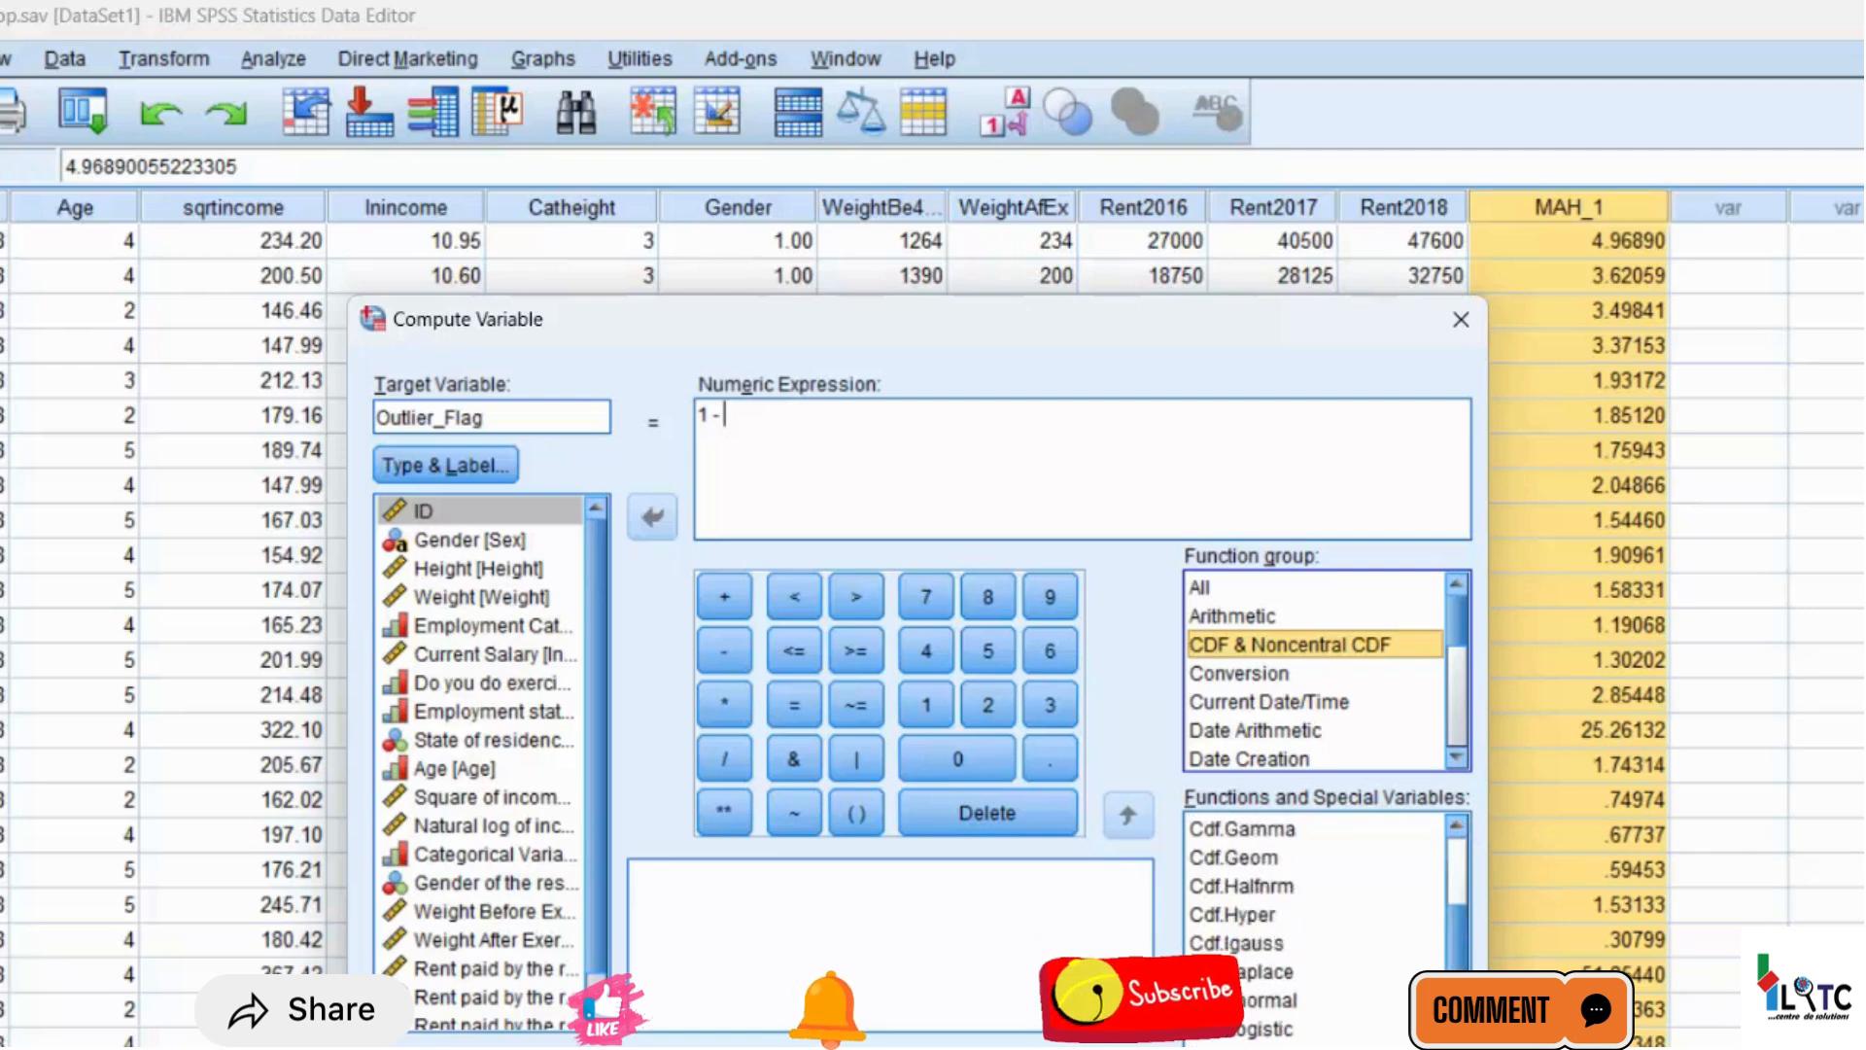
scroll(1318, 923, down, 2)
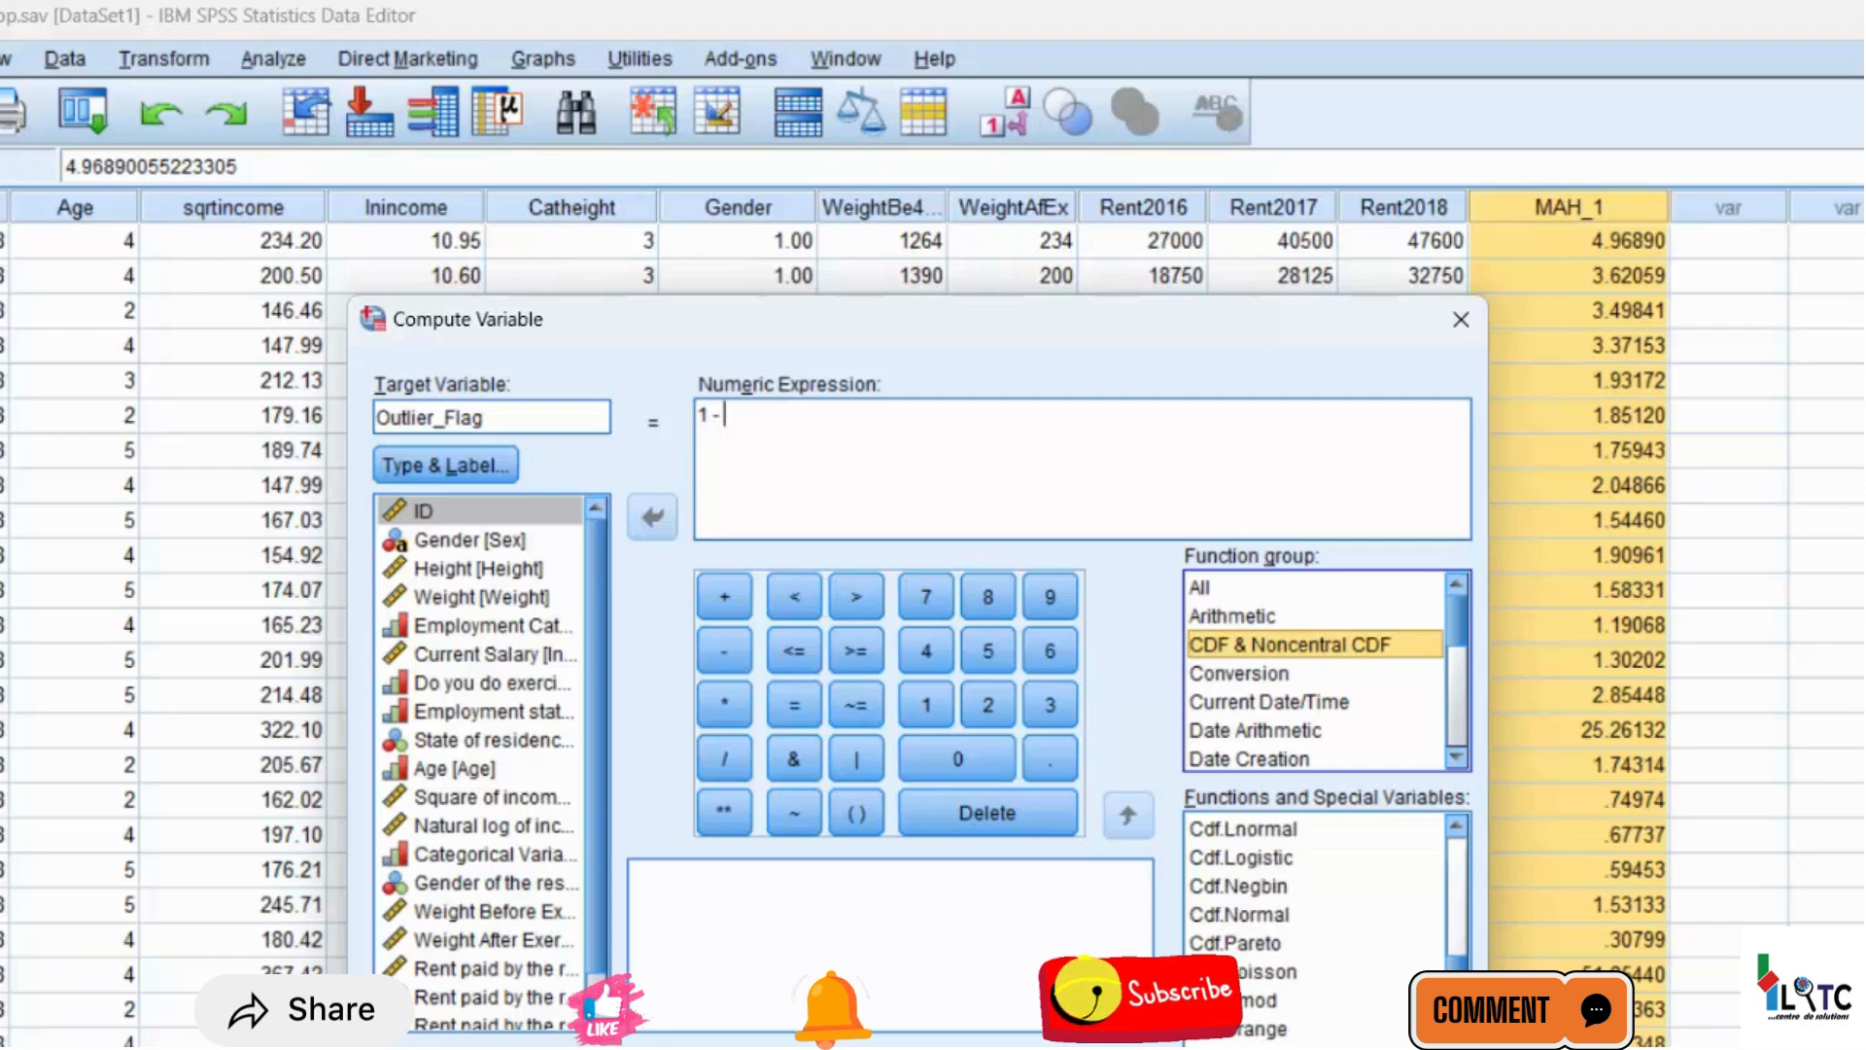
click(1458, 827)
click(1458, 827)
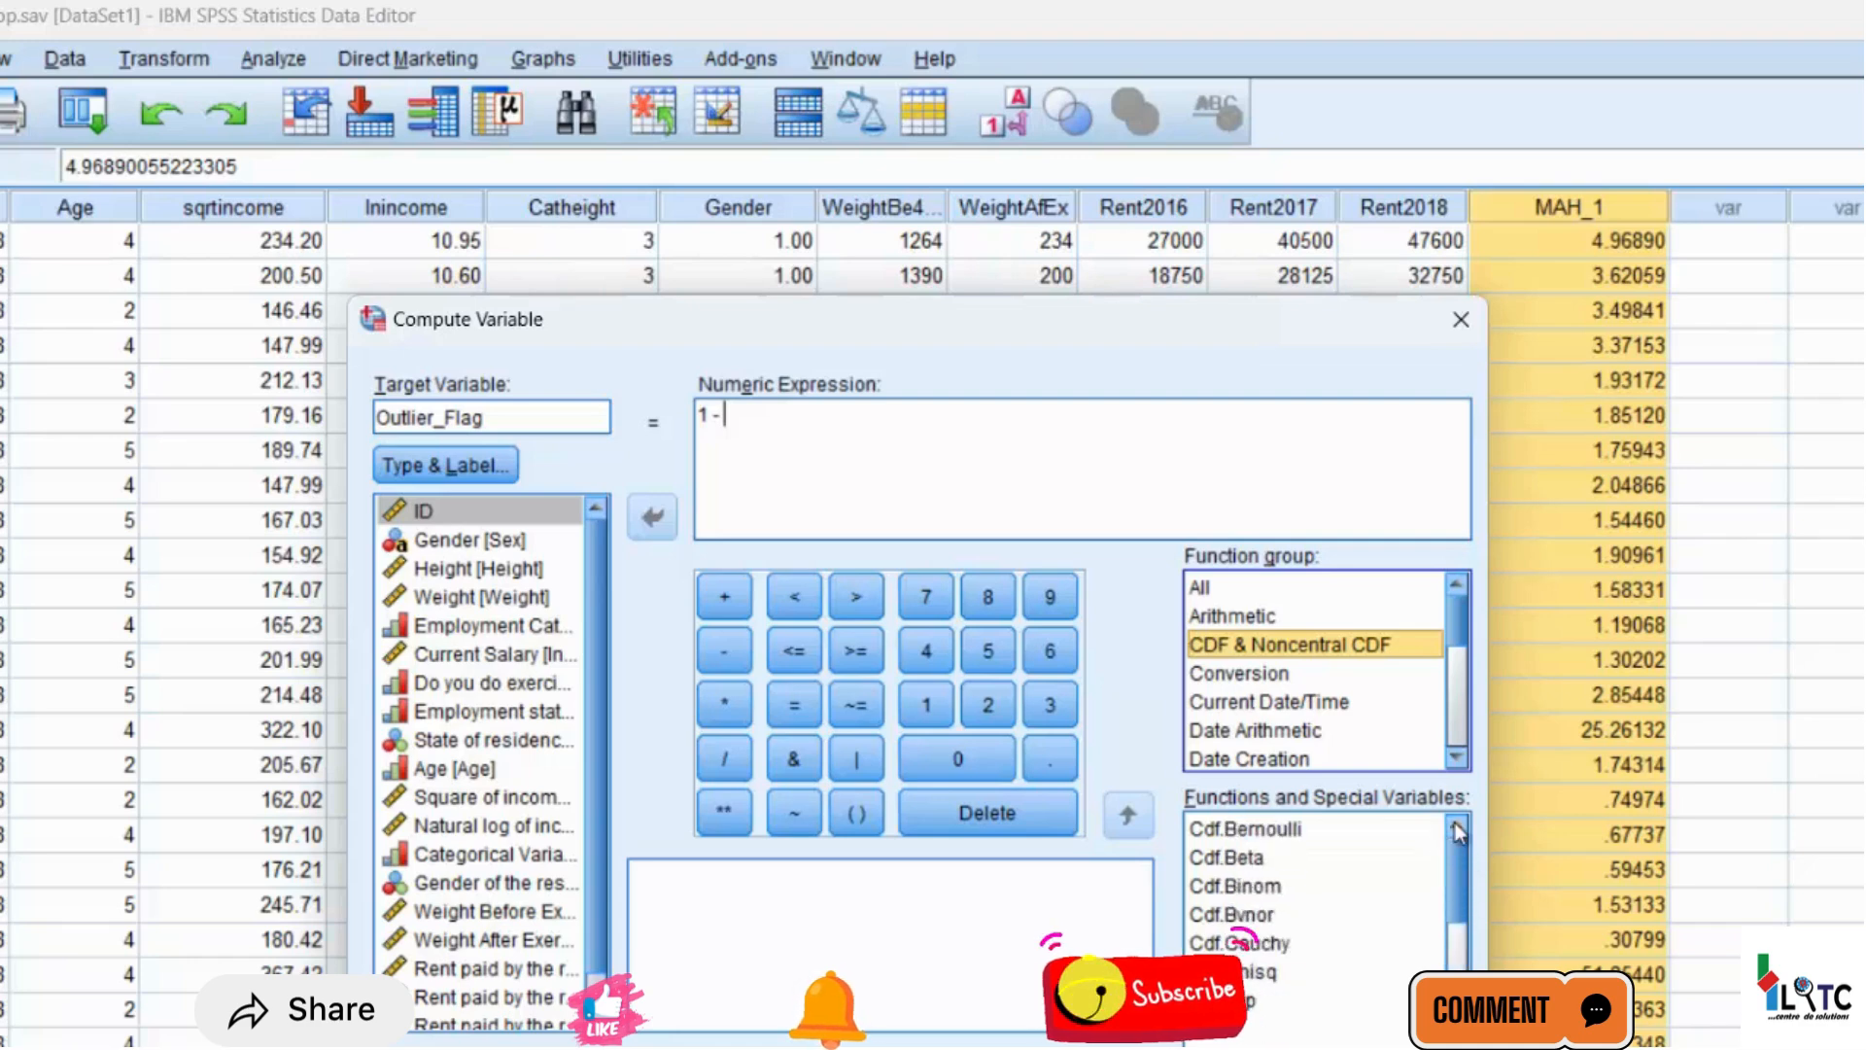
click(1245, 972)
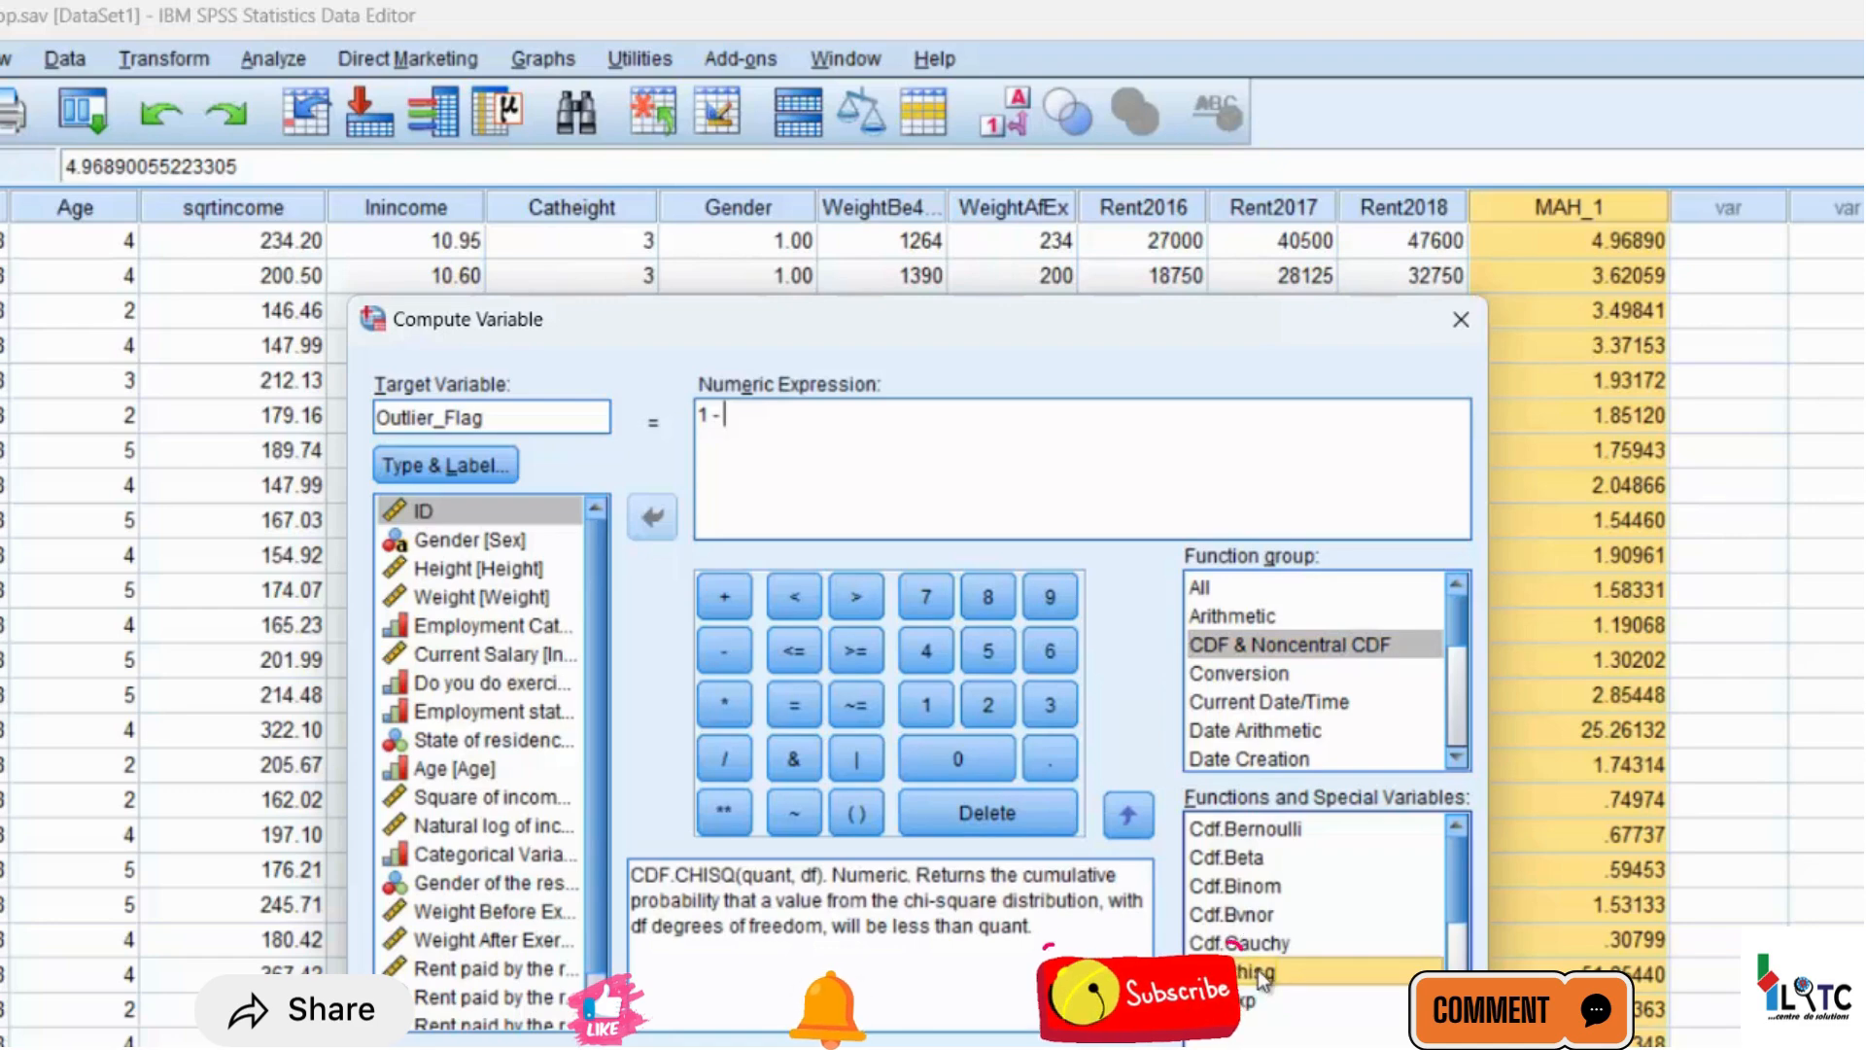
click(1128, 820)
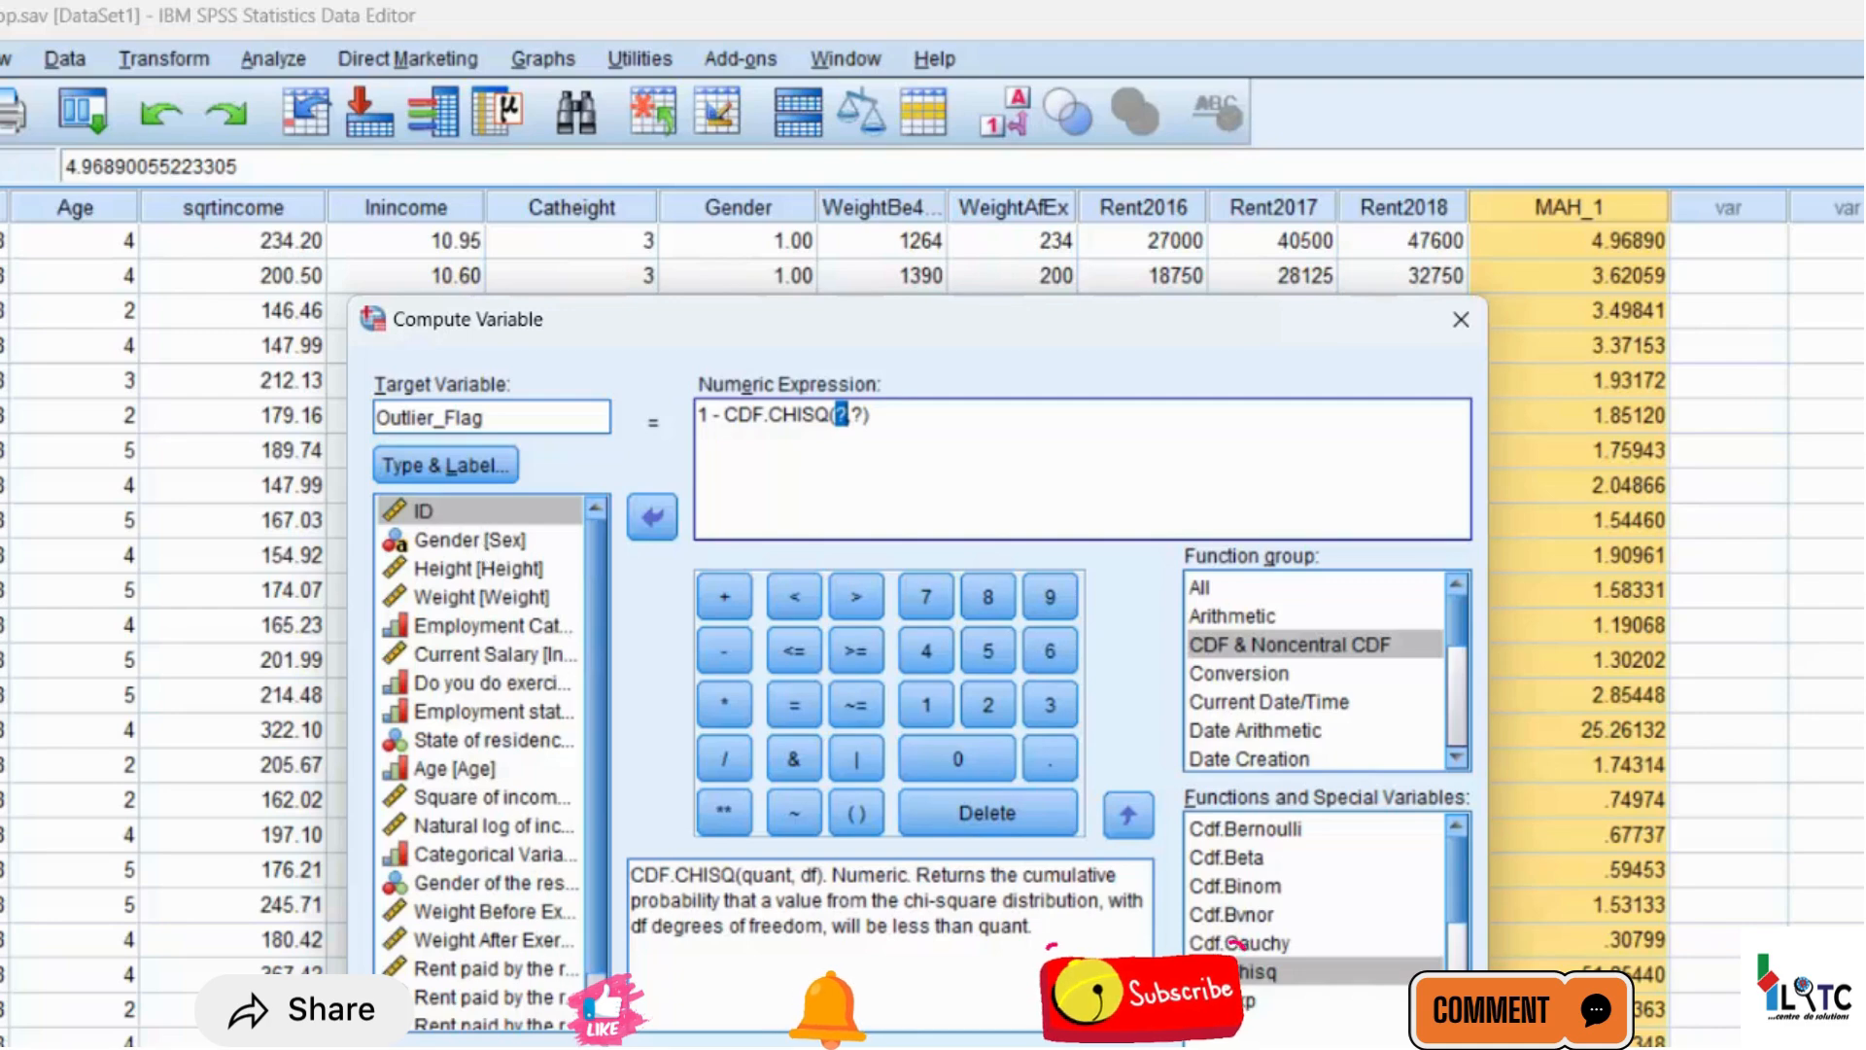
Complete the expression as 1 - CDF.CHISQ(MAH_1,3), using the Mahalanobis distance and 3 degrees of freedom, and run the computation
scroll(542, 1023, down, 1)
click(541, 1018)
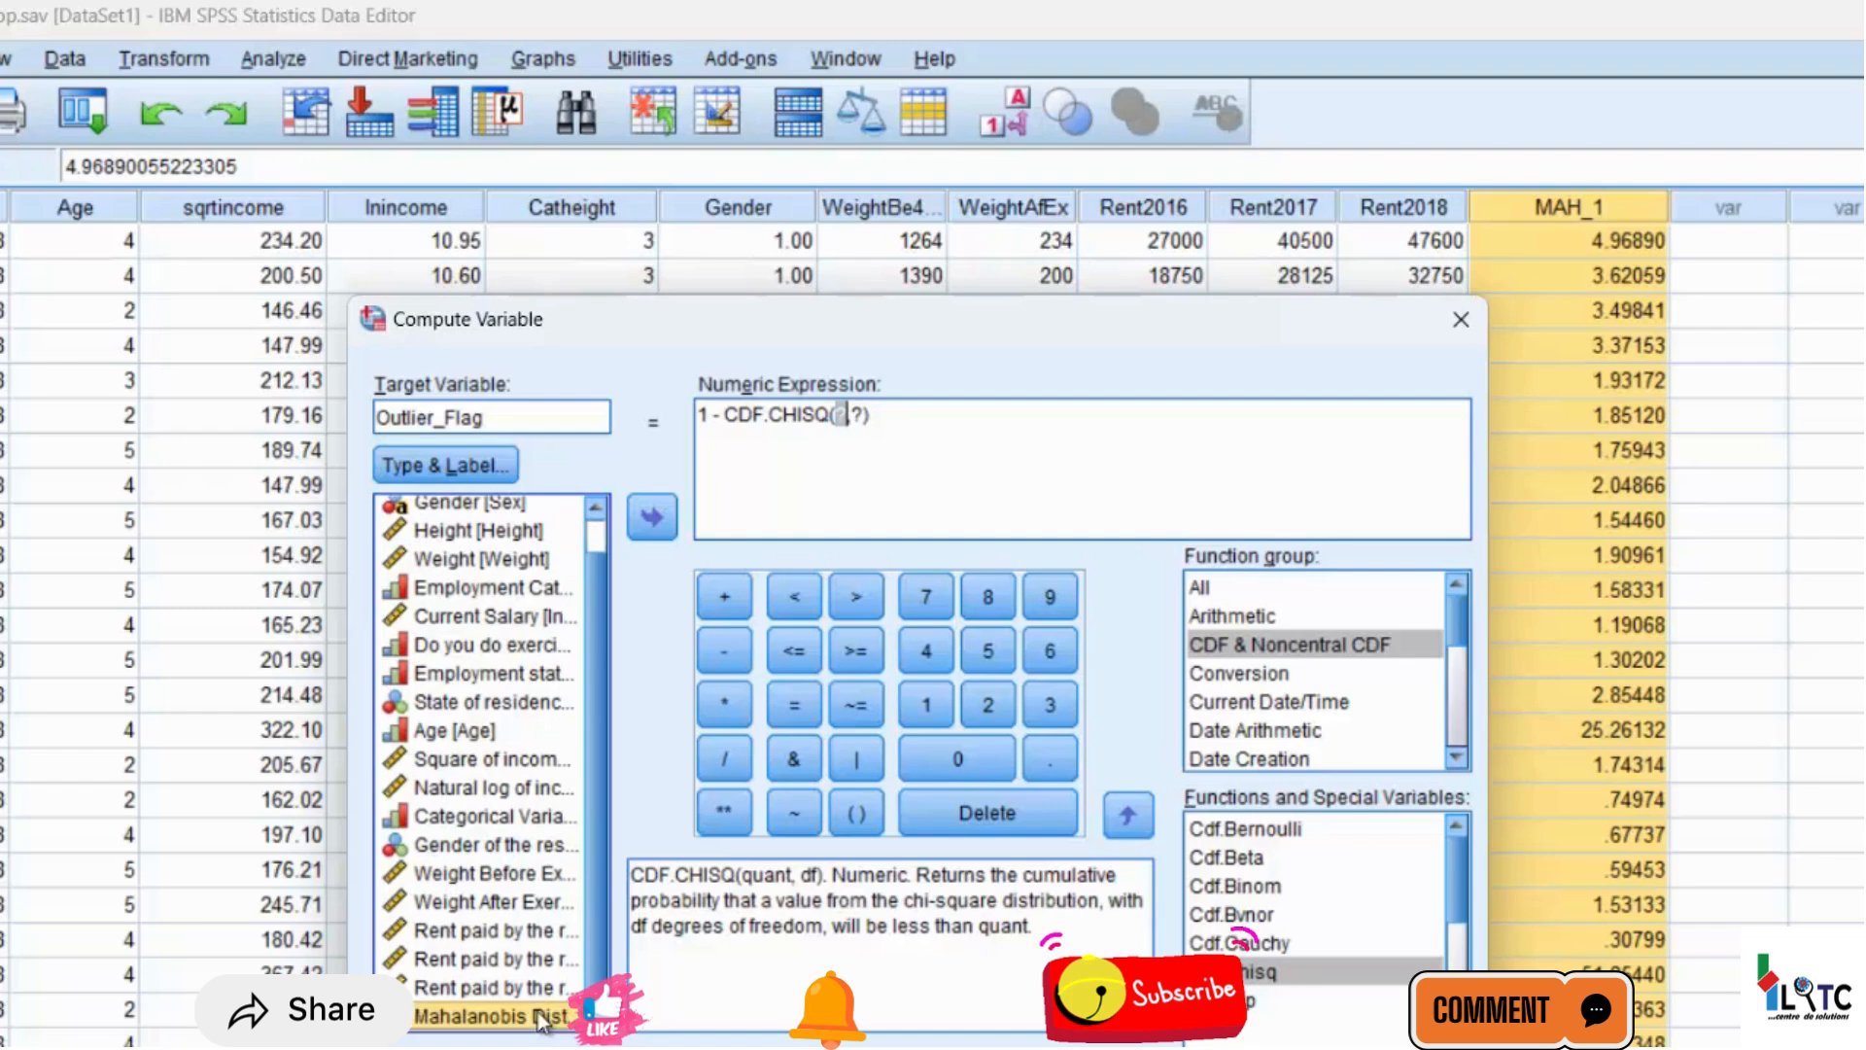
click(653, 520)
key(Right)
key(Right)
key(BackSpace)
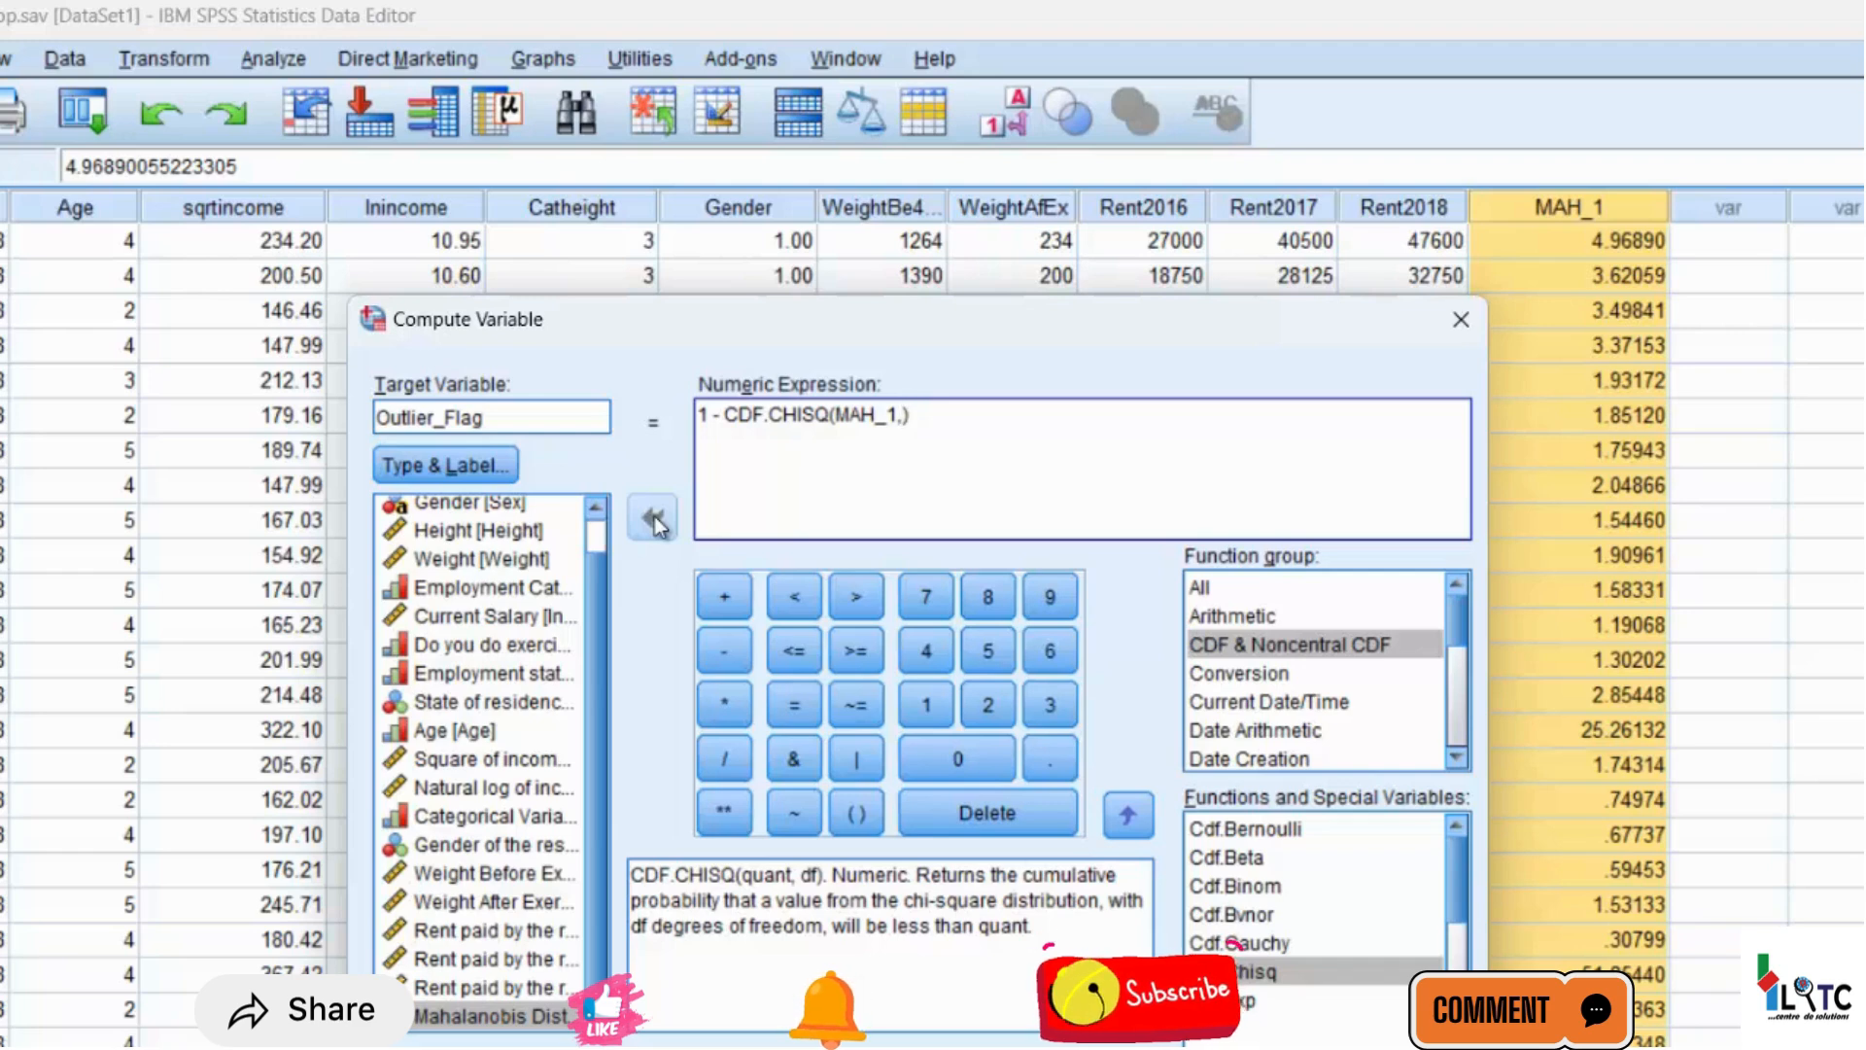
text(,3)
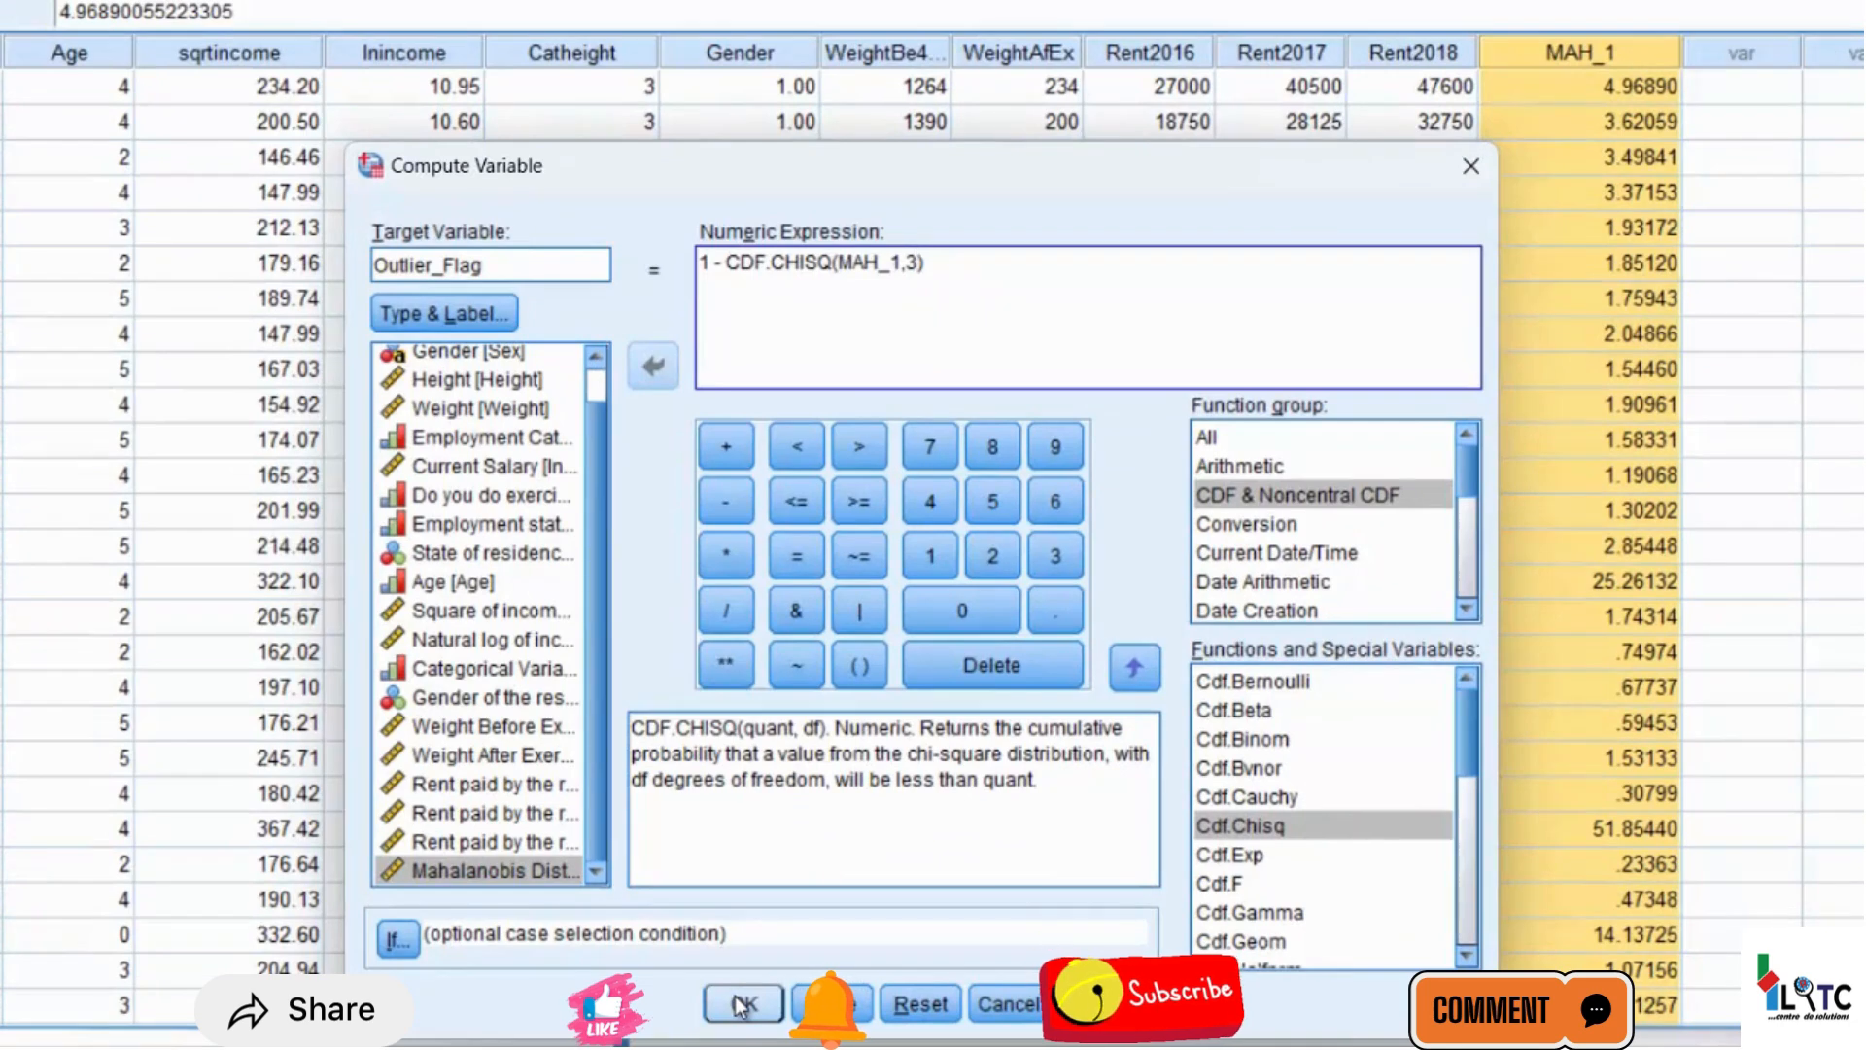
click(741, 1005)
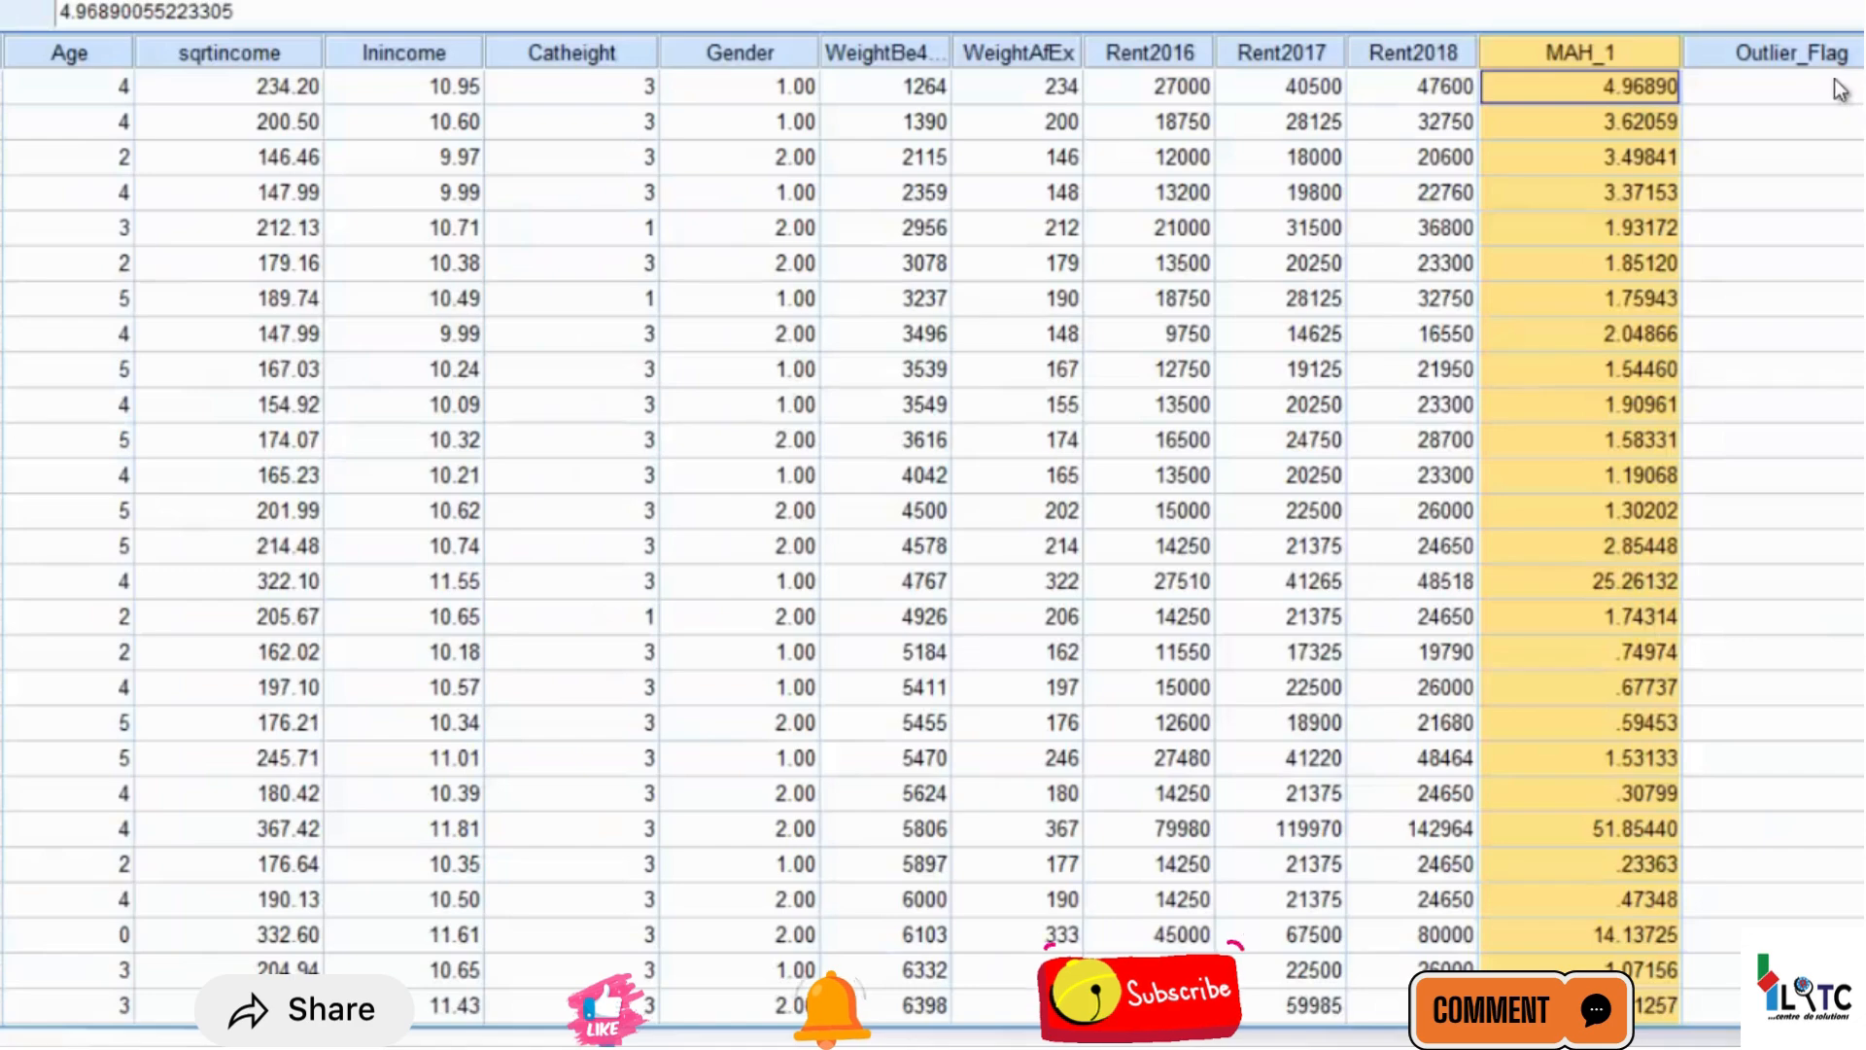
Compare the MAH_1 column with the computed Outlier_Flag column in the dataset
click(1828, 52)
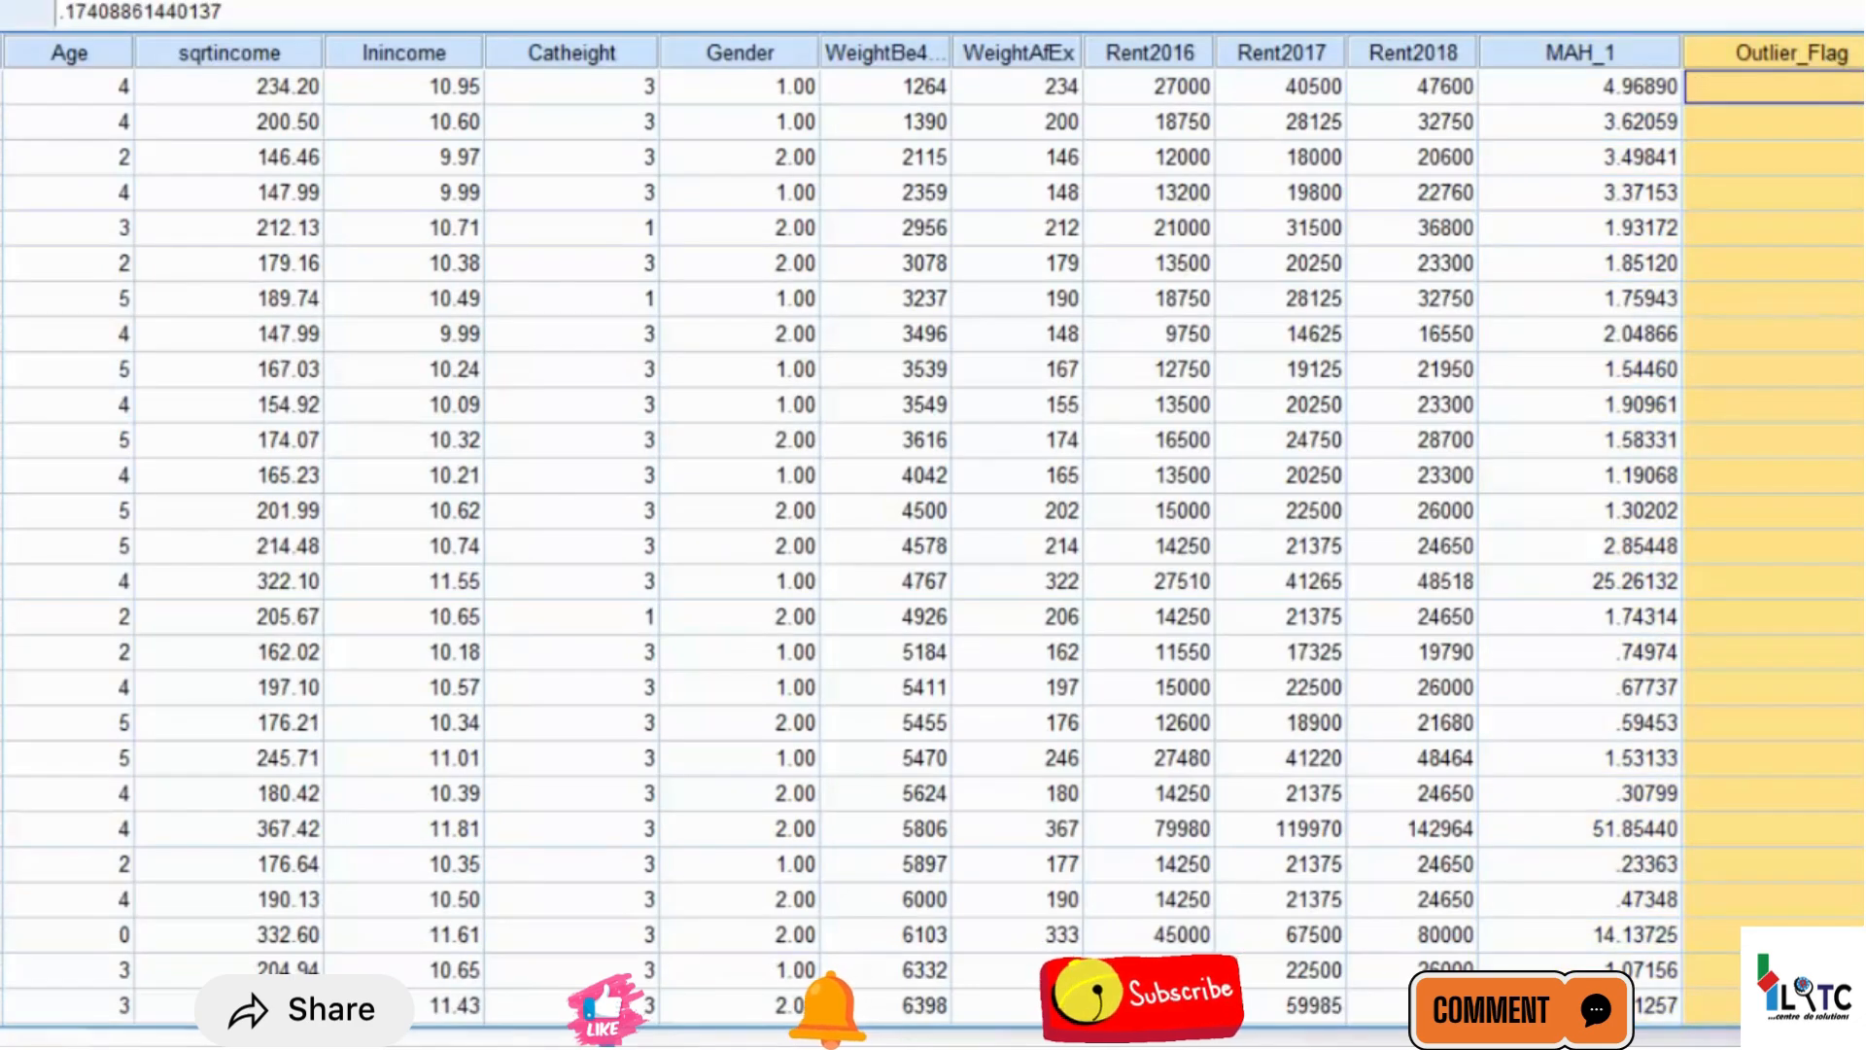
scroll(855, 47, right, 5)
click(847, 40)
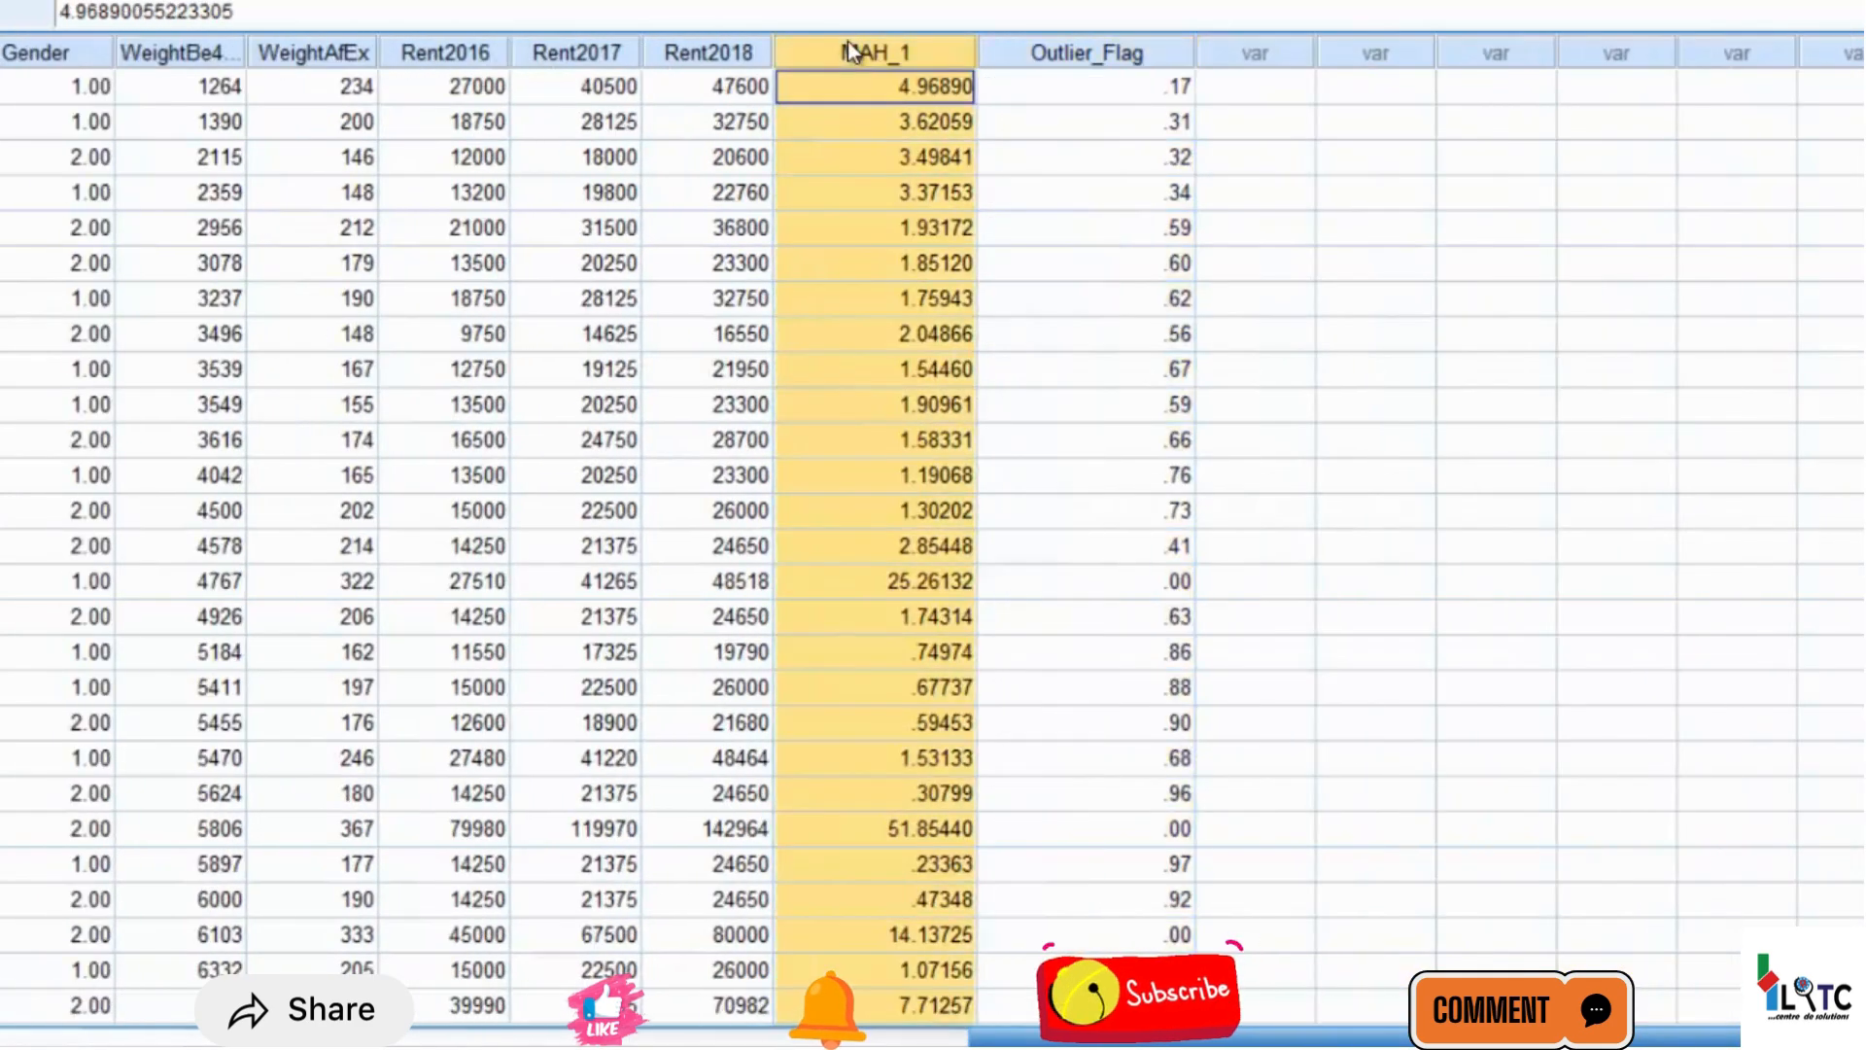
click(1028, 50)
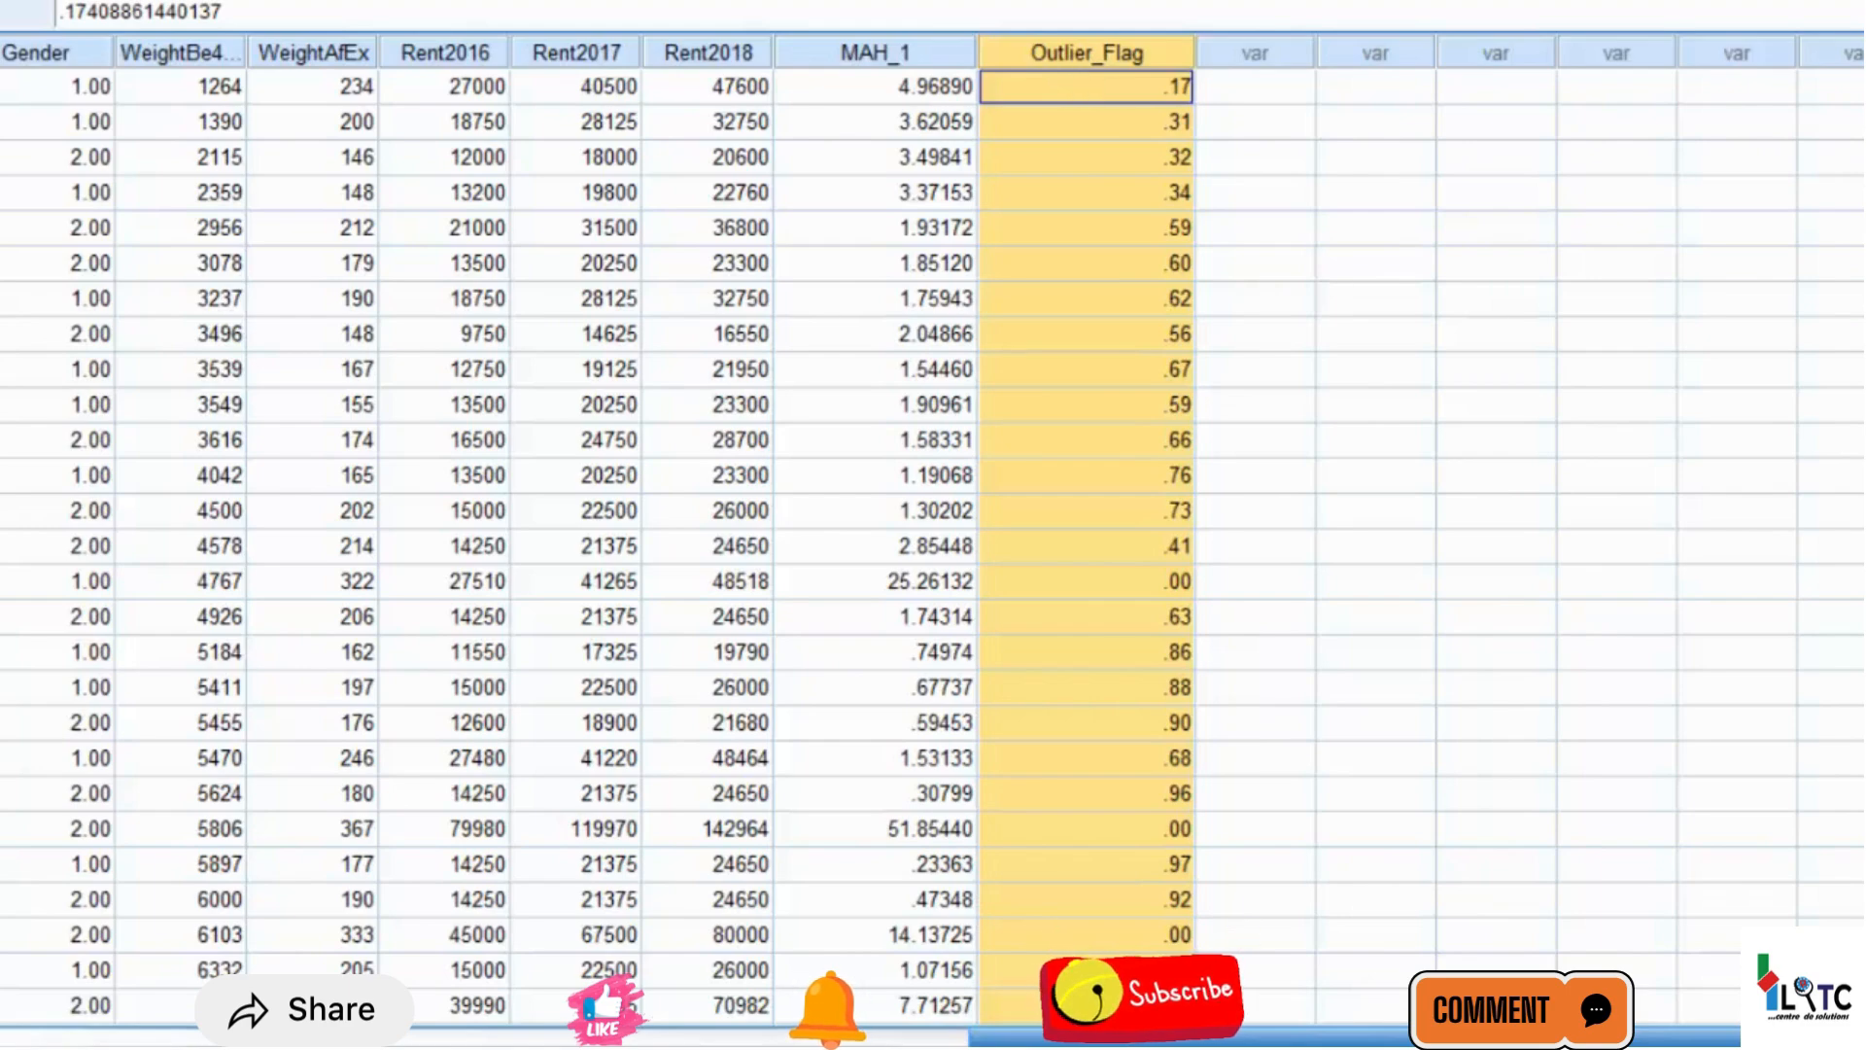
Examine the Outlier_Flag probabilities of the first cases in the dataset
click(1116, 178)
key(Down)
key(Down)
key(Down)
key(Down)
key(Down)
key(Down)
key(Down)
key(Down)
key(Down)
key(Down)
key(Down)
key(Down)
key(Down)
key(Down)
key(Down)
key(Down)
key(Down)
key(Down)
key(Down)
key(Down)
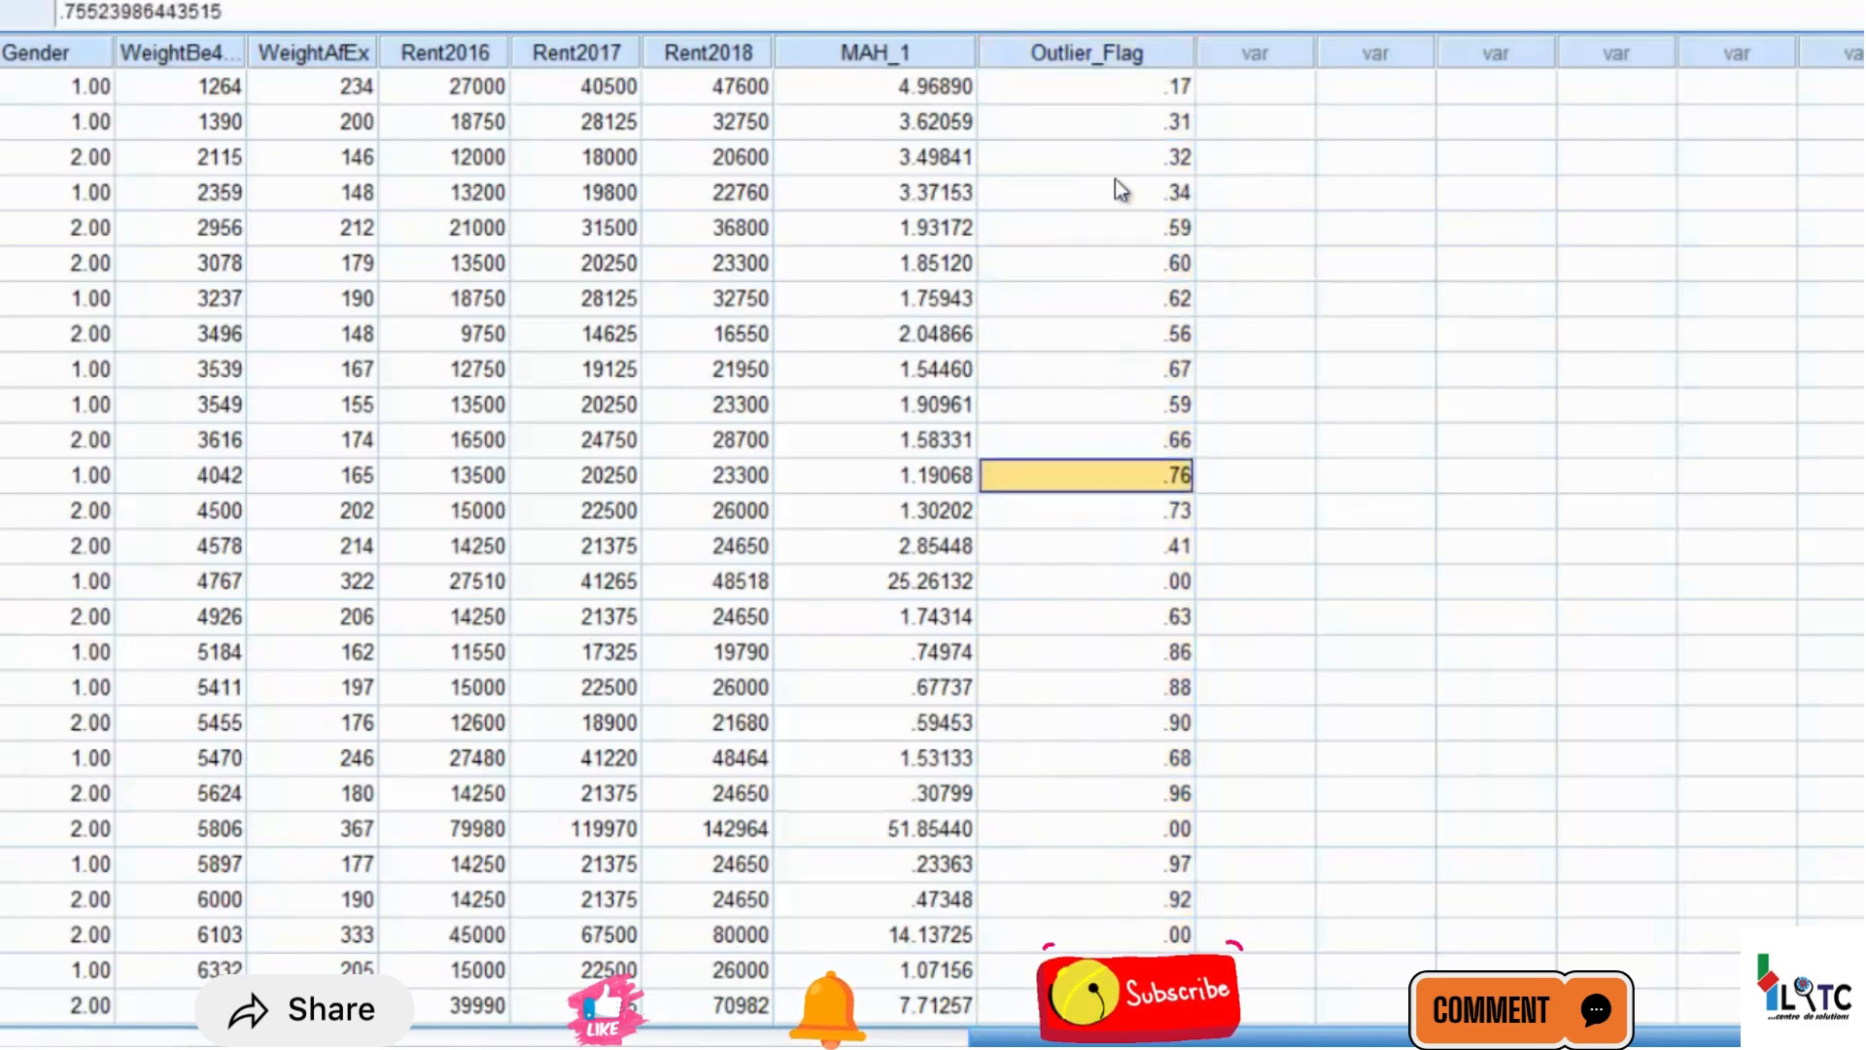
key(Up)
key(Up)
key(Up)
key(Up)
key(Up)
key(Up)
key(Up)
key(Up)
key(Up)
key(Up)
key(Up)
key(Up)
key(Up)
key(Up)
key(Up)
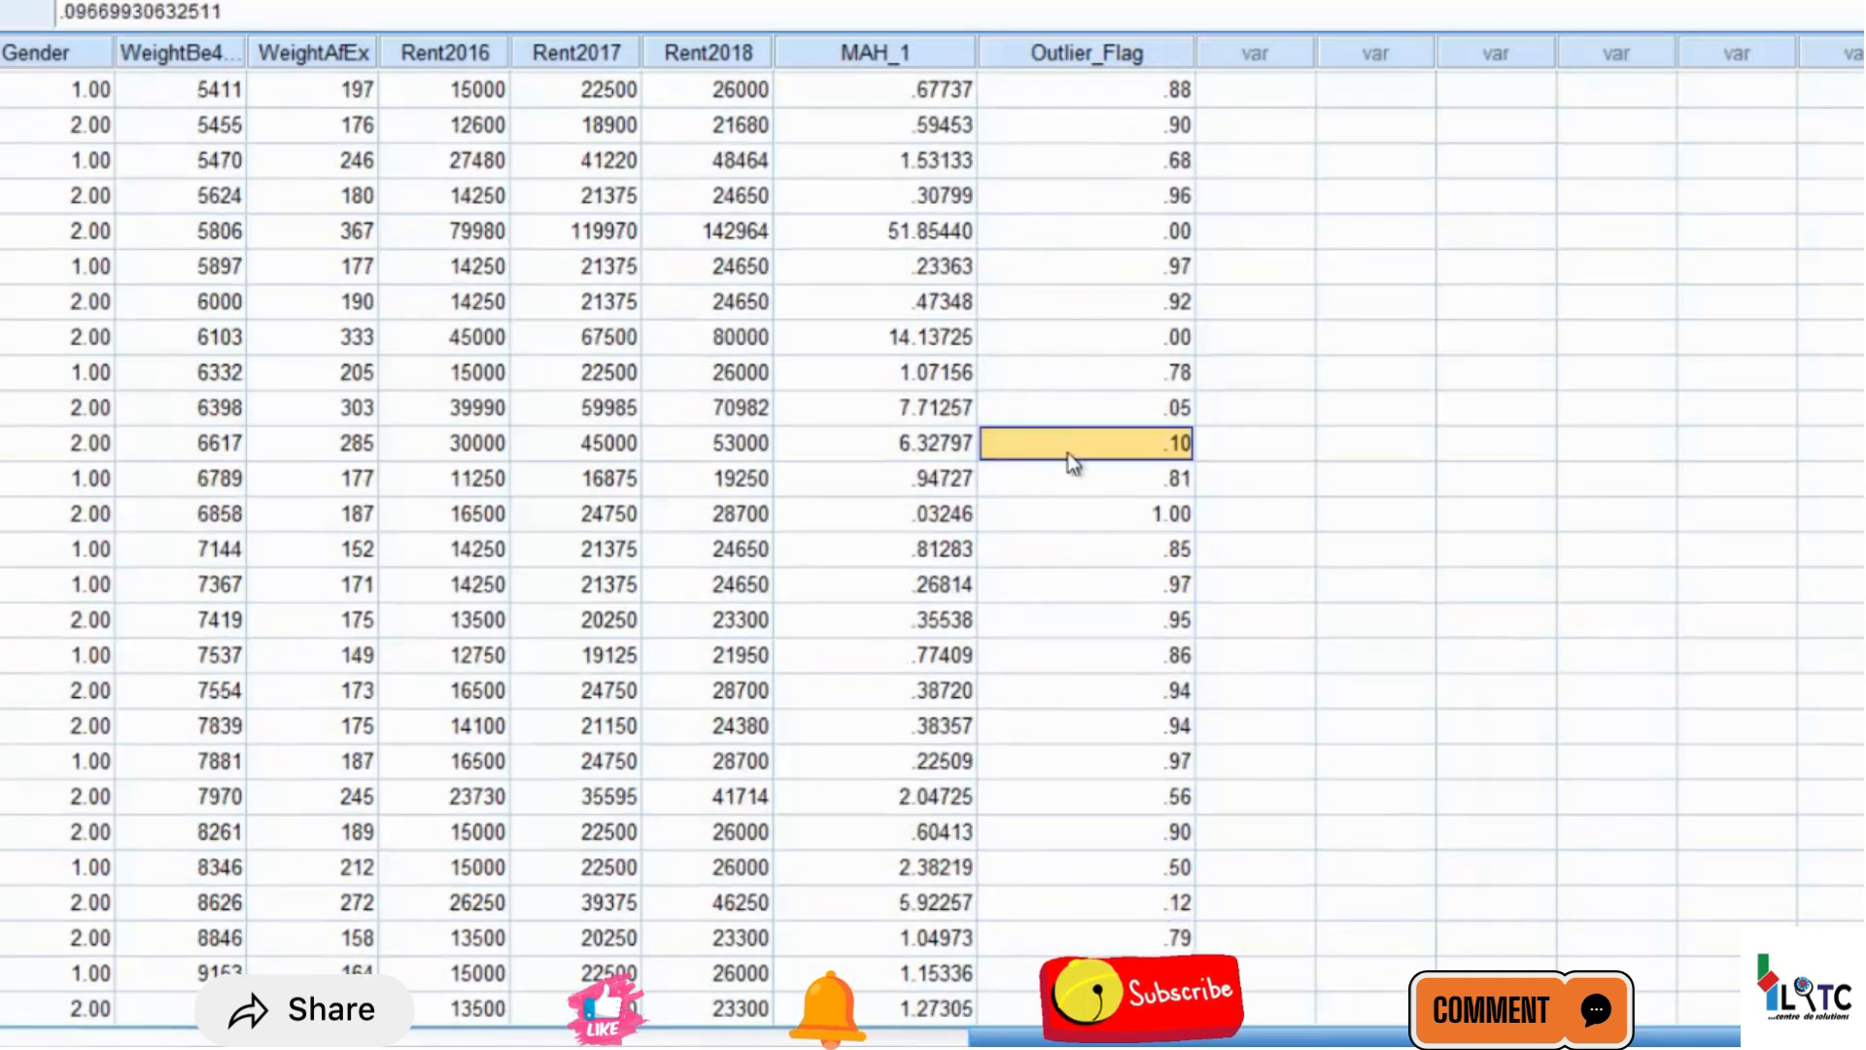
Inspect the full-precision Outlier_Flag value of the case with ID 30 and look across that case's other variables
double_click(1067, 517)
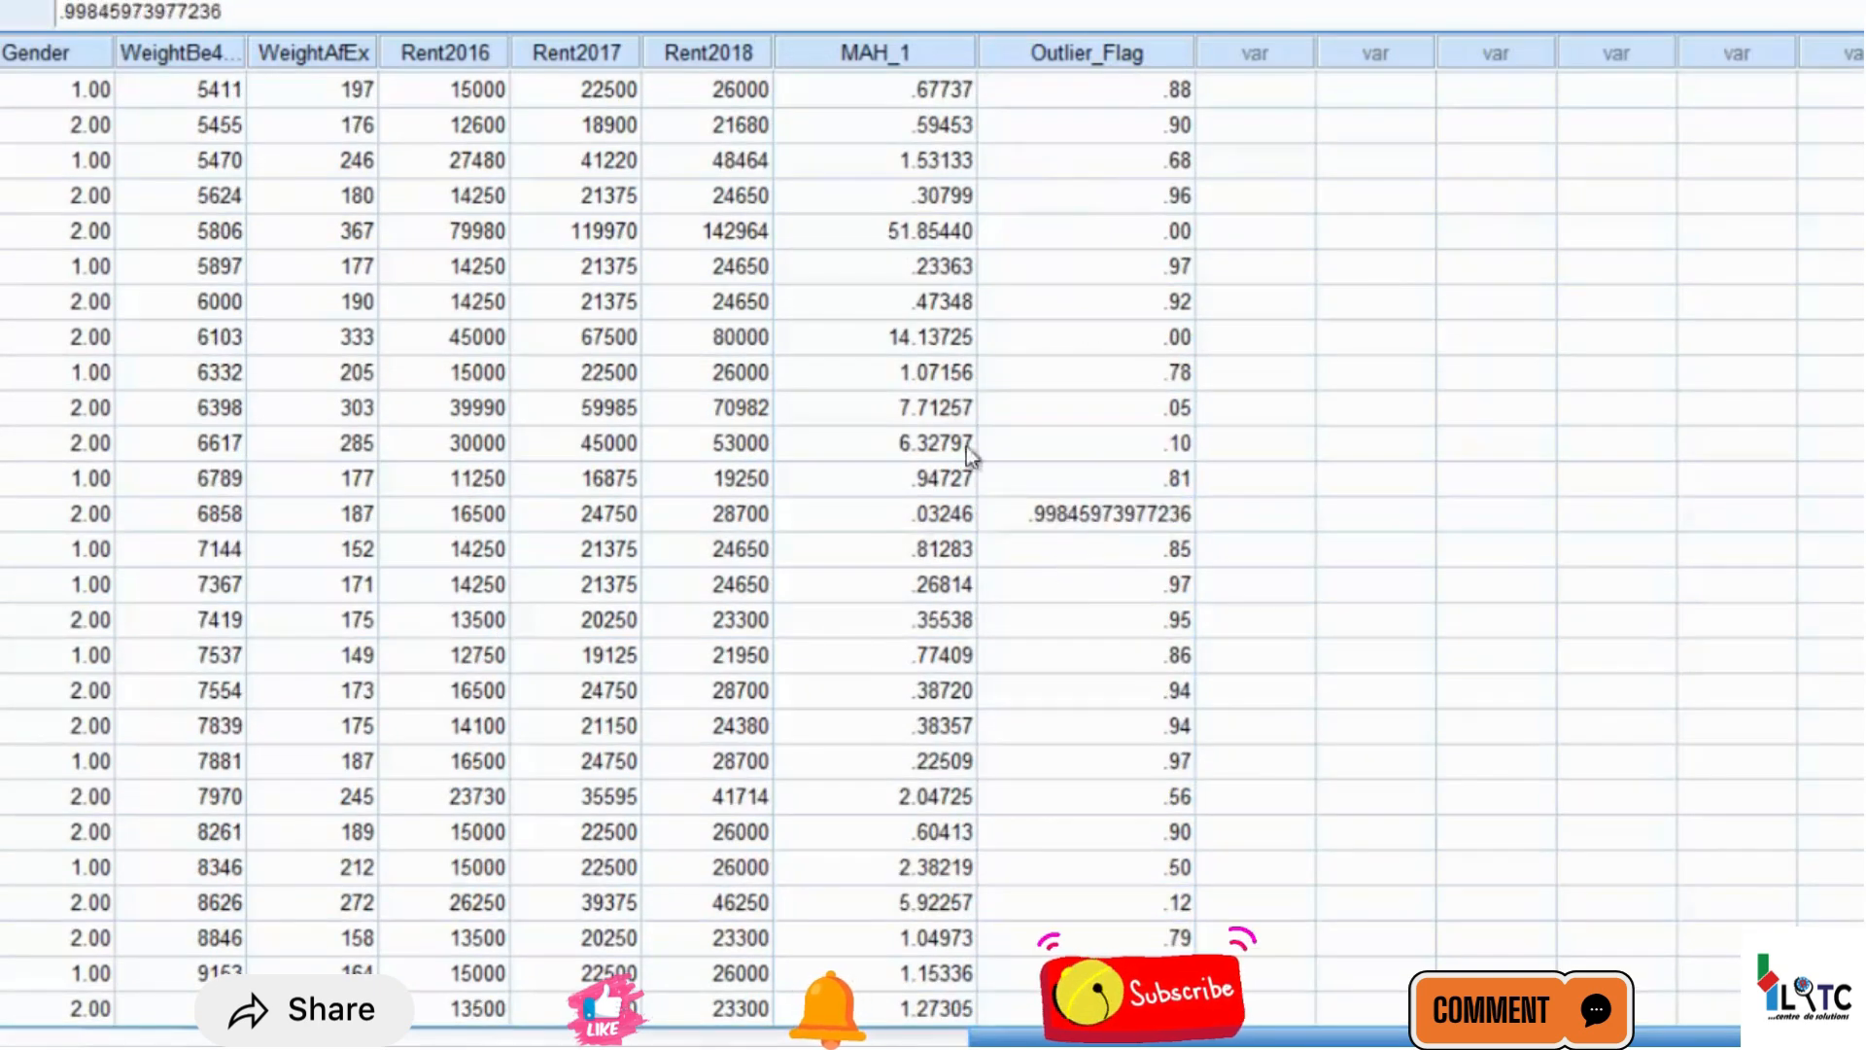
key(Down)
key(Down)
key(Down)
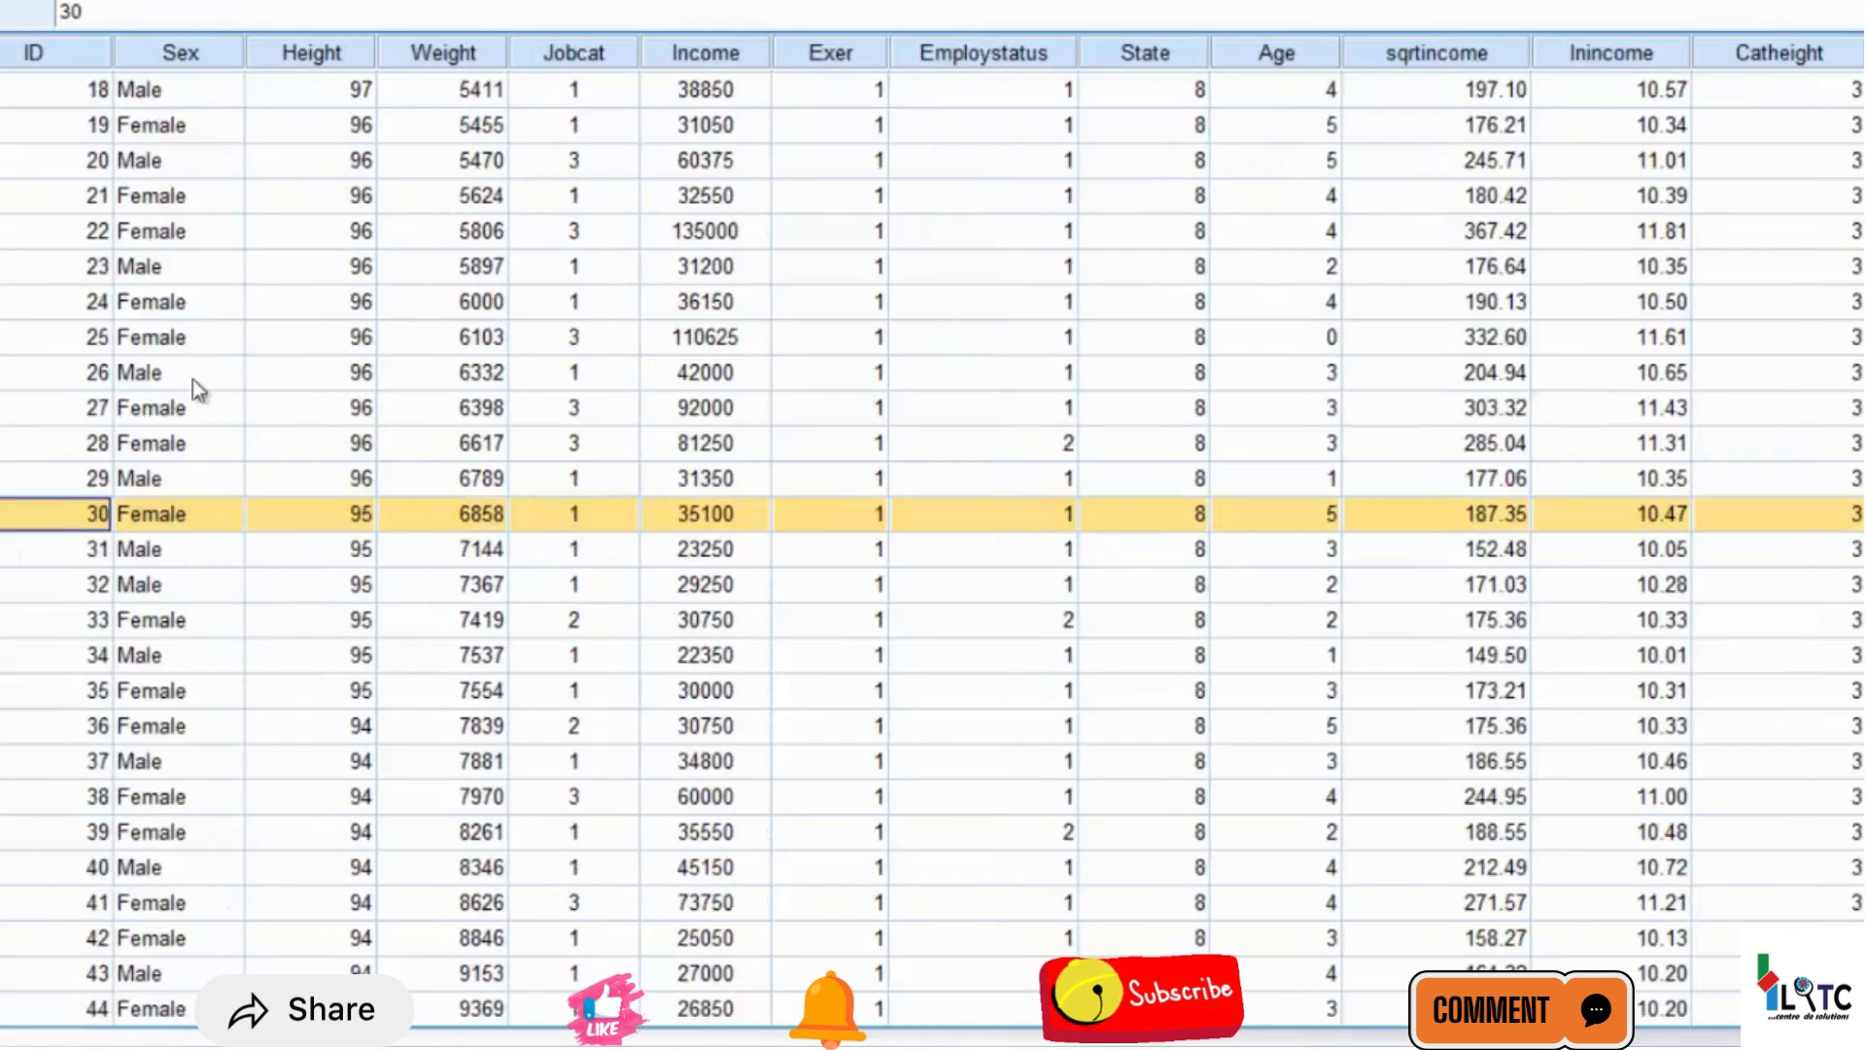
key(Right)
key(Right)
key(Right)
key(Right)
key(Right)
key(Right)
key(Right)
key(Right)
key(Right)
key(Right)
key(Right)
key(Right)
key(Right)
key(Right)
key(Right)
key(Right)
key(Right)
key(Right)
key(Right)
key(Right)
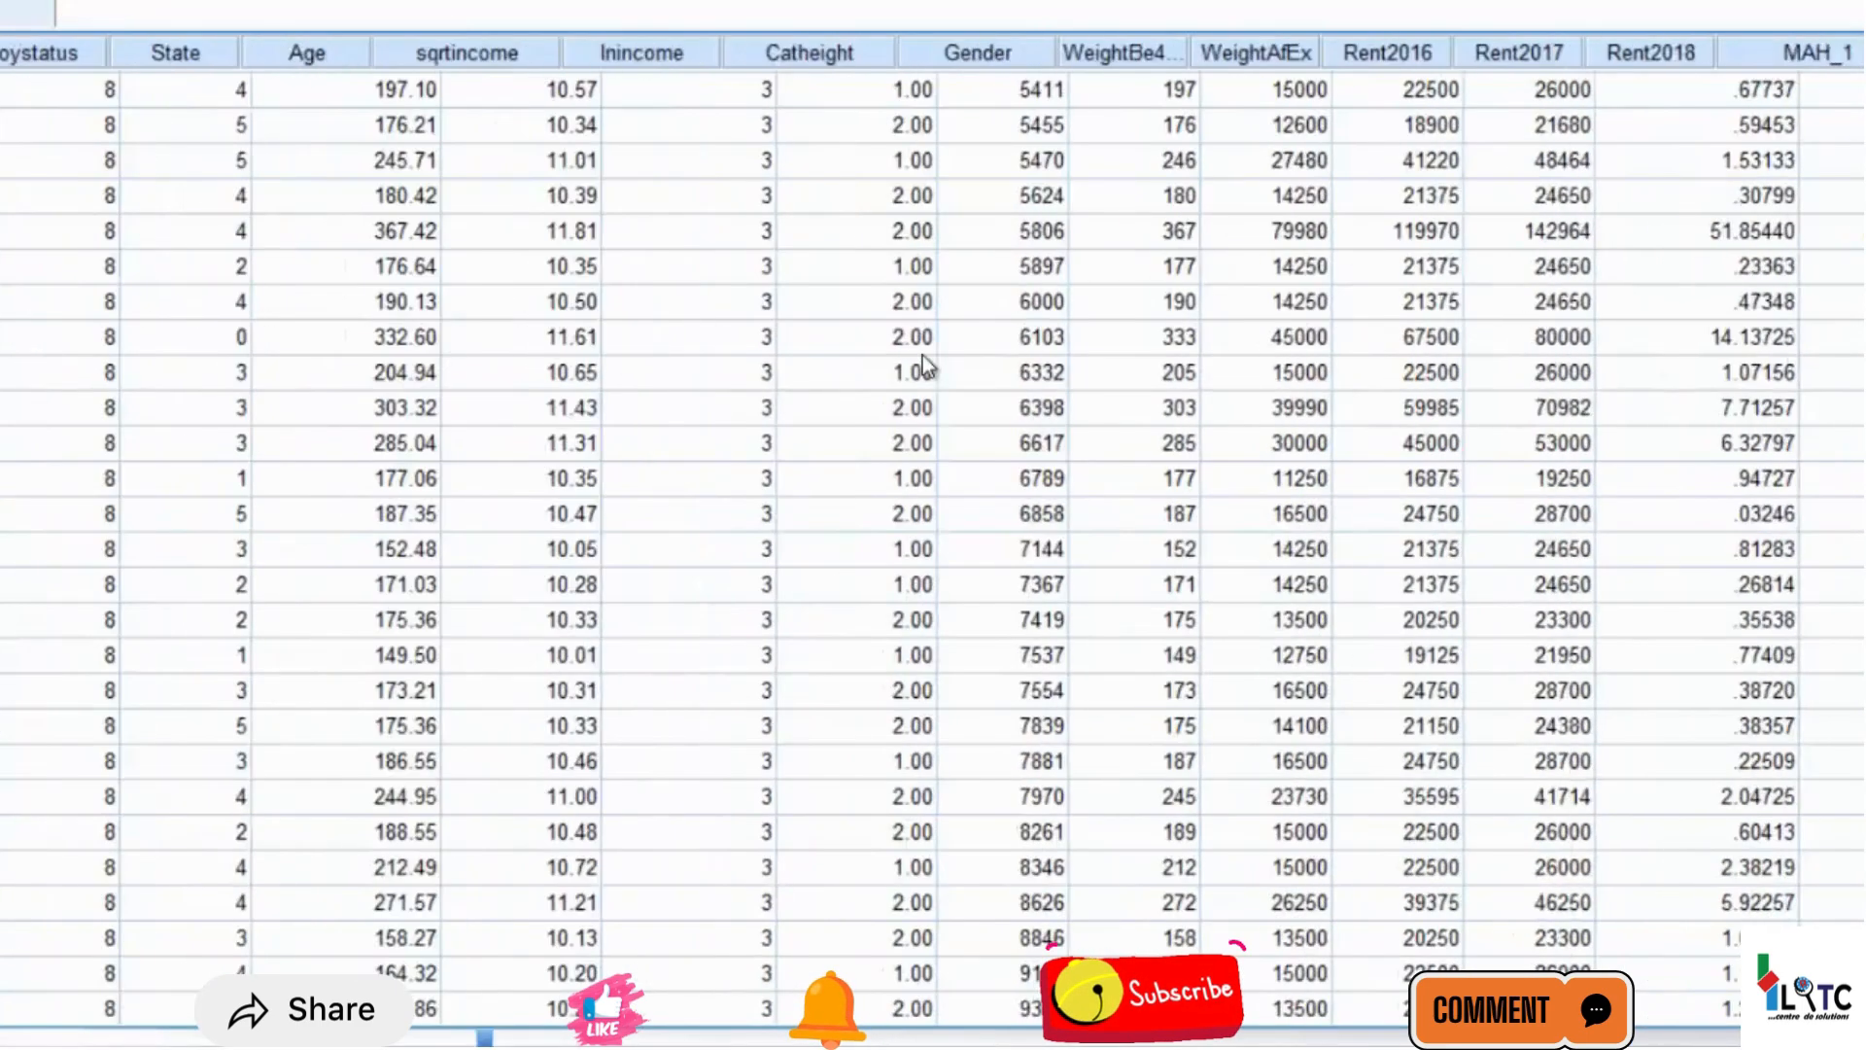
key(Right)
Examine the Outlier_Flag values down to the dataset's last case and back up through the earlier cases
key(Down)
key(Down)
key(Down)
key(Down)
key(Down)
key(Down)
key(Down)
key(Down)
key(Down)
key(Down)
key(Down)
key(Down)
key(Down)
key(Down)
key(Down)
key(Down)
key(Down)
key(Down)
key(Down)
key(Down)
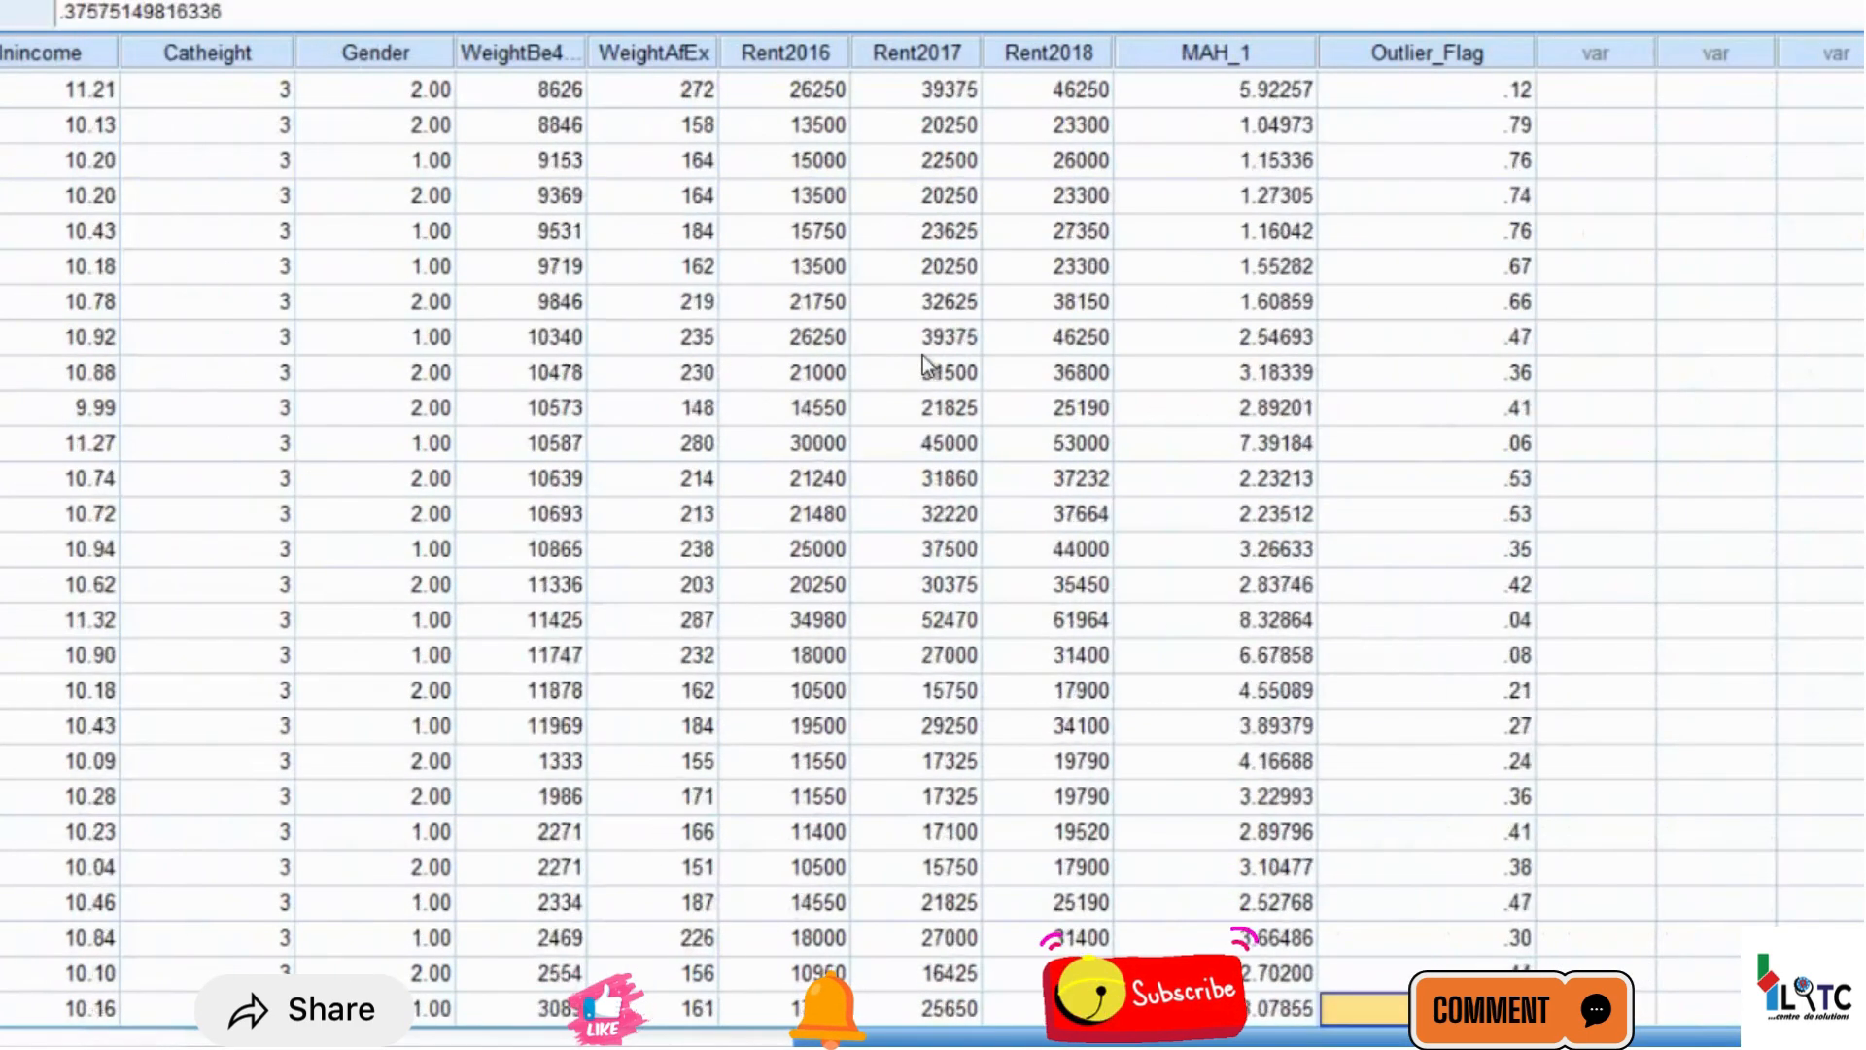
key(Down)
key(Down)
key(Down)
key(Down)
key(Down)
key(Down)
key(Down)
key(Down)
key(Down)
key(Down)
key(Down)
key(Down)
key(Down)
key(Down)
key(Down)
key(Down)
key(Down)
key(Down)
key(Down)
key(Down)
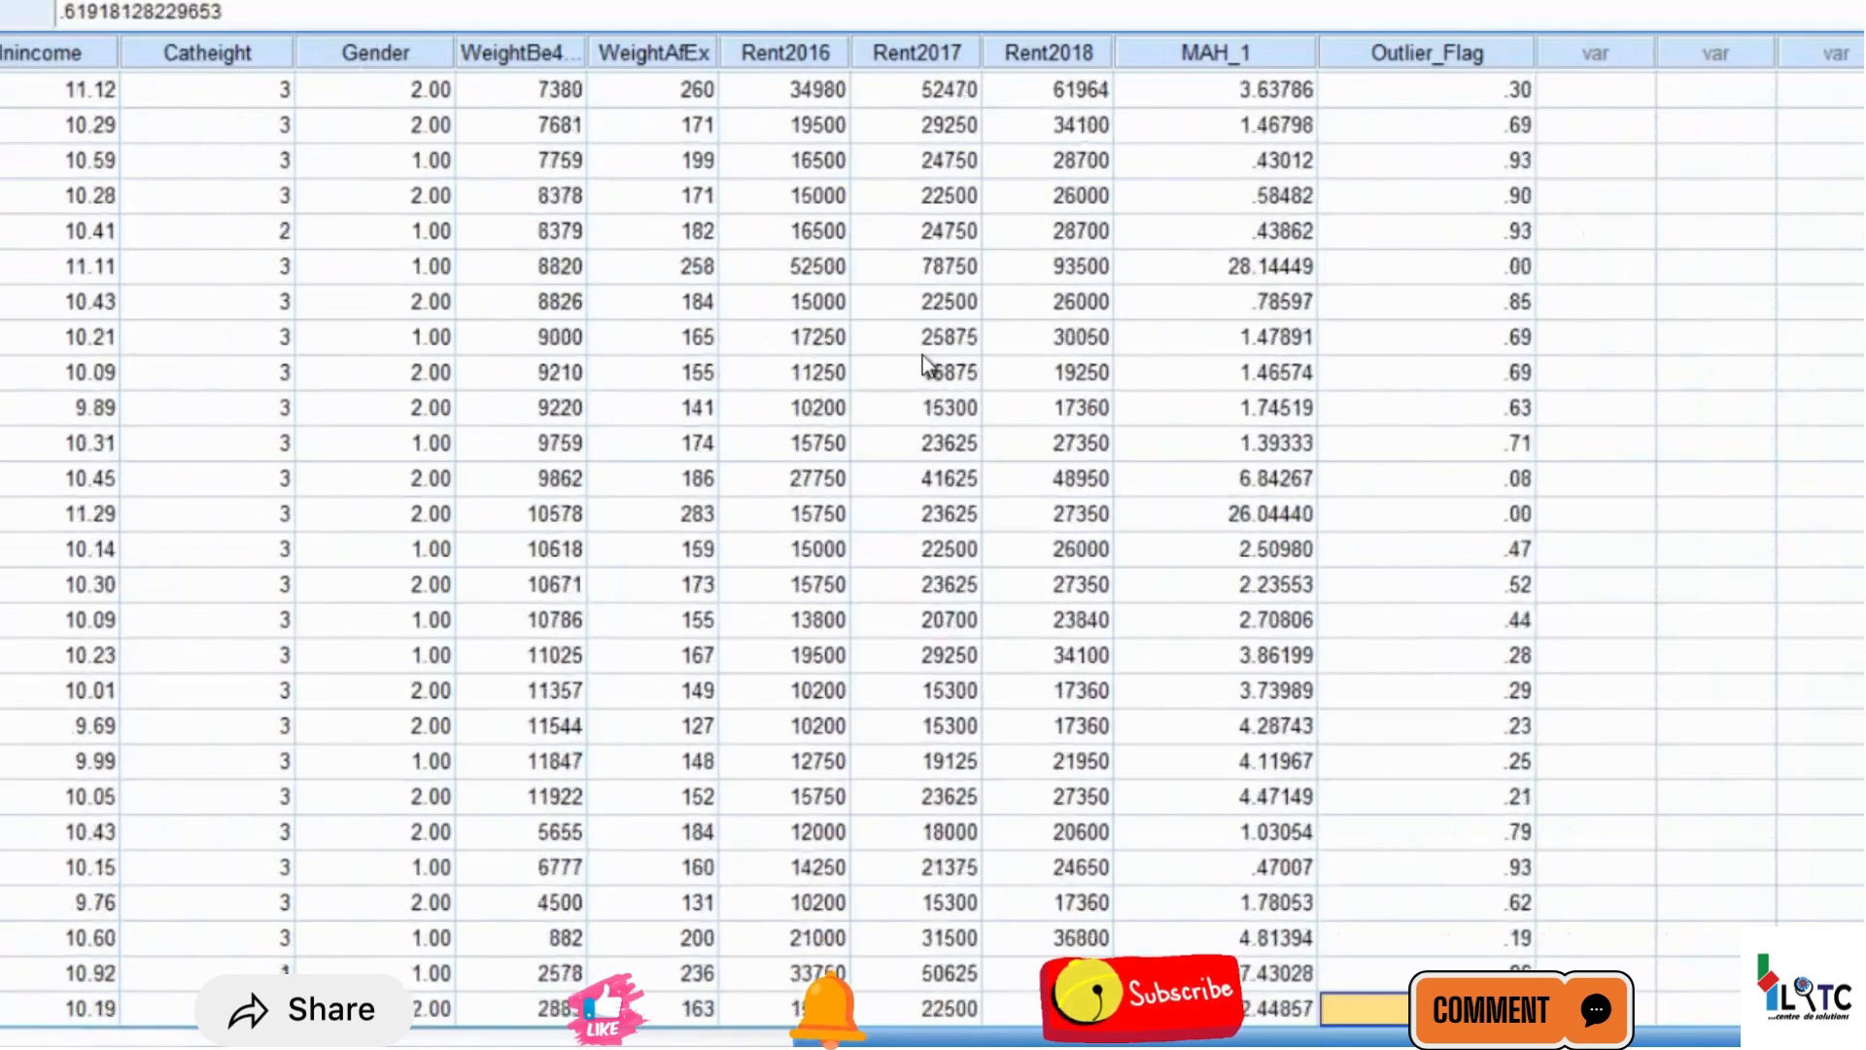
key(Down)
key(Down)
key(Down)
key(Down)
key(Down)
key(Down)
key(Down)
key(Down)
key(Down)
key(Down)
key(Down)
key(Down)
key(Down)
key(Down)
key(Down)
key(Down)
key(Down)
key(Down)
key(Down)
key(Down)
key(Up)
key(Up)
key(Up)
key(Up)
key(Up)
key(Up)
key(Up)
key(Up)
key(Up)
key(Up)
key(Up)
key(Up)
key(Up)
key(Up)
key(Up)
key(Up)
key(Up)
key(Up)
key(Up)
key(Up)
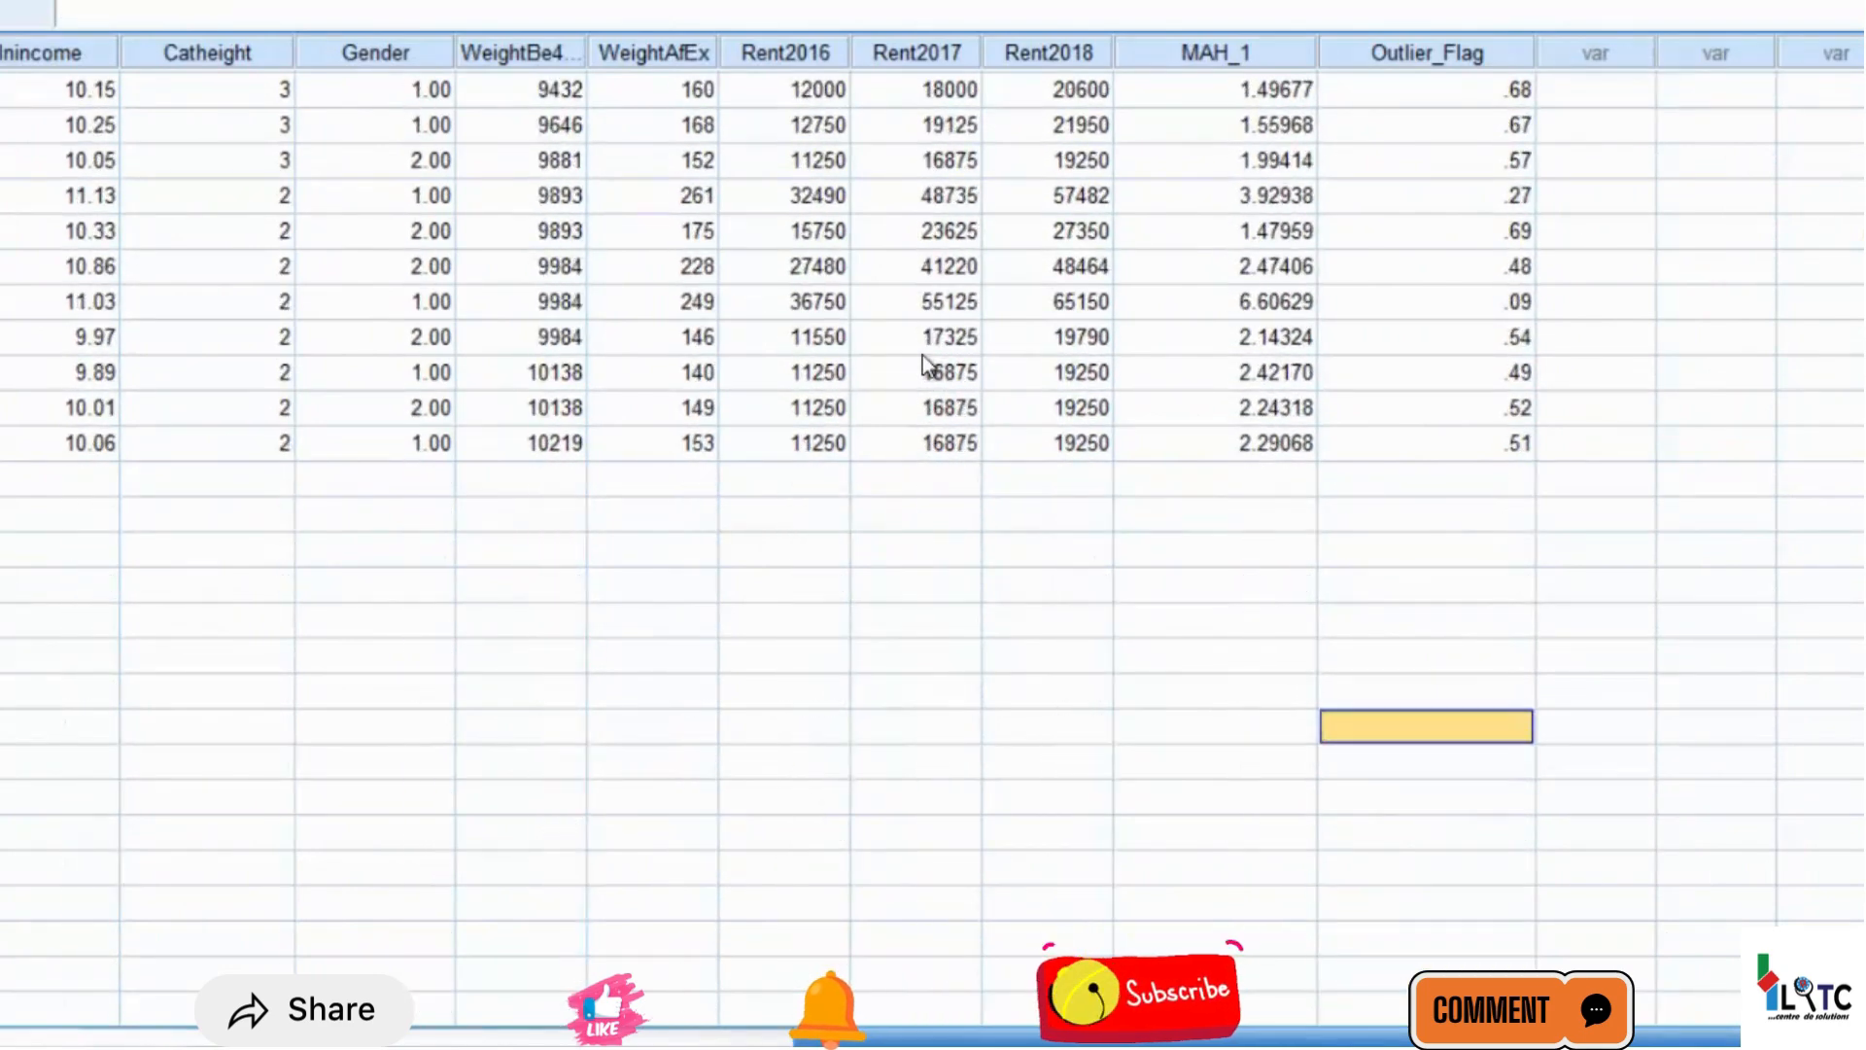
key(Up)
key(Up)
key(Up)
key(Up)
key(Up)
key(Up)
key(Up)
key(Up)
key(Up)
key(Up)
key(Up)
key(Up)
key(Up)
key(Up)
key(Up)
key(Up)
key(Up)
key(Up)
key(Up)
key(Up)
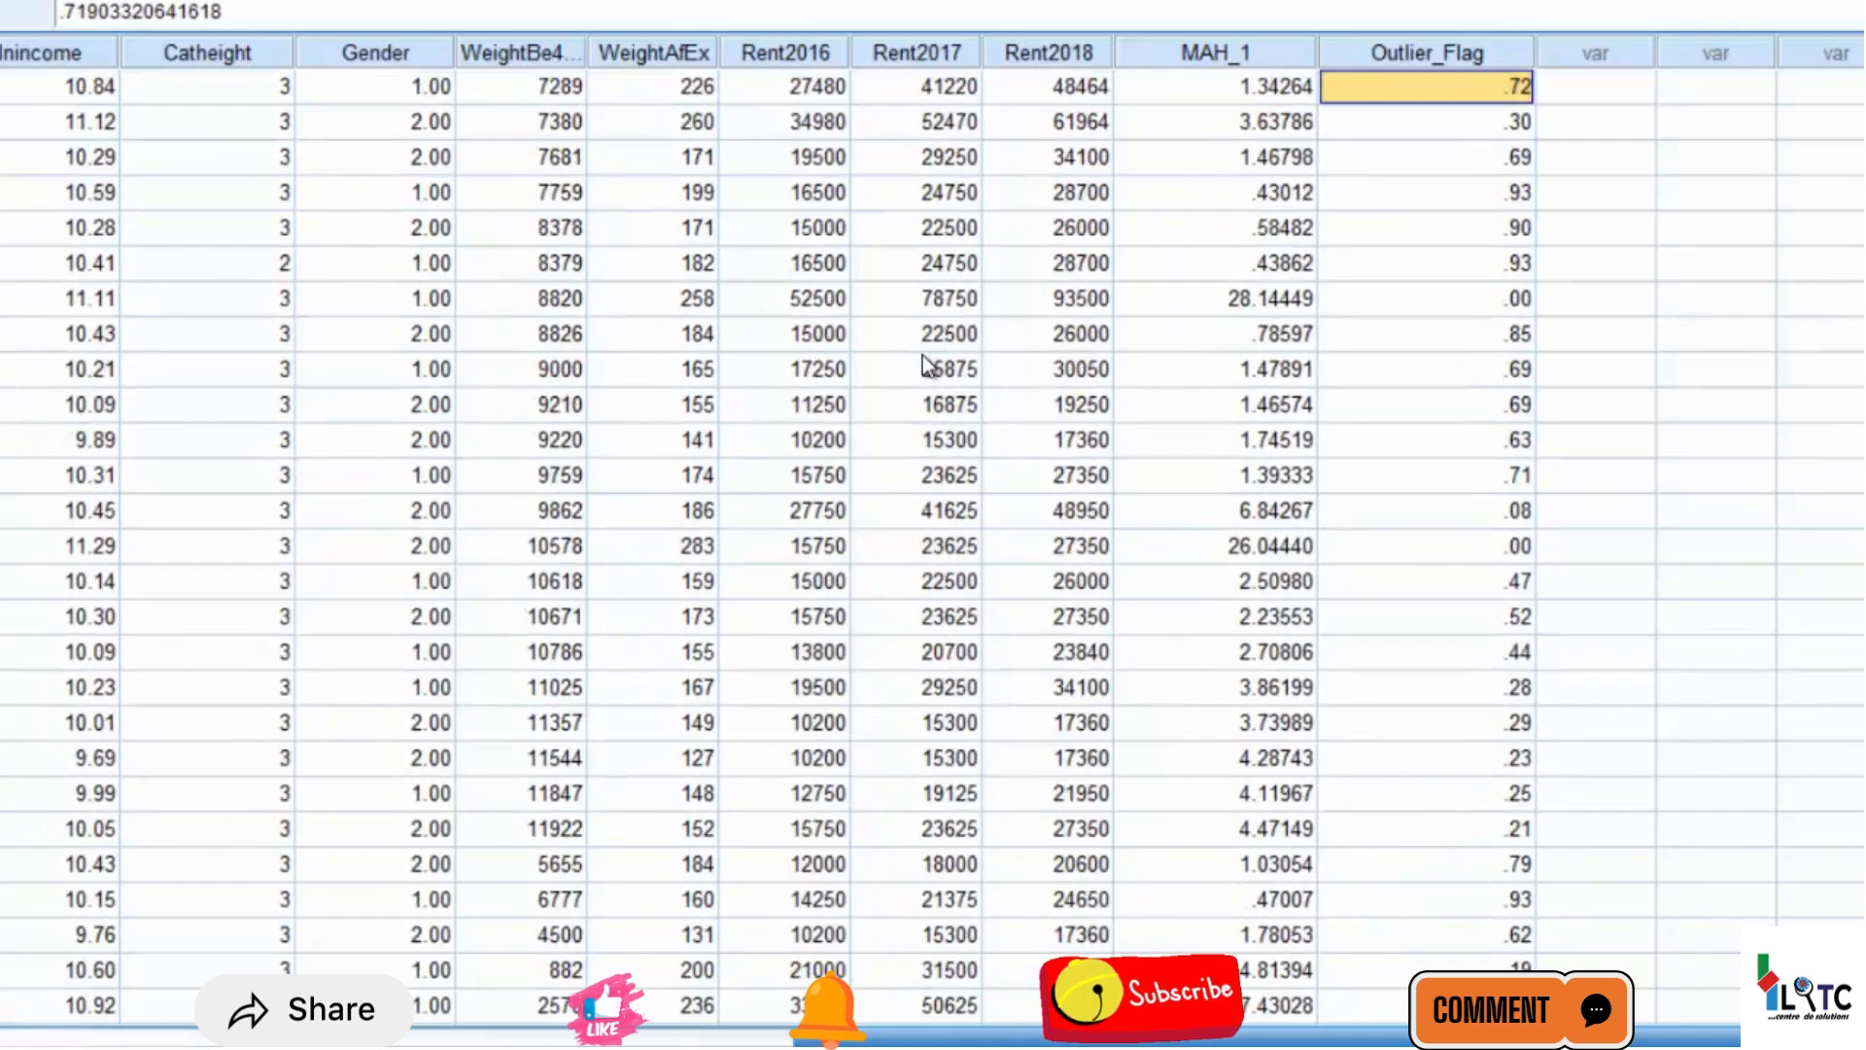
key(Up)
key(Up)
key(Up)
key(Up)
key(Up)
key(Up)
key(Up)
key(Up)
key(Up)
key(Up)
key(Up)
key(Up)
key(Up)
key(Up)
key(Up)
key(Up)
key(Up)
key(Up)
key(Up)
key(Up)
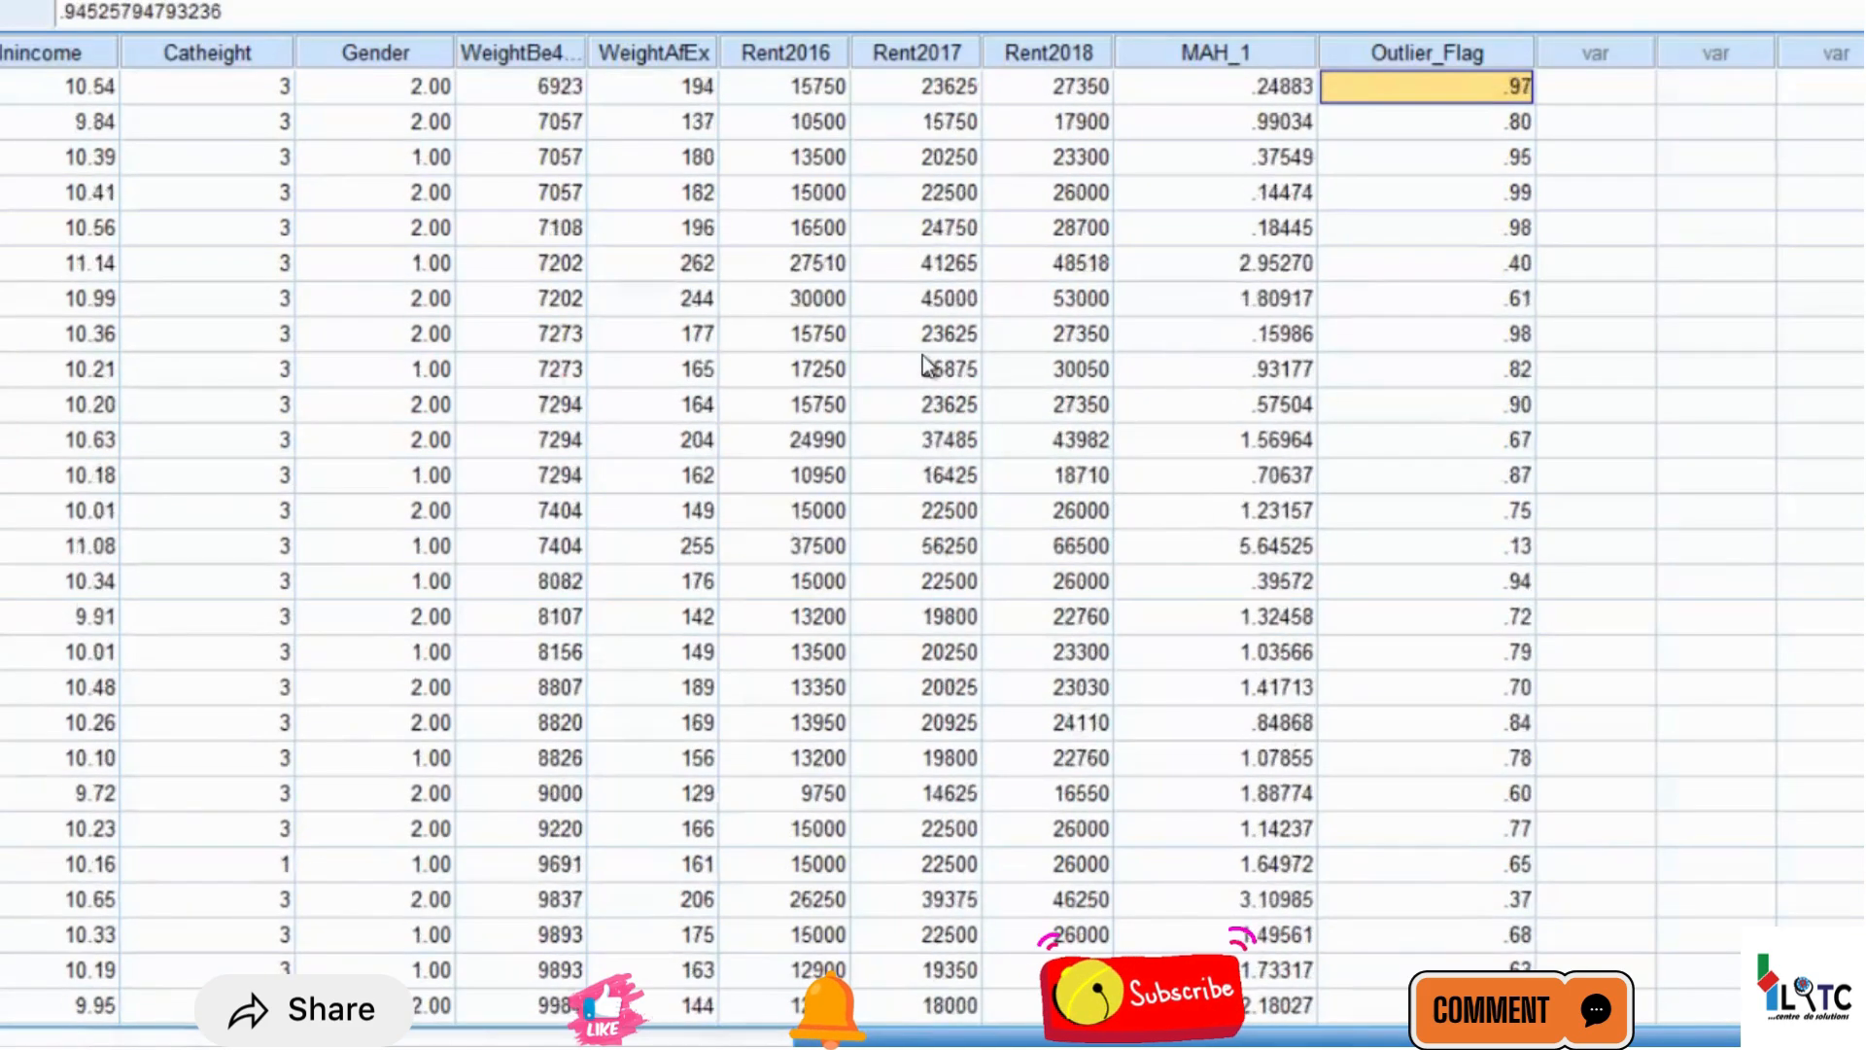
Return to the earlier cases and inspect the full-precision Outlier_Flag value of the case with ID 30
key(Up)
key(Up)
key(Up)
key(Up)
key(Up)
key(Up)
key(Up)
key(Up)
key(Up)
key(Up)
key(Up)
key(Up)
key(Up)
key(Up)
key(Up)
key(Up)
key(Up)
key(Up)
key(Up)
key(Up)
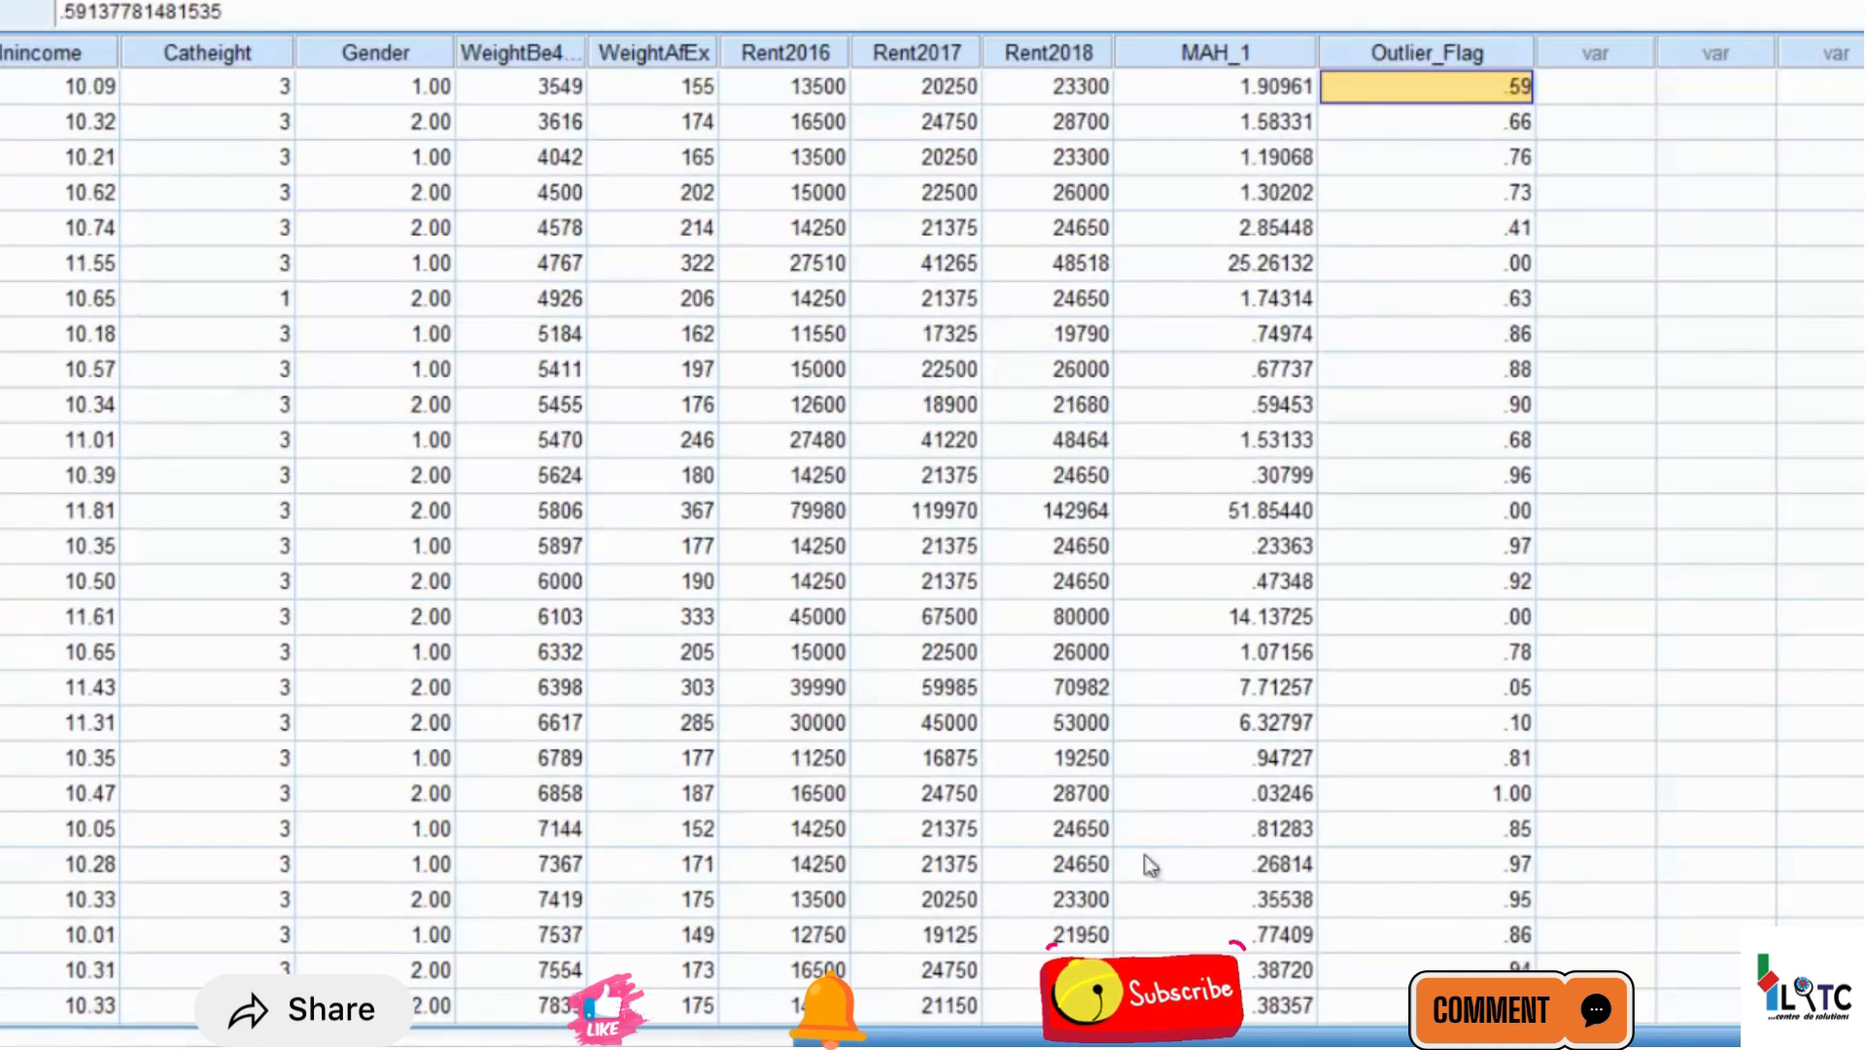
click(1504, 790)
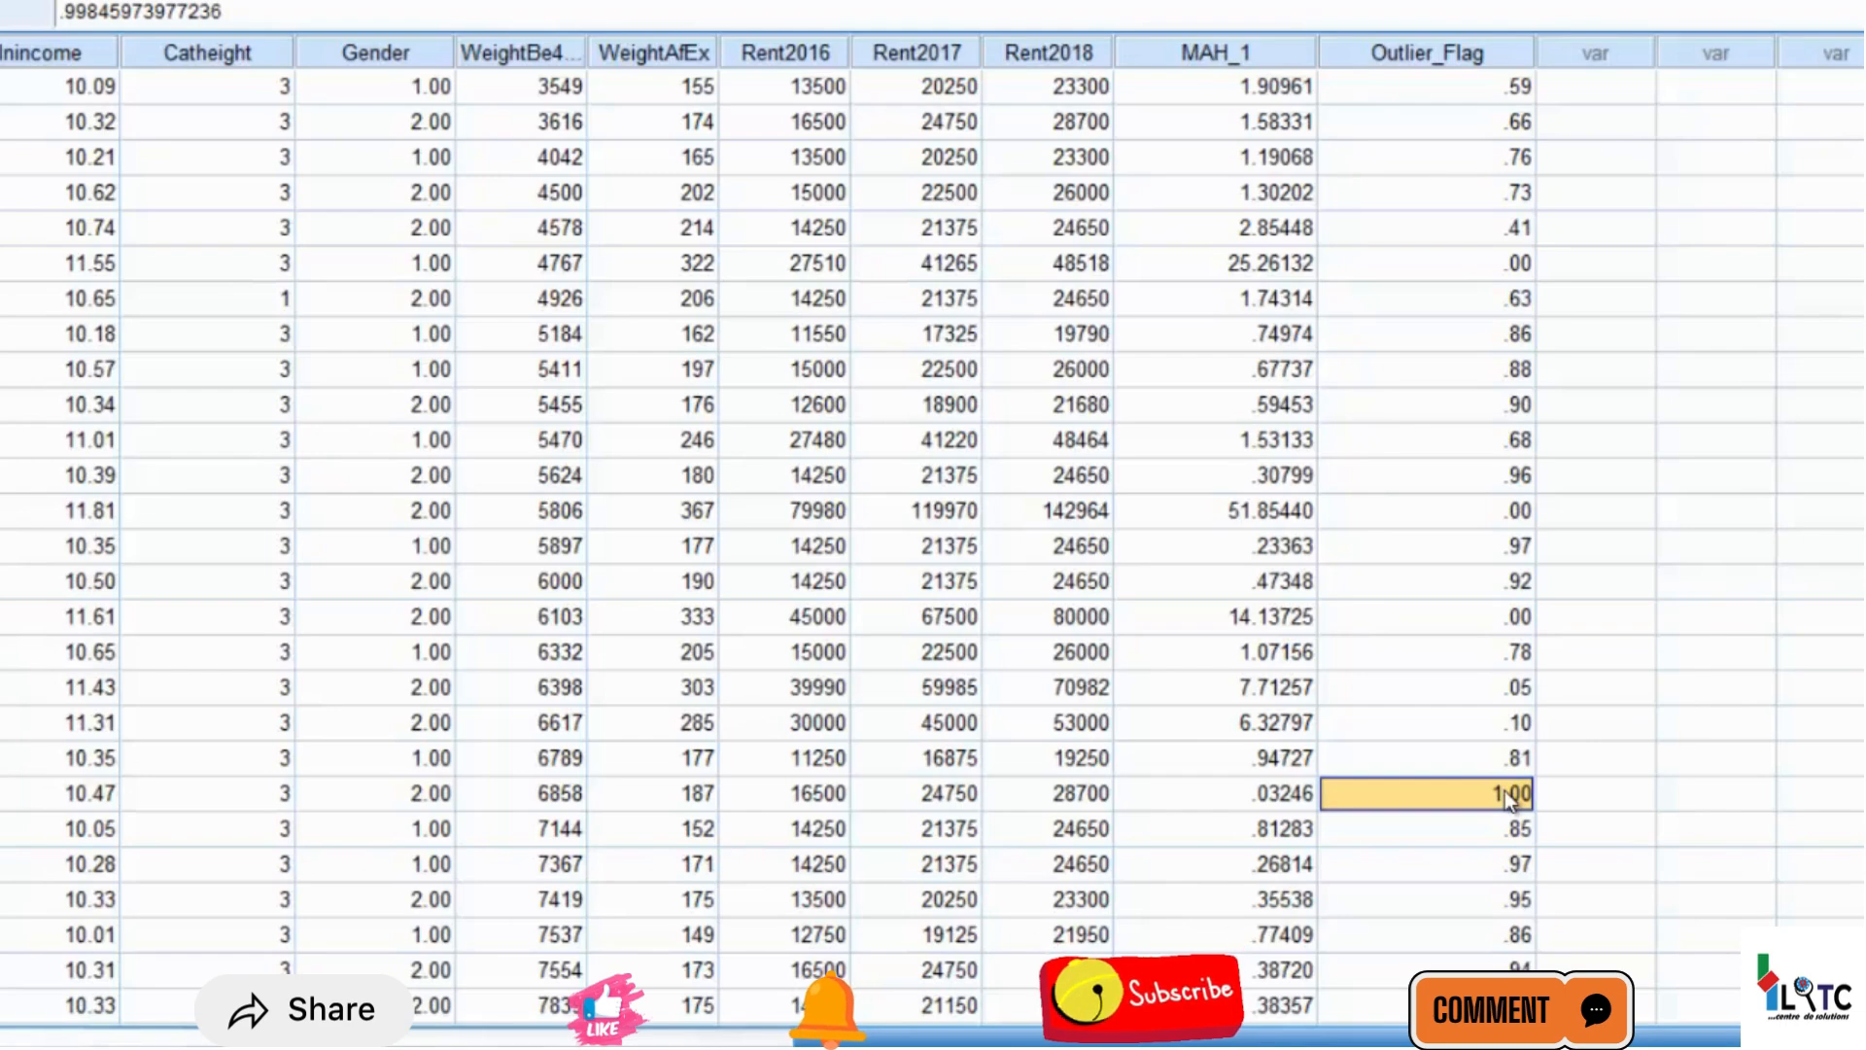
Look across the variables of the case with ID 30, back to its ID, Sex and Height values
key(Left)
key(Left)
key(Left)
key(Left)
key(Left)
key(Left)
key(Left)
key(Left)
key(Left)
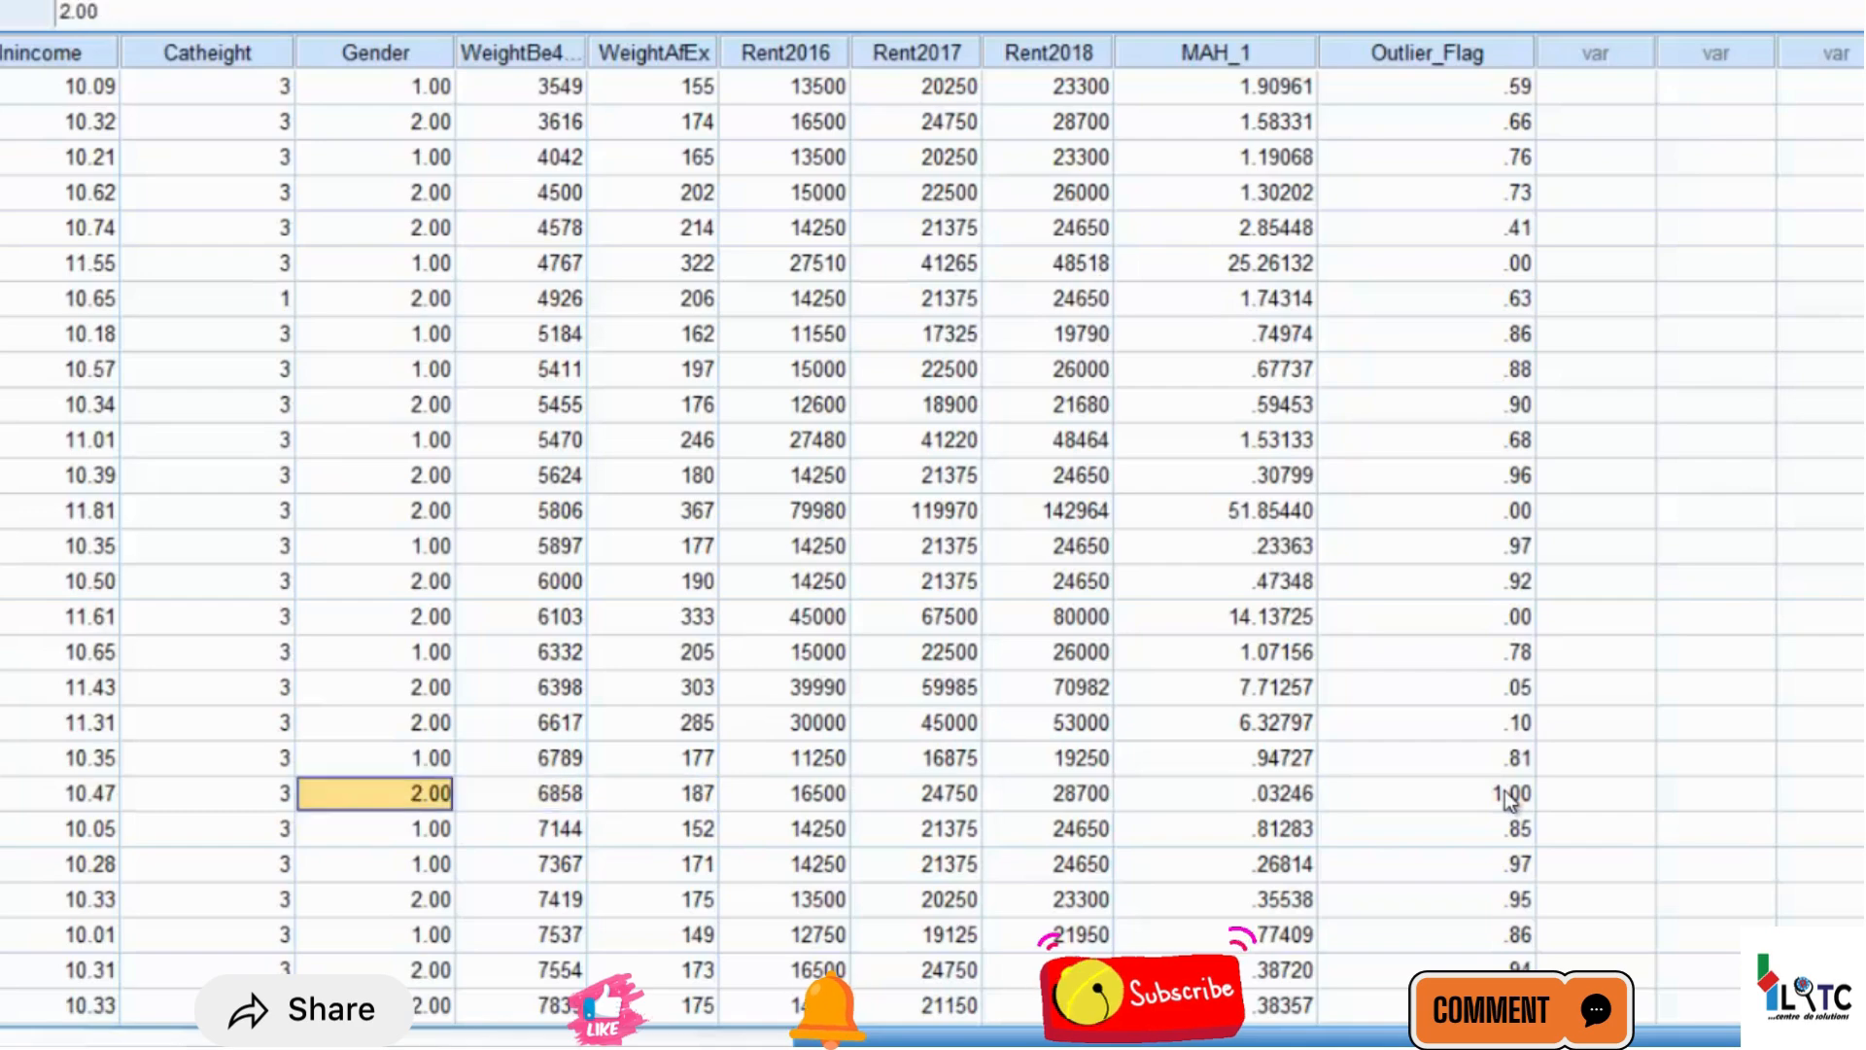
key(Left)
key(Left)
key(Left)
key(Left)
key(Left)
key(Left)
key(Left)
key(Left)
key(Left)
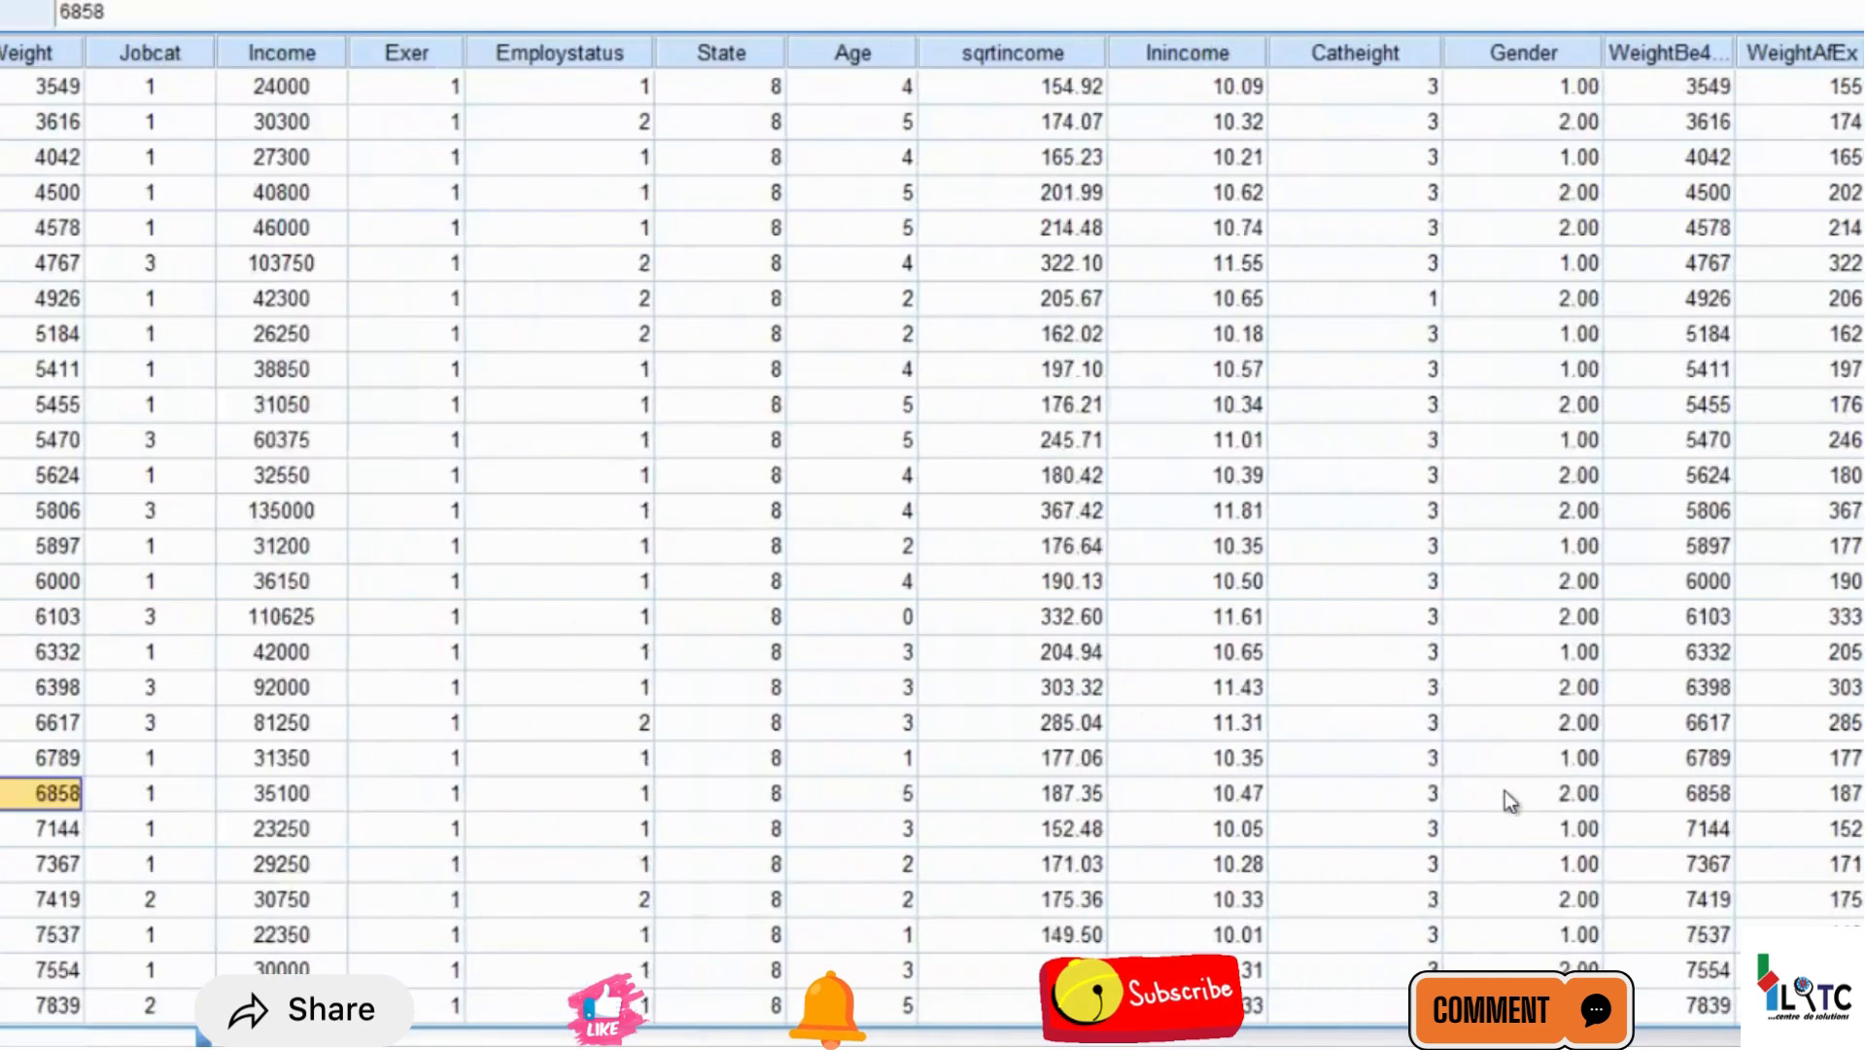
key(Left)
key(Left)
key(Right)
key(Right)
key(Right)
key(Right)
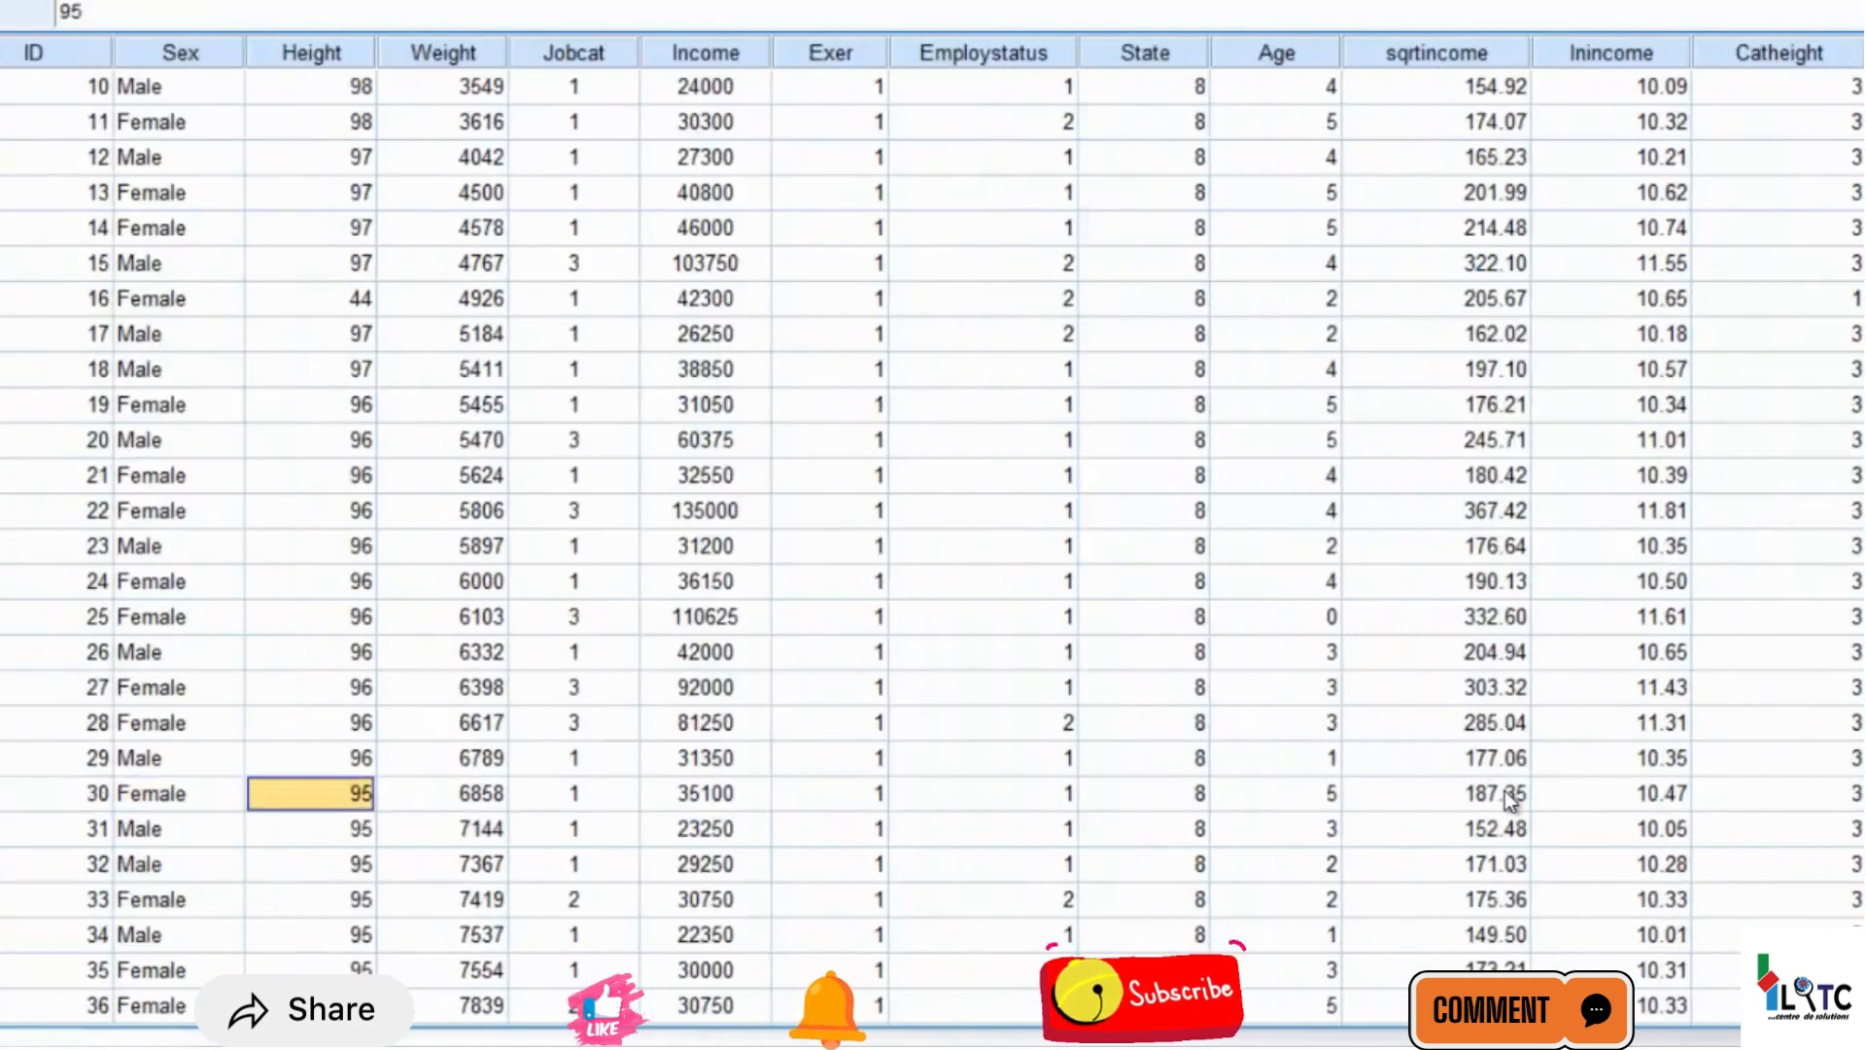
key(Right)
key(Right)
key(Right)
key(Right)
key(Right)
key(Right)
key(Right)
key(Right)
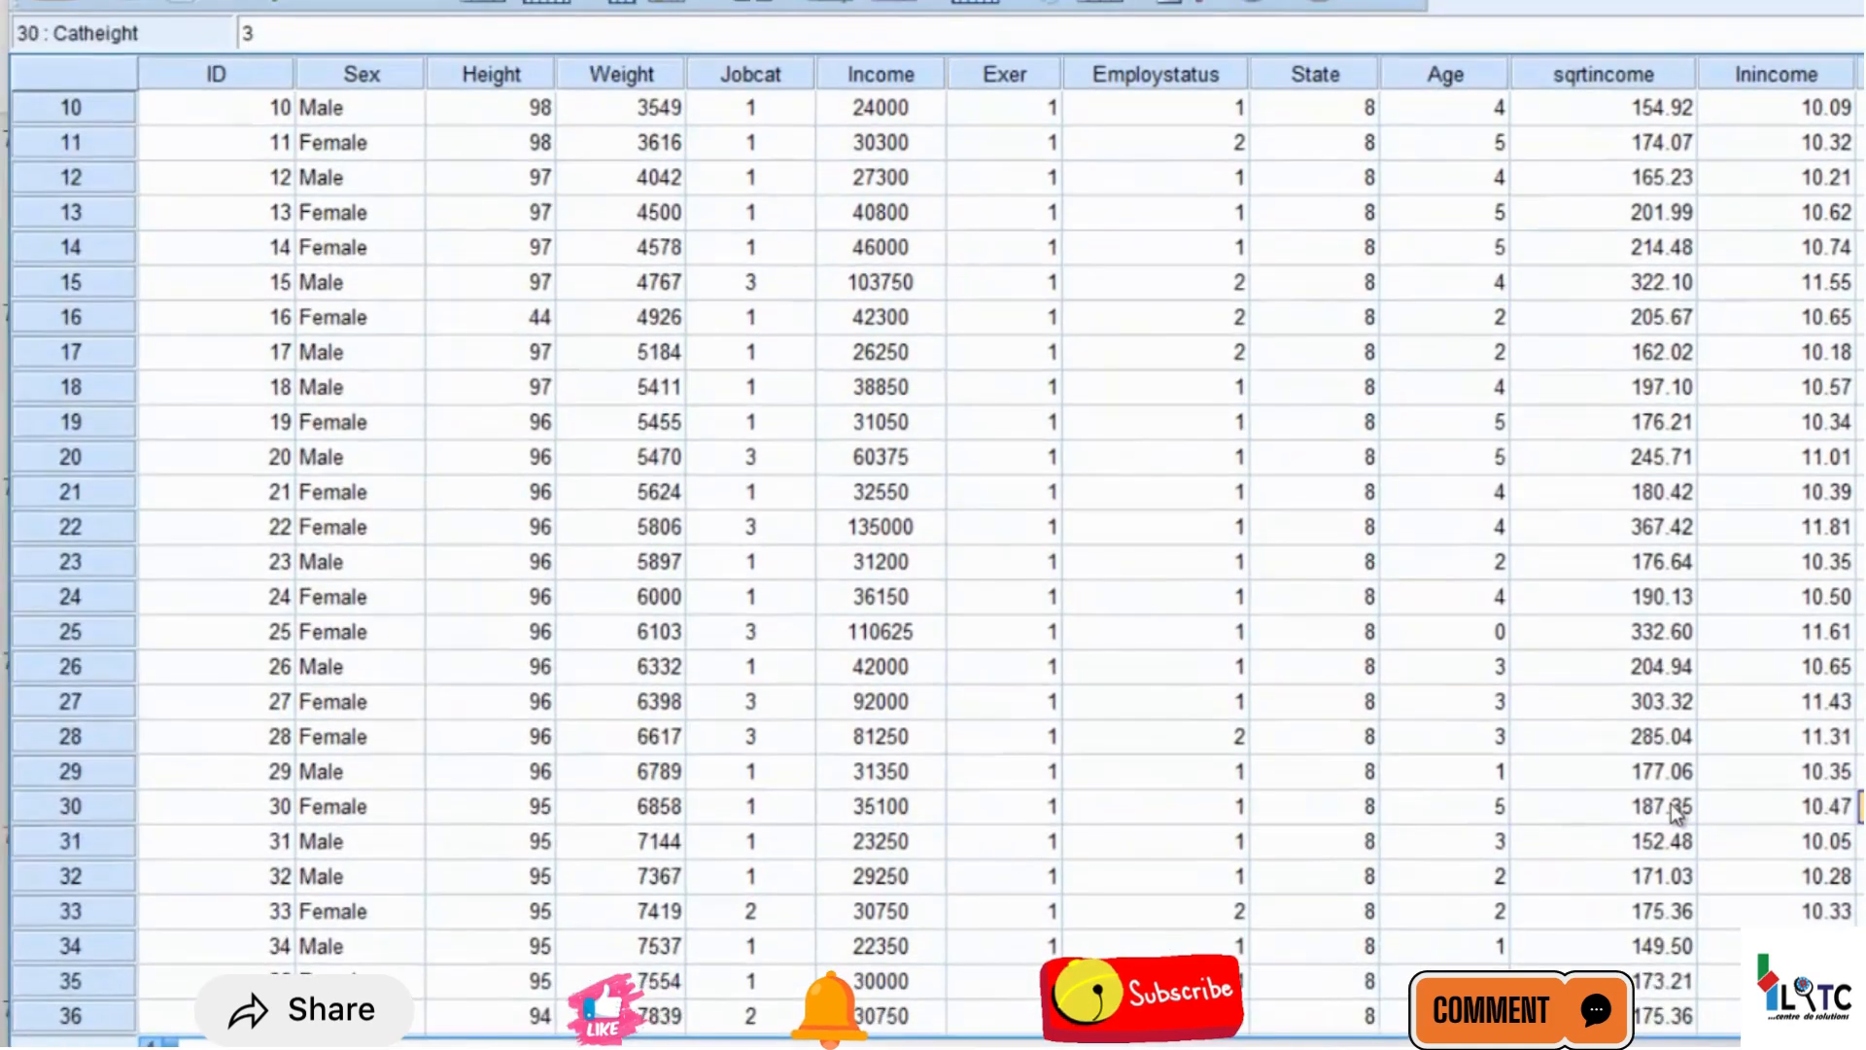
click(70, 807)
right_click(70, 810)
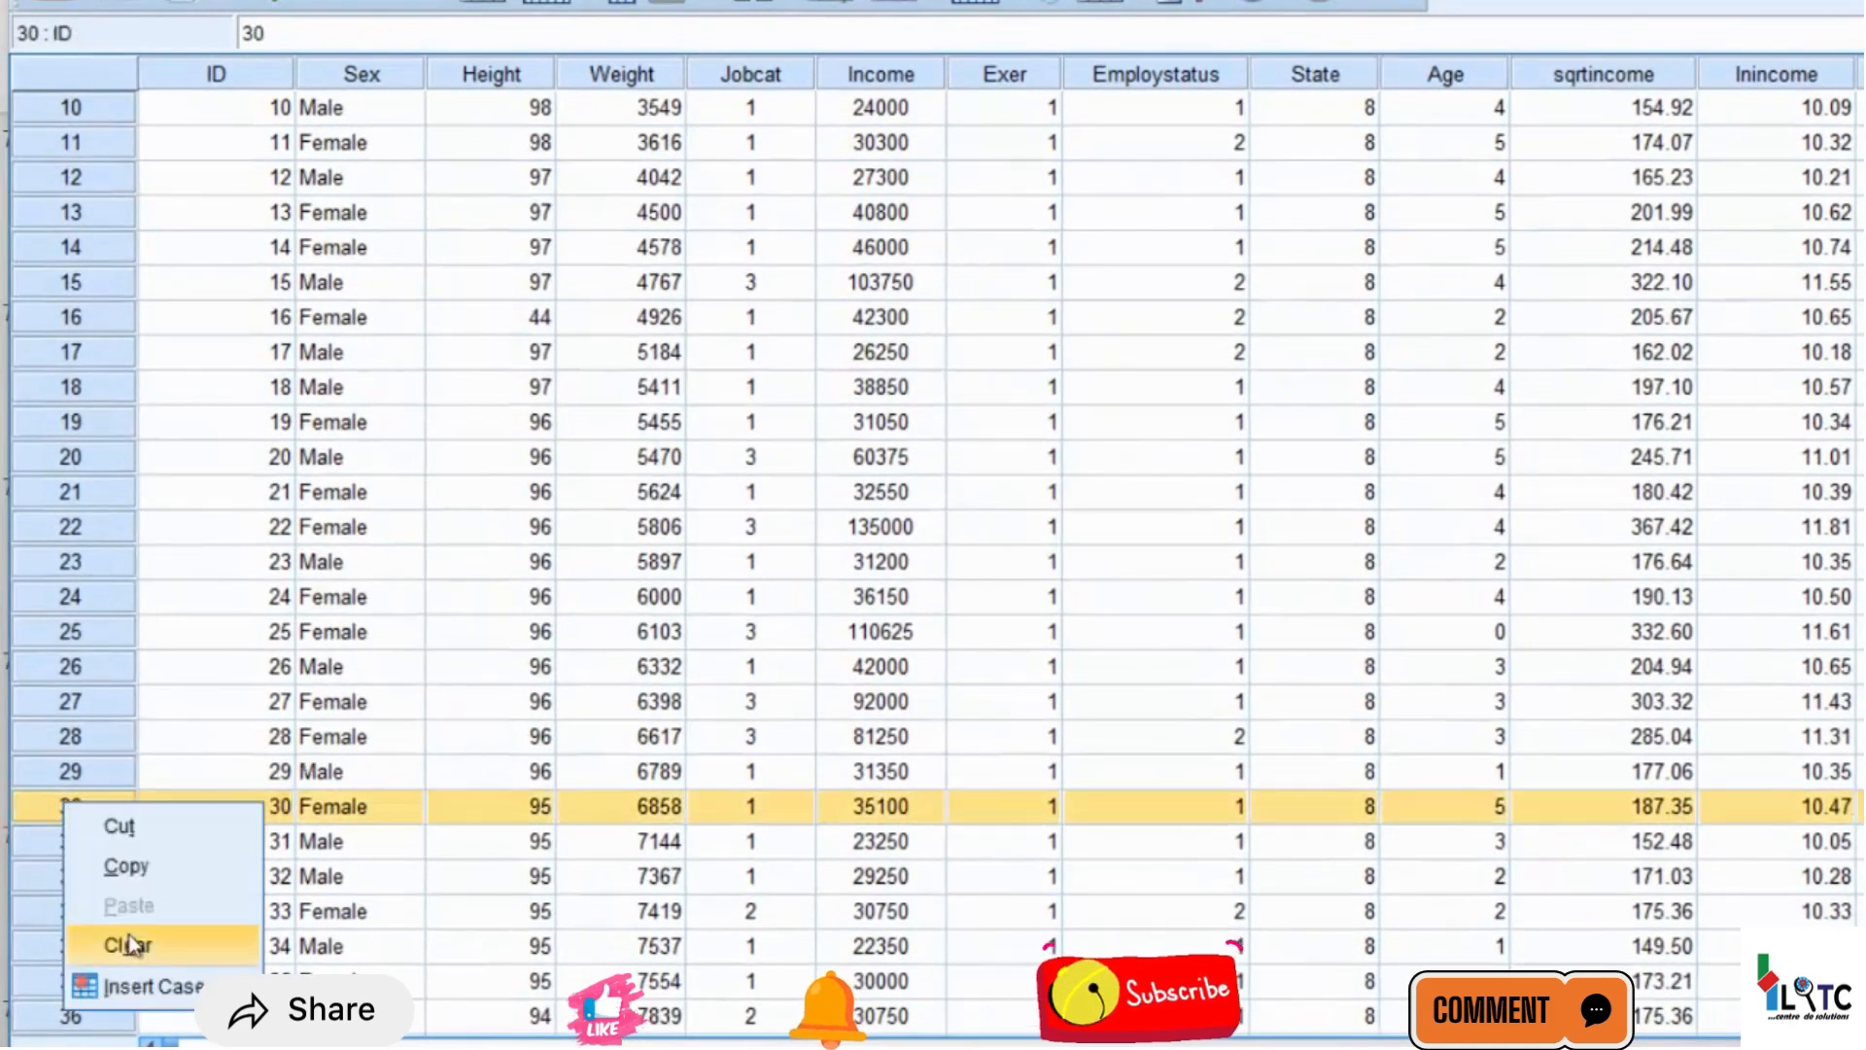
click(329, 799)
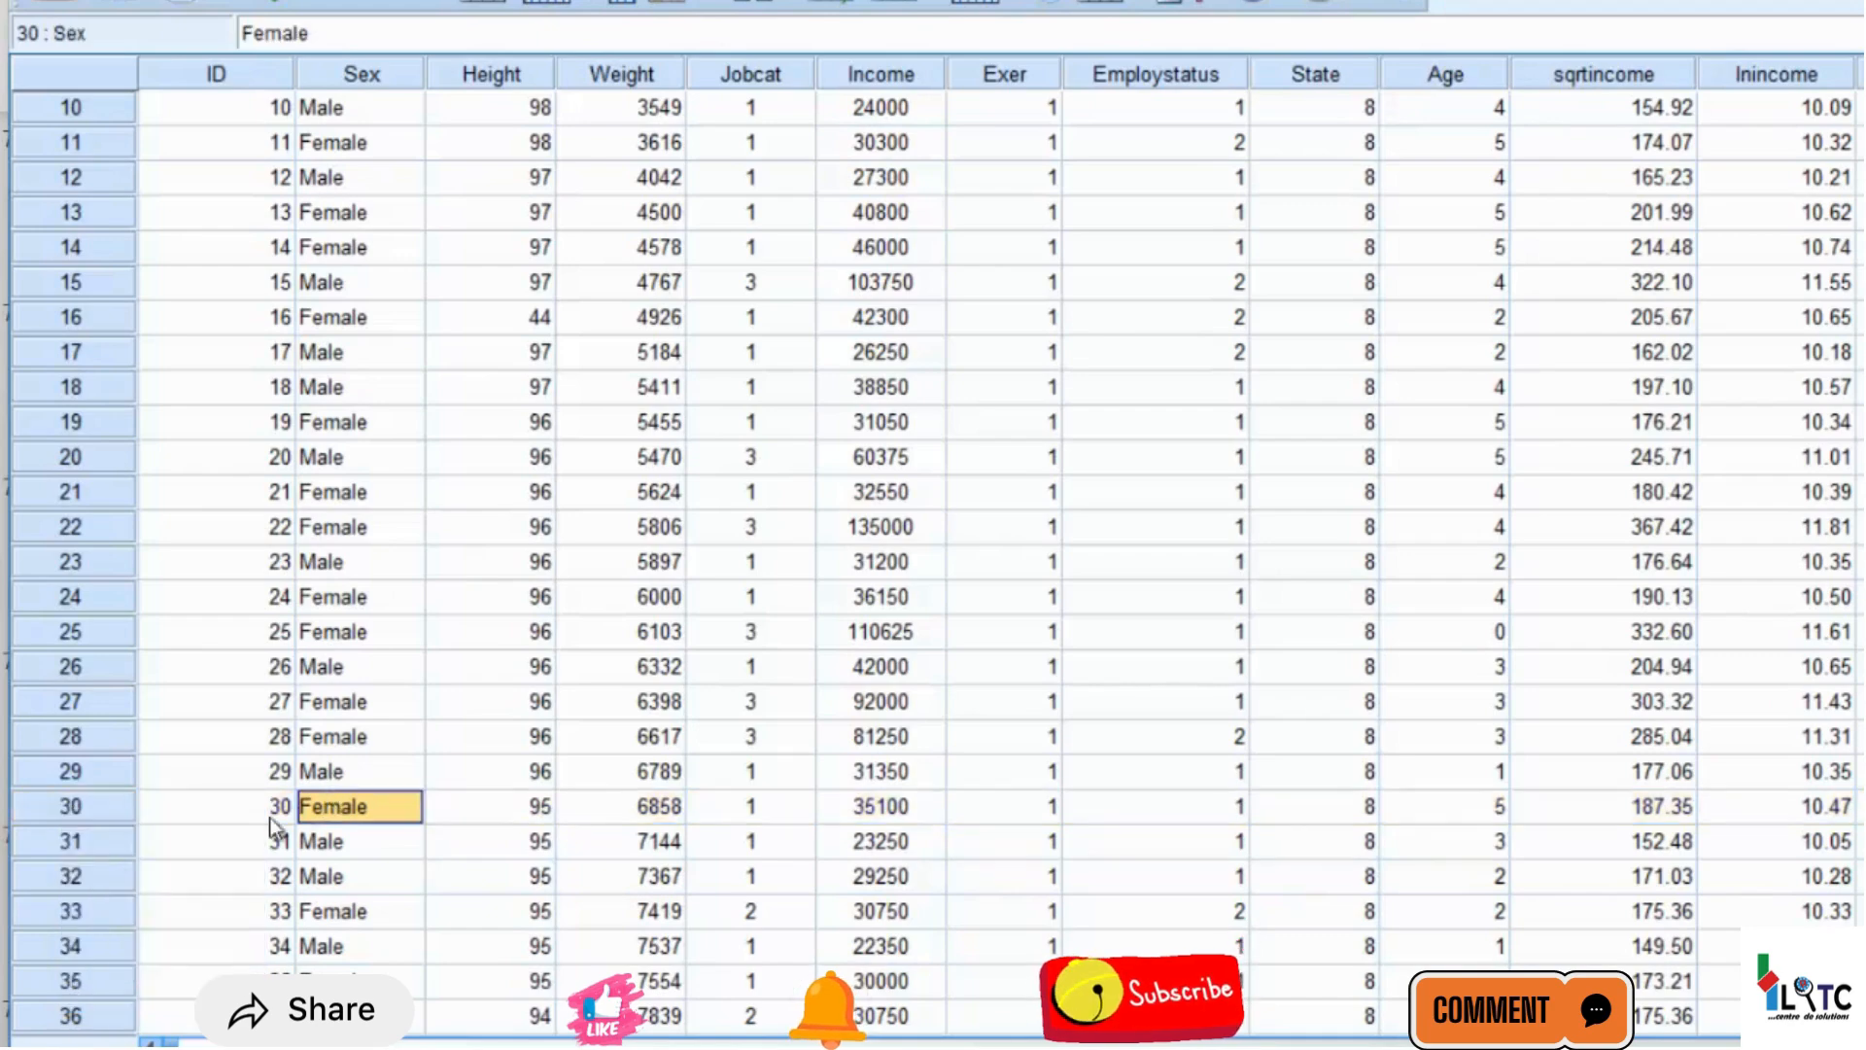
Inspect the full-precision Outlier_Flag values of cases 30, 23 and 32
click(101, 807)
key(End)
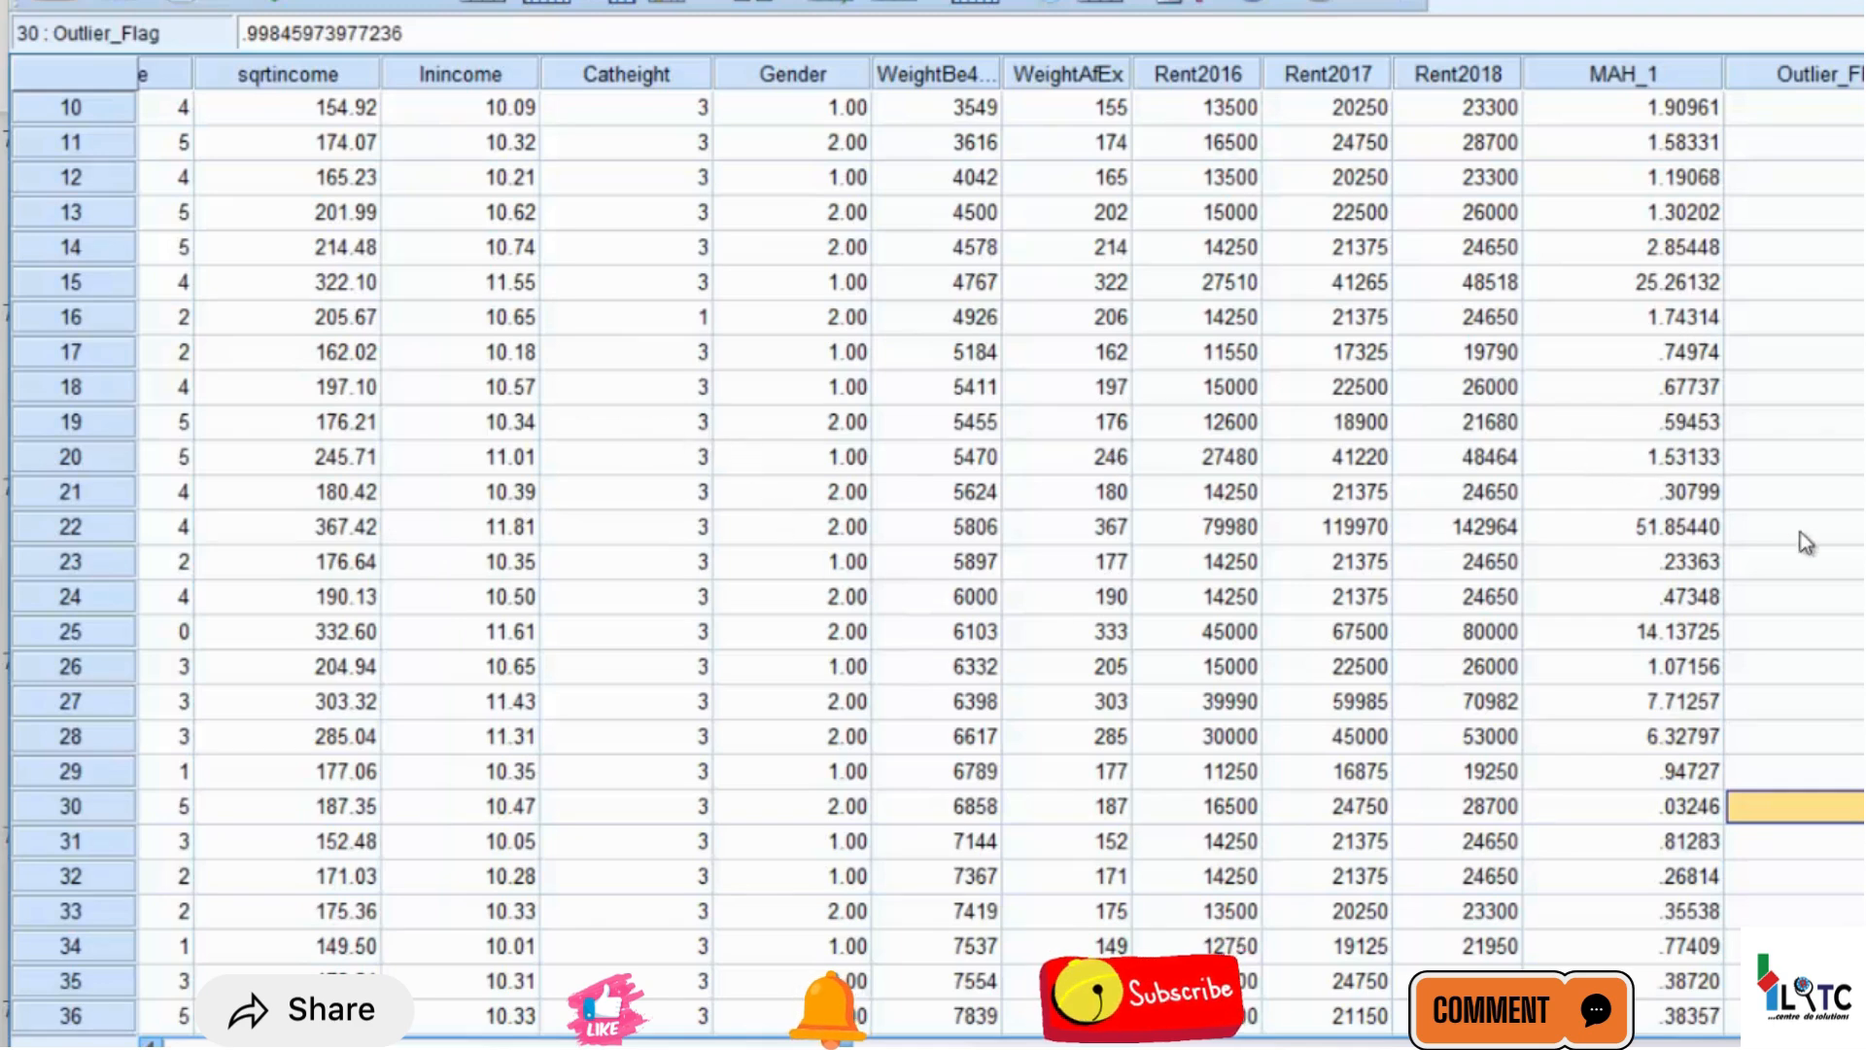
click(1809, 562)
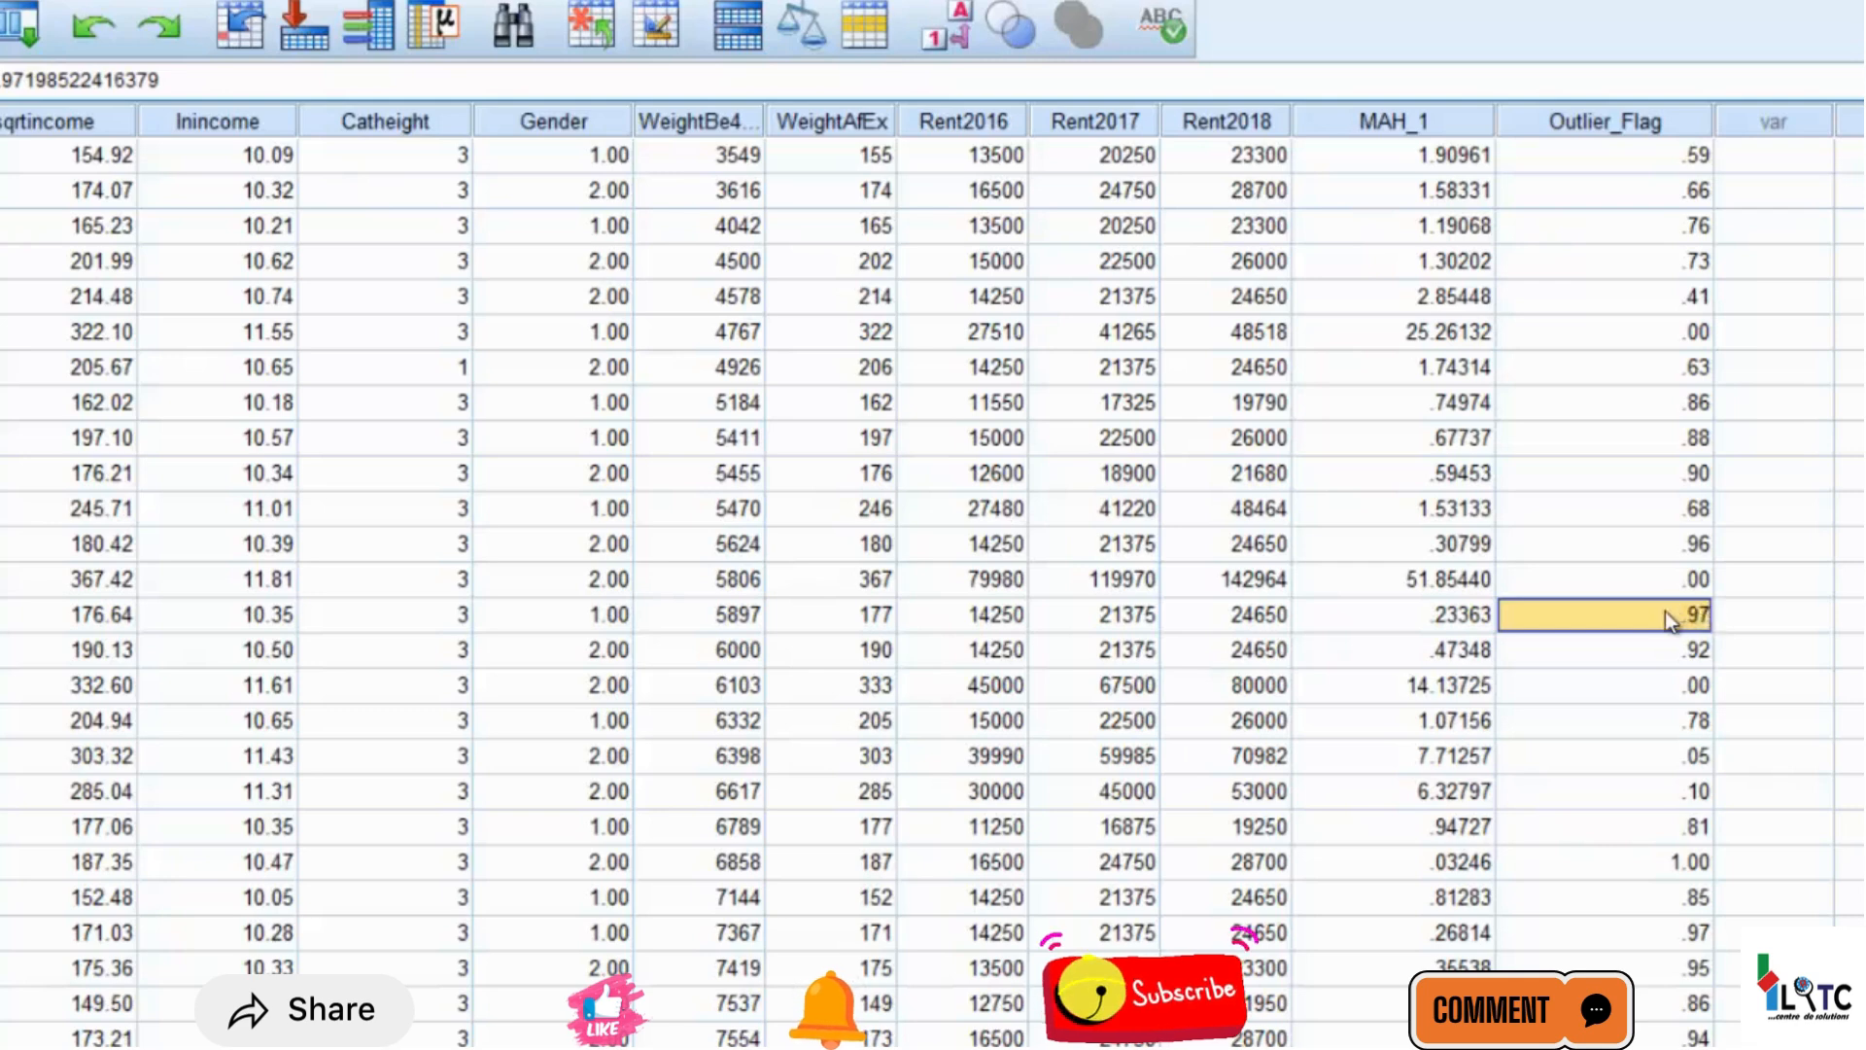
click(1687, 939)
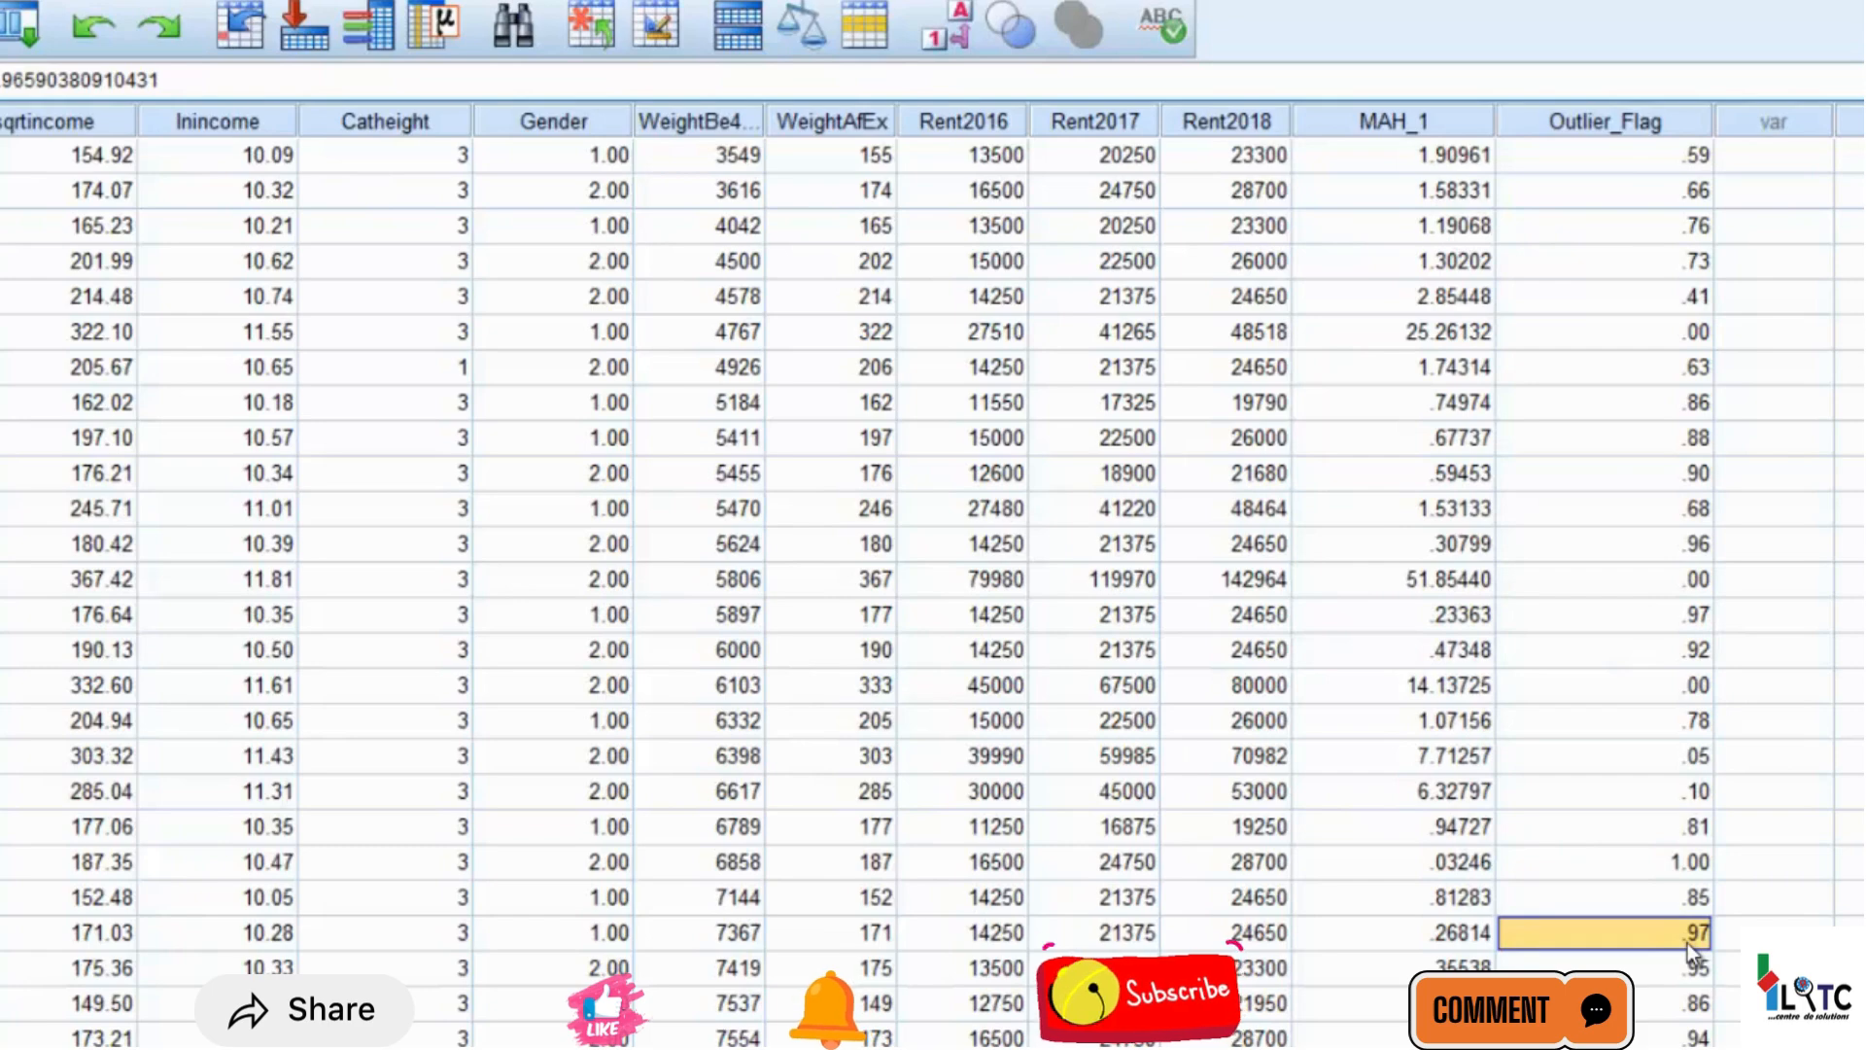
Examine the Outlier_Flag values further down the dataset and back up to the first case
key(Down)
key(Down)
key(Down)
key(Down)
key(Down)
key(Down)
key(Down)
key(Down)
key(Down)
key(Down)
key(Down)
key(Down)
key(Down)
key(Down)
key(Down)
key(Down)
key(Down)
key(Down)
key(Down)
key(Down)
key(Down)
key(Down)
key(Down)
key(Down)
key(Down)
key(Down)
key(Down)
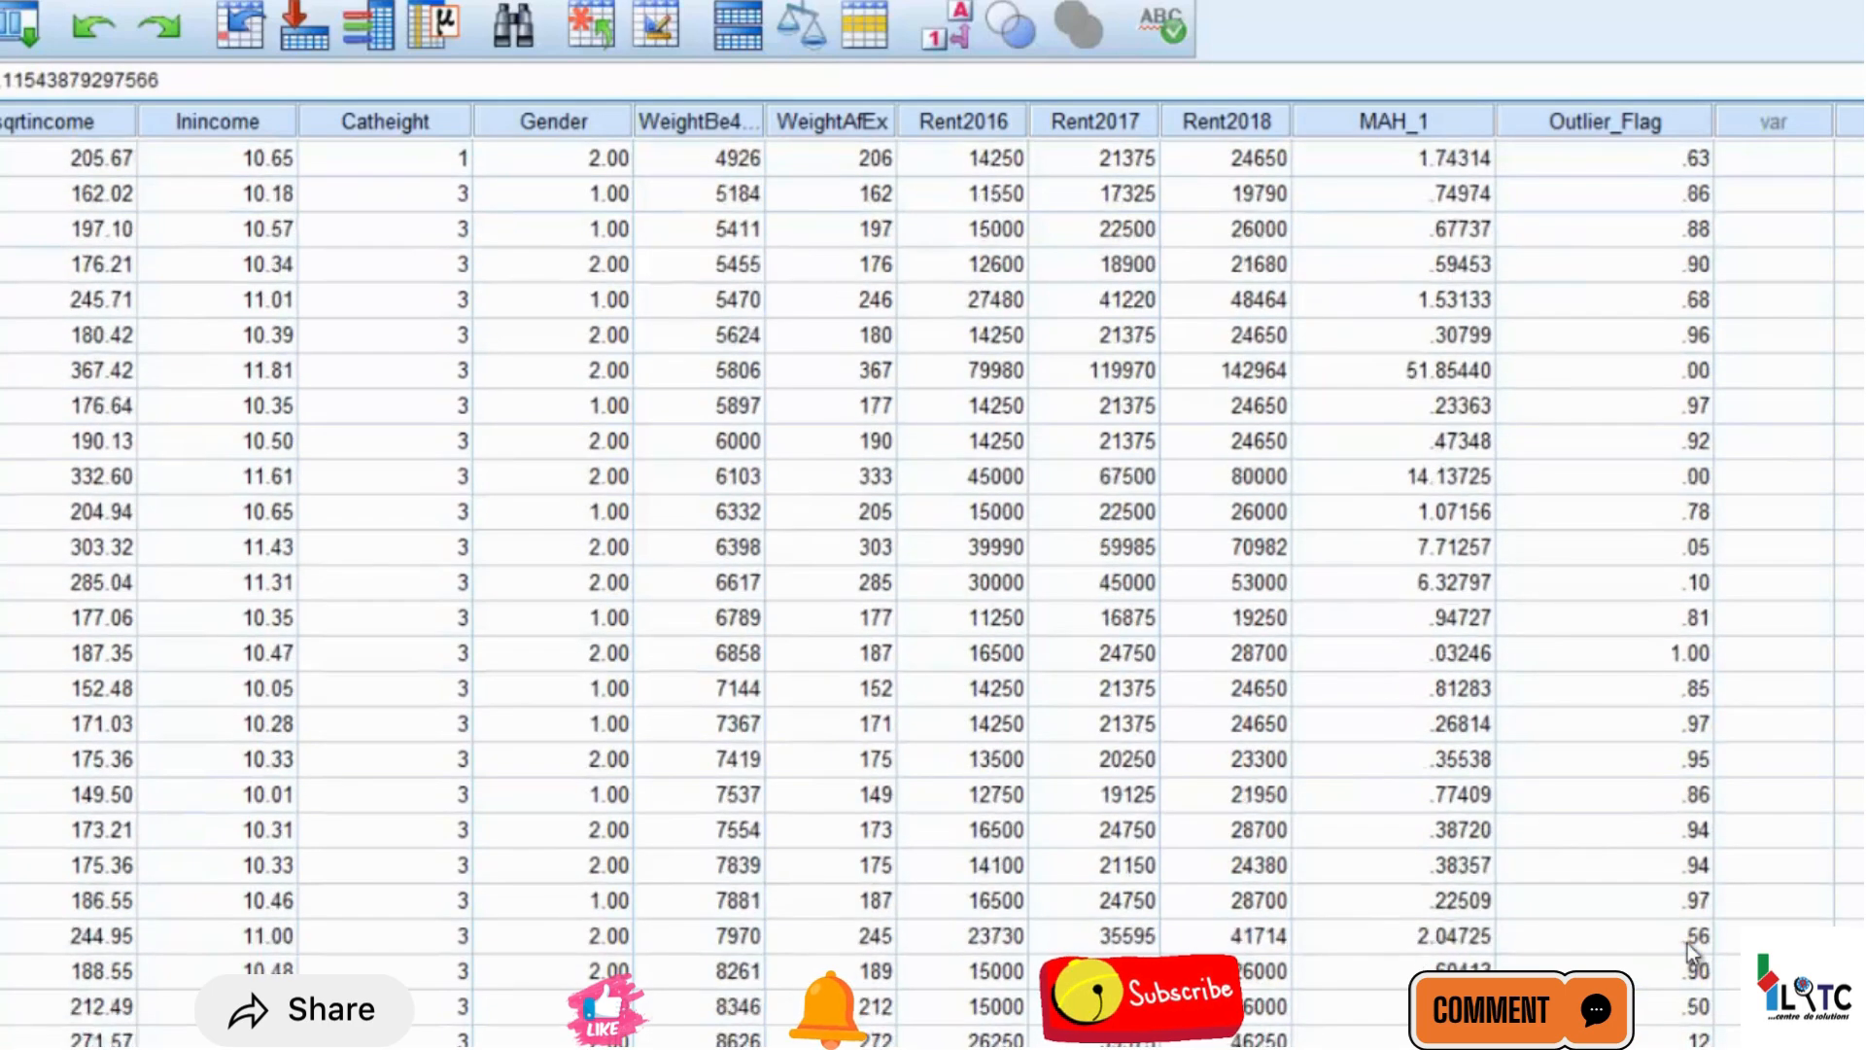
key(Up)
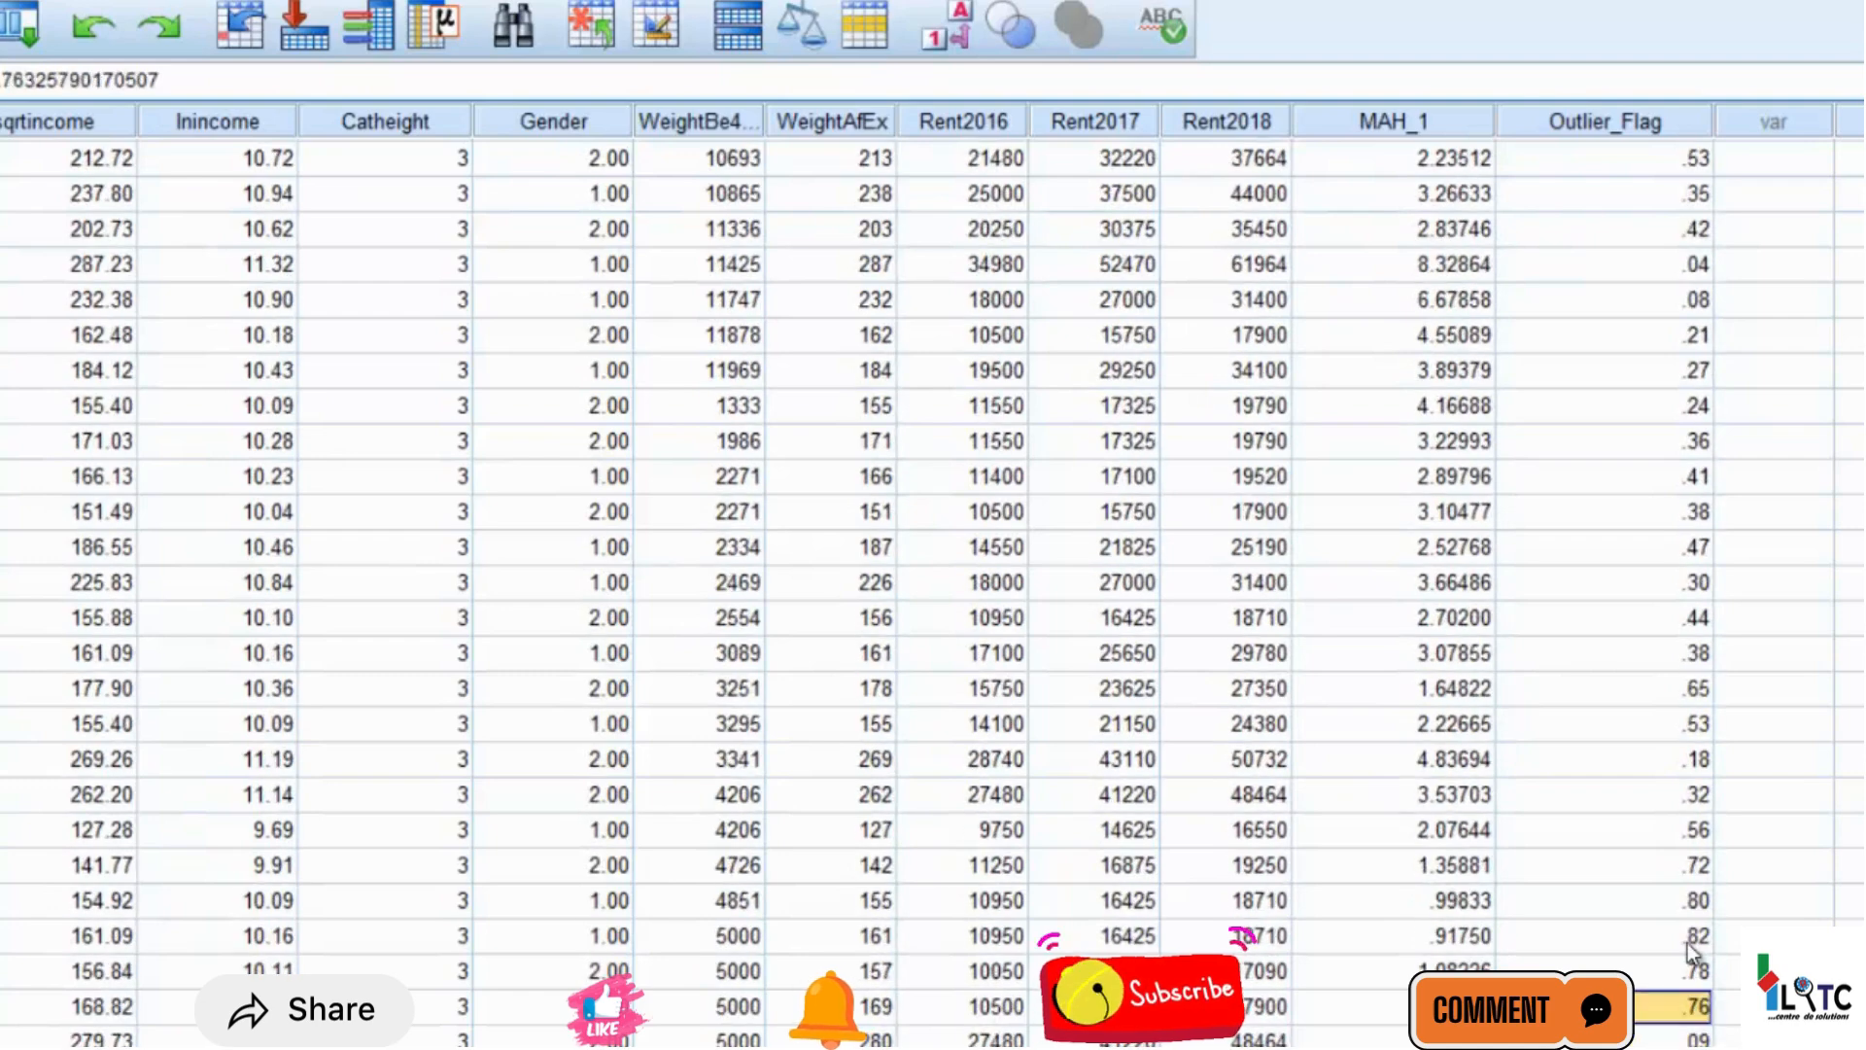
key(Up)
key(Up)
key(Up)
key(Up)
key(Up)
key(Up)
key(Up)
key(Up)
key(Up)
key(Up)
key(Up)
key(Up)
key(Up)
key(Up)
key(Up)
key(Up)
key(Up)
key(Up)
key(Up)
key(Up)
key(Page_Down)
key(Up)
key(Up)
key(Up)
key(Up)
key(Up)
key(Up)
key(Up)
key(Up)
key(Up)
key(Up)
key(Up)
key(Up)
key(Up)
key(Up)
key(Up)
key(Up)
key(Up)
key(Up)
key(Up)
key(Up)
key(Down)
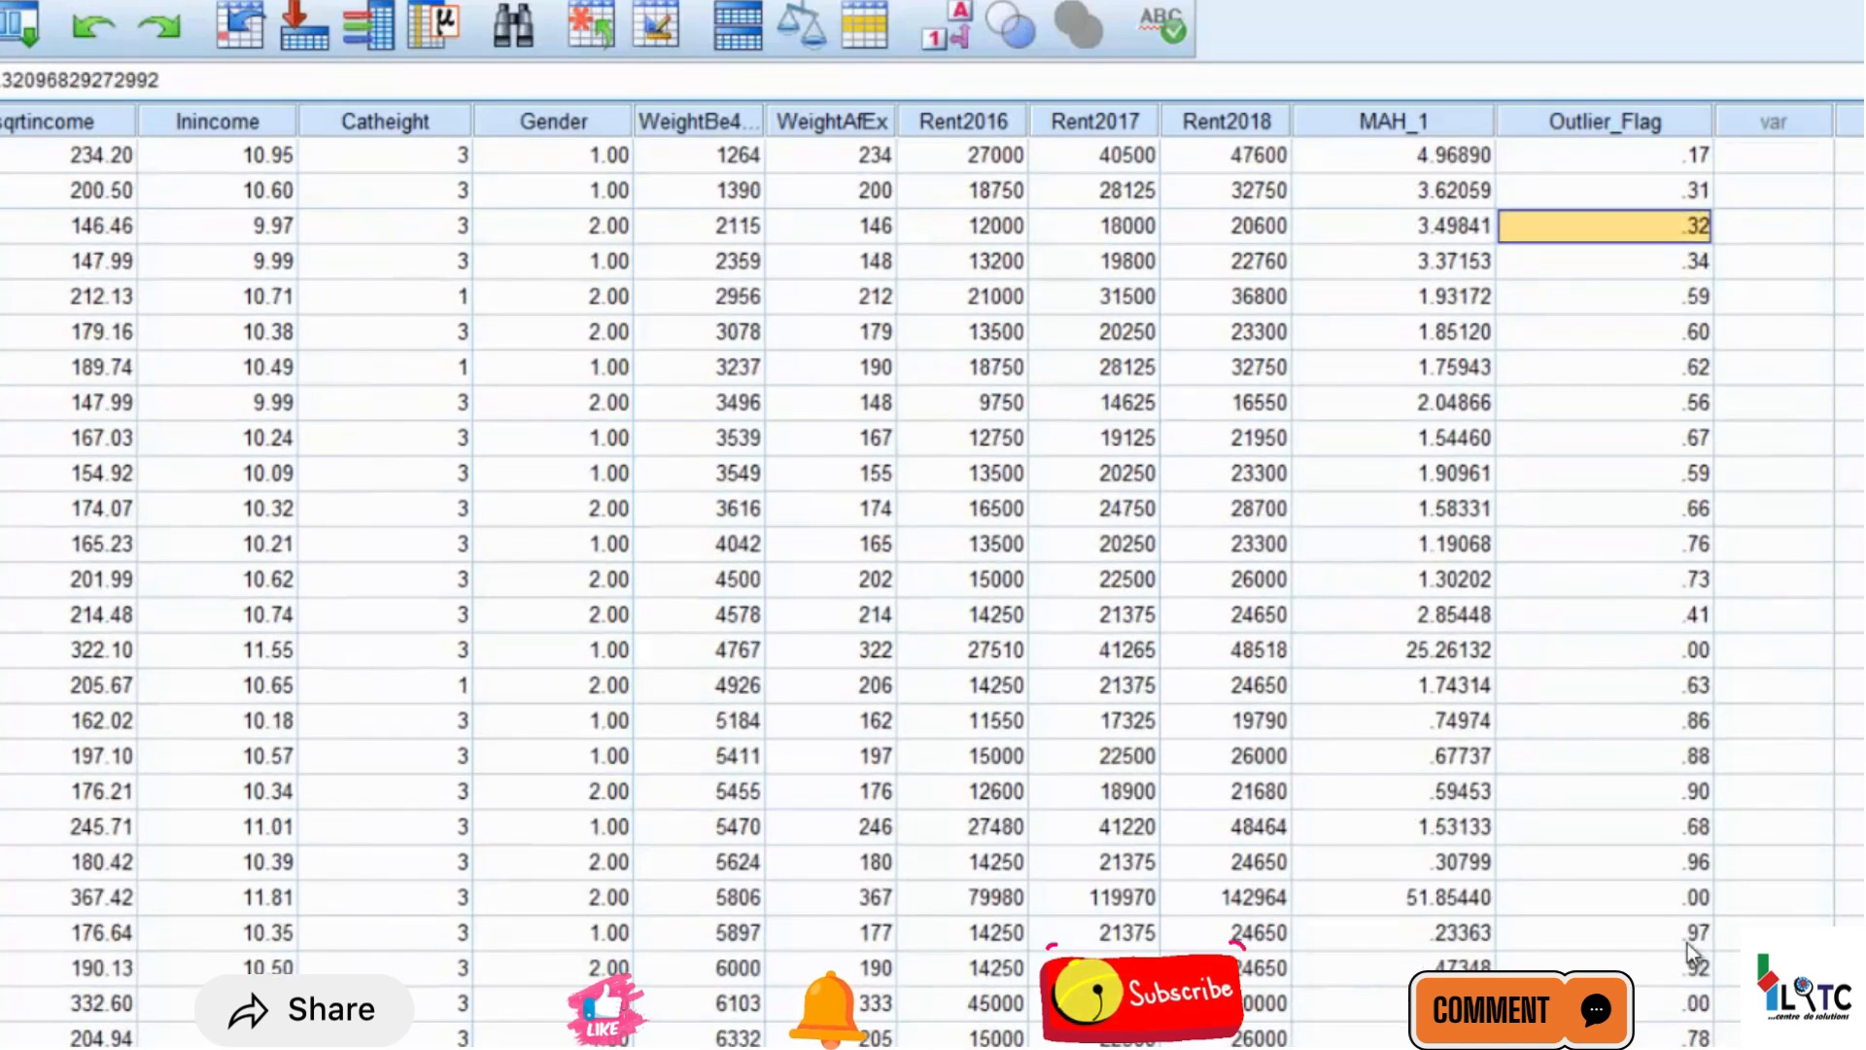
key(Up)
key(Up)
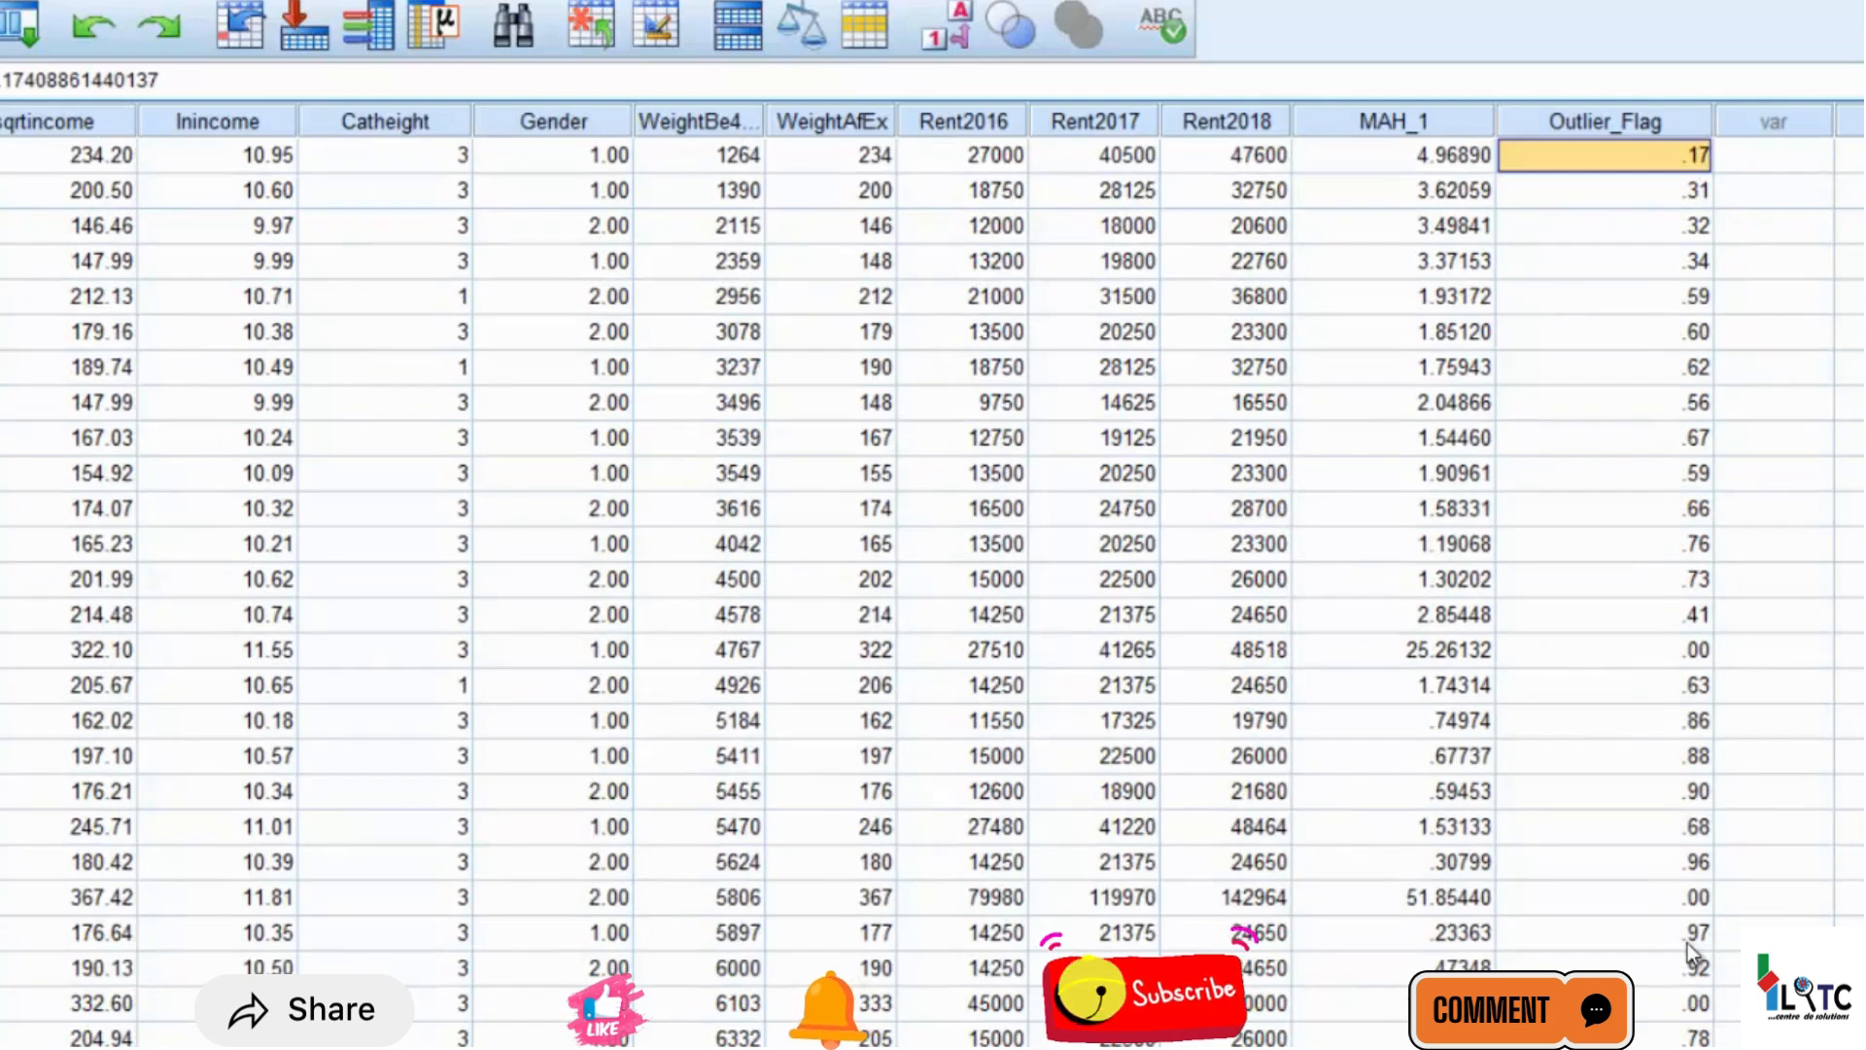
Examine the Outlier_Flag probabilities from the first case down past case 40
key(Down)
key(Down)
key(Down)
key(Down)
key(Down)
key(Down)
key(Down)
key(Down)
key(Down)
key(Down)
key(Down)
key(Down)
key(Down)
key(Down)
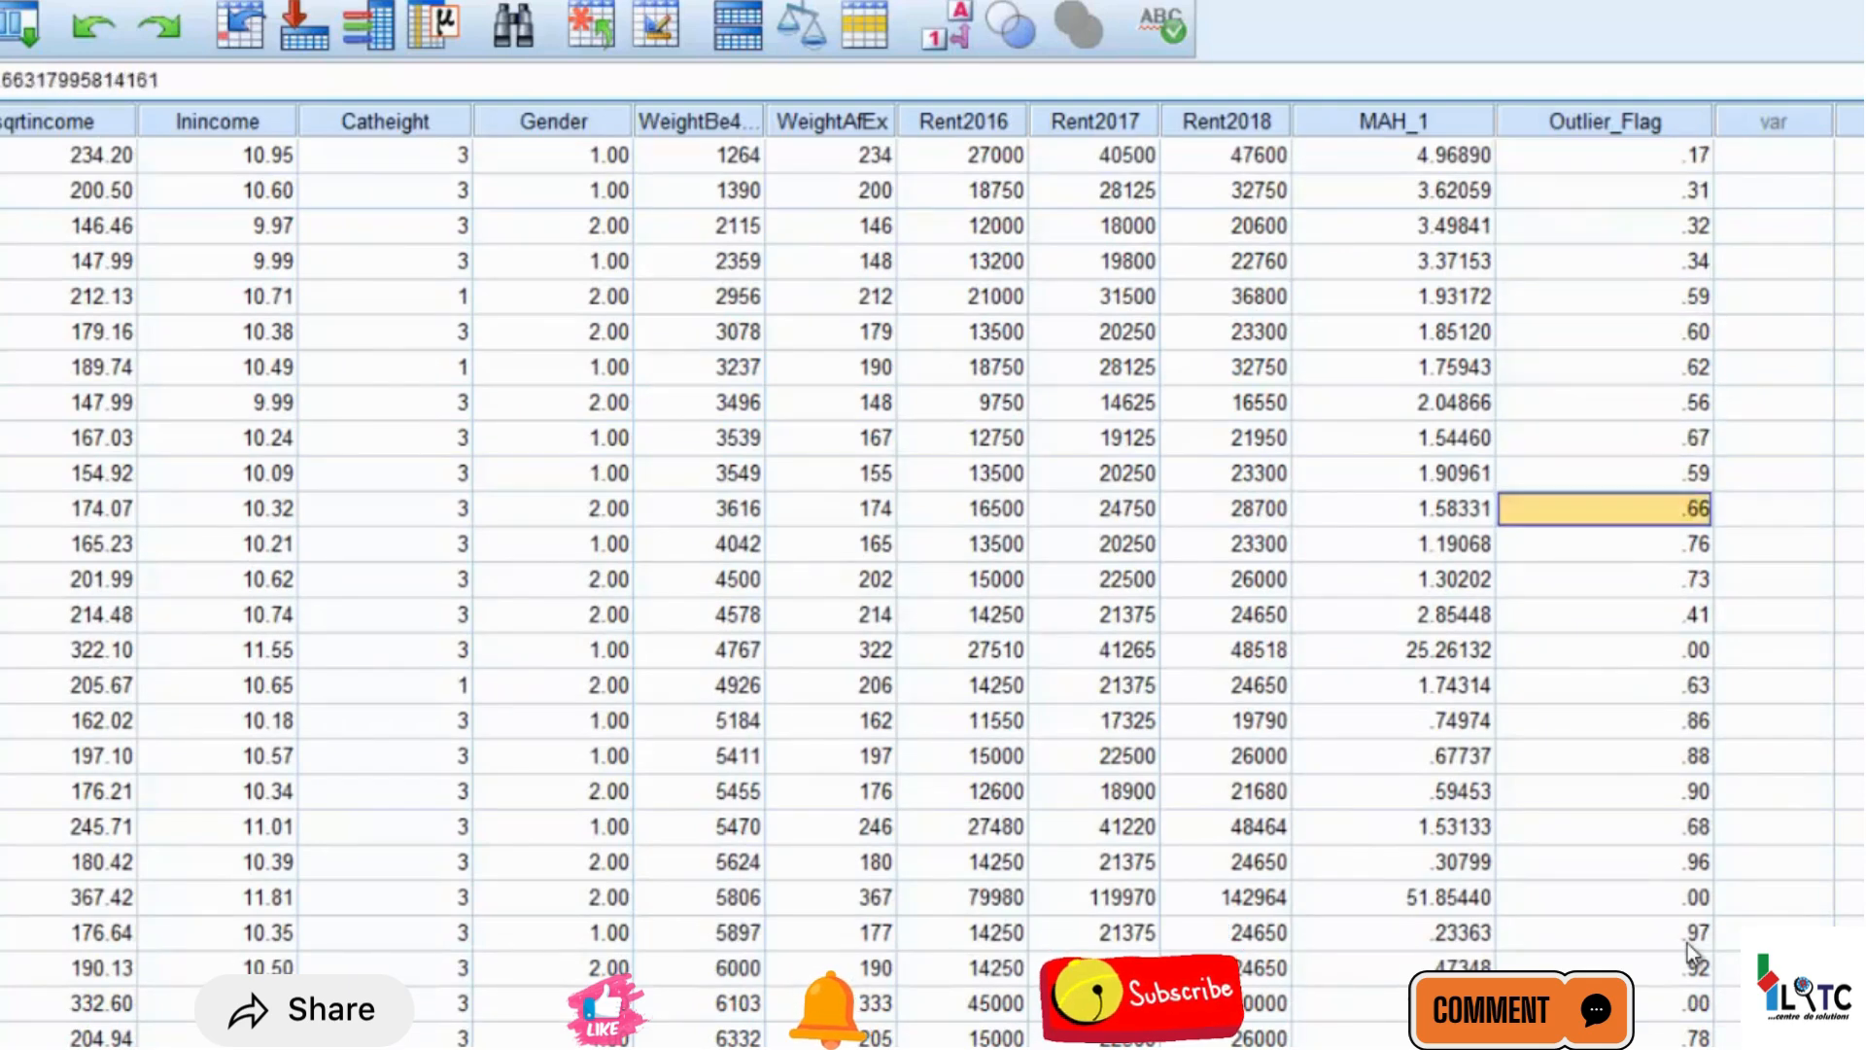
key(Down)
key(Down)
key(Down)
key(Down)
key(Down)
key(Down)
key(Down)
key(Down)
key(Down)
key(Down)
key(Down)
key(Down)
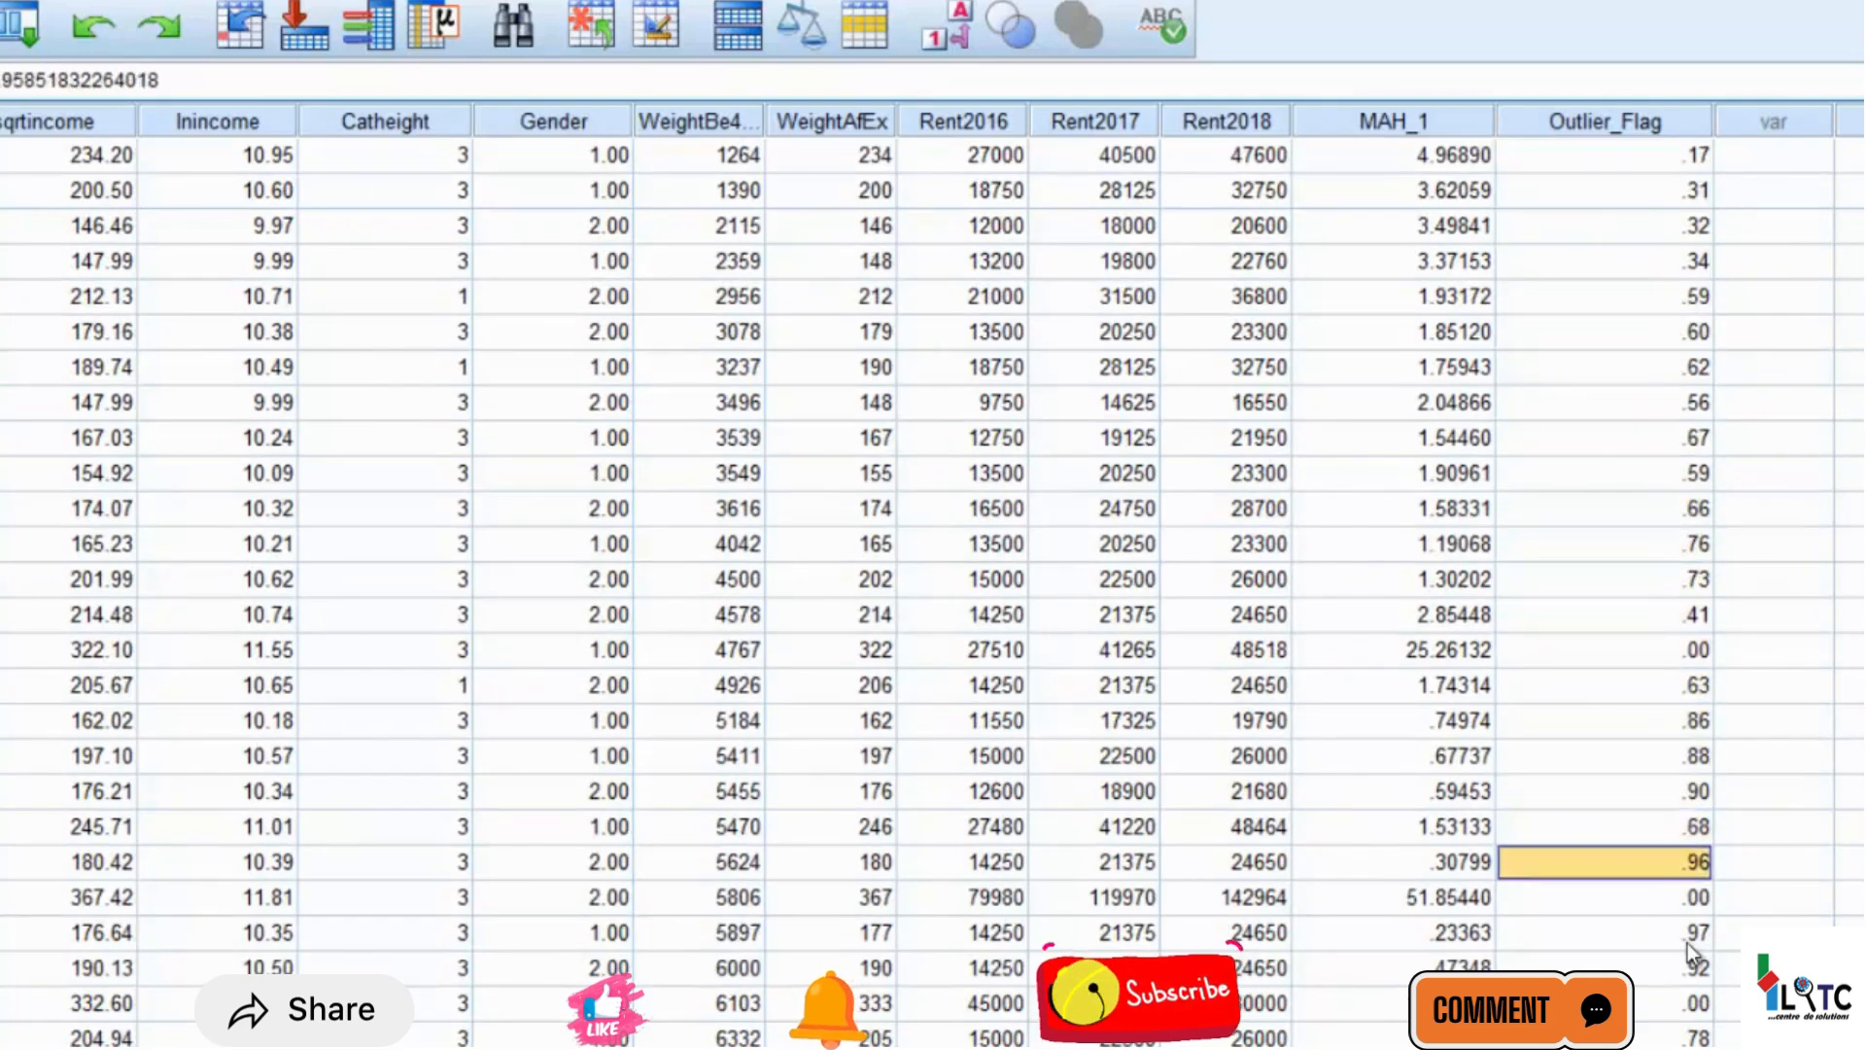
key(Down)
key(Down)
key(Down)
key(Down)
key(Down)
key(Down)
key(Down)
key(Down)
key(Down)
key(Down)
key(Down)
key(Down)
key(Down)
key(Down)
key(Down)
key(Down)
key(Down)
key(Down)
key(Down)
key(Down)
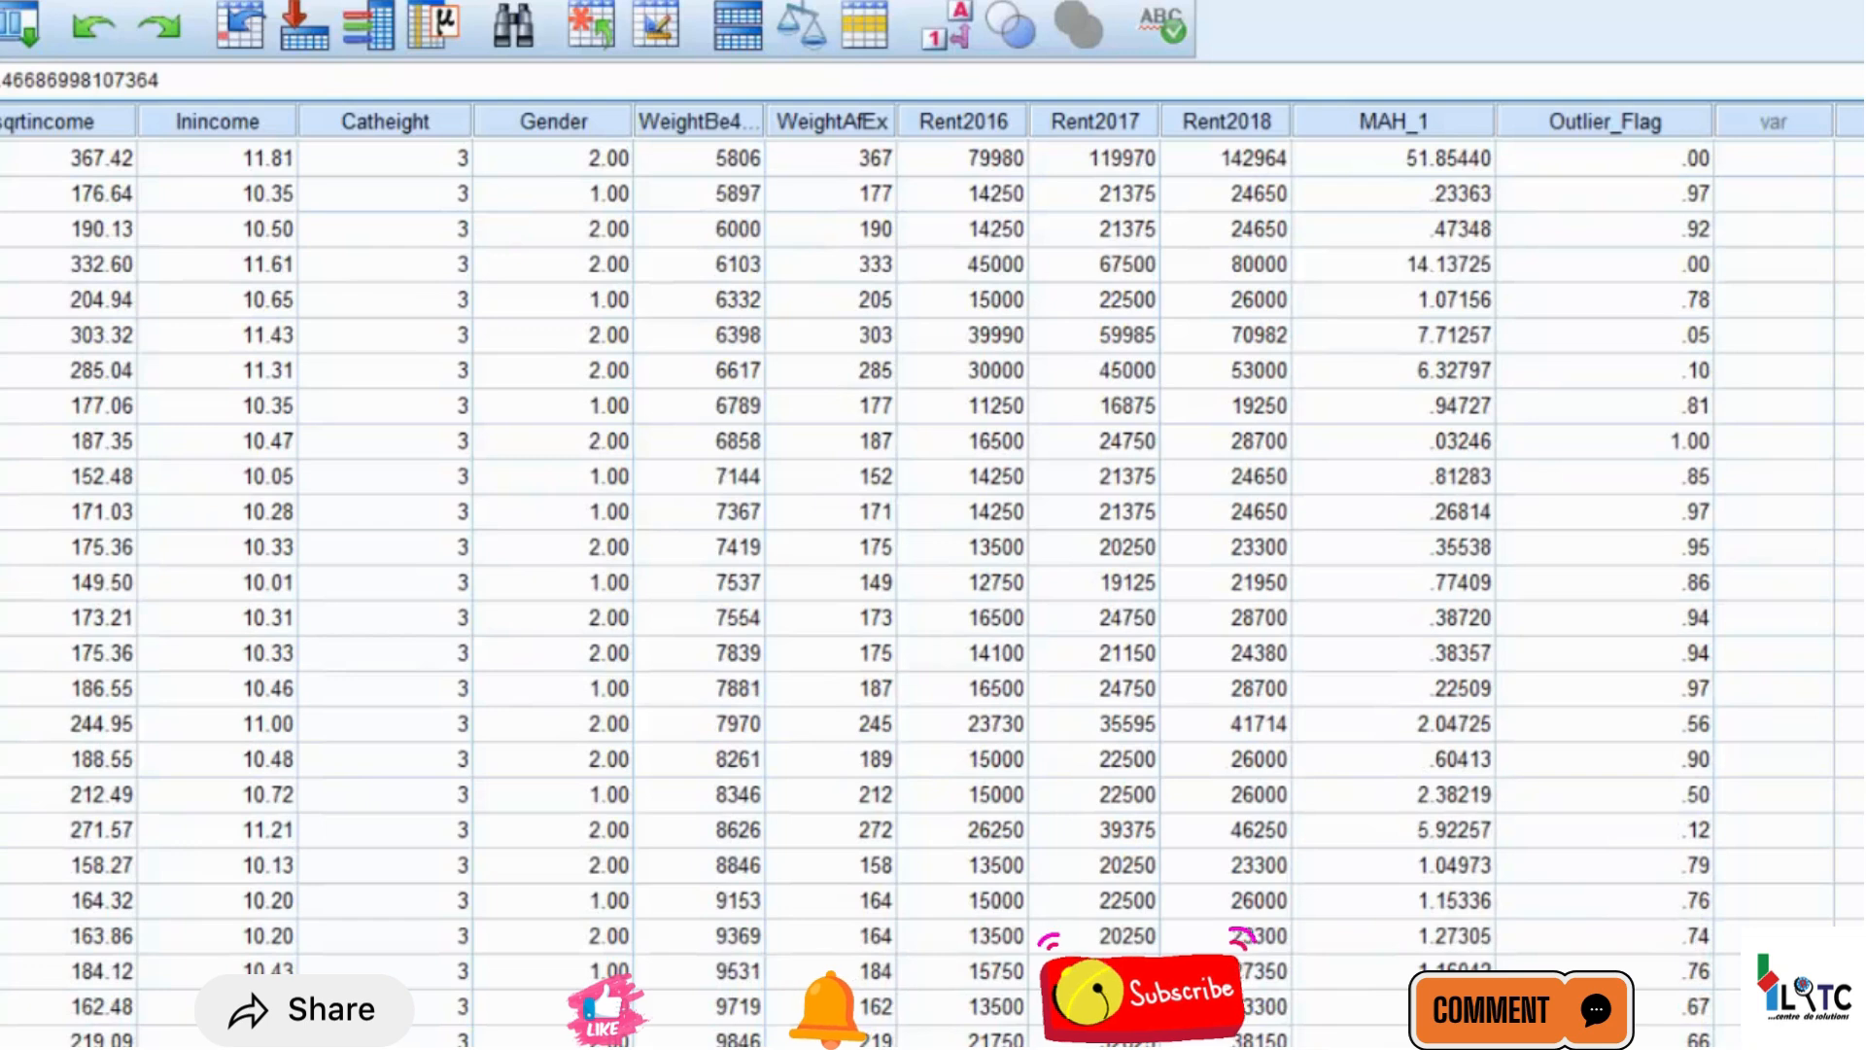
Compare the full-precision Outlier_Flag values of cases 32, 30 and 37
click(1701, 508)
click(1669, 445)
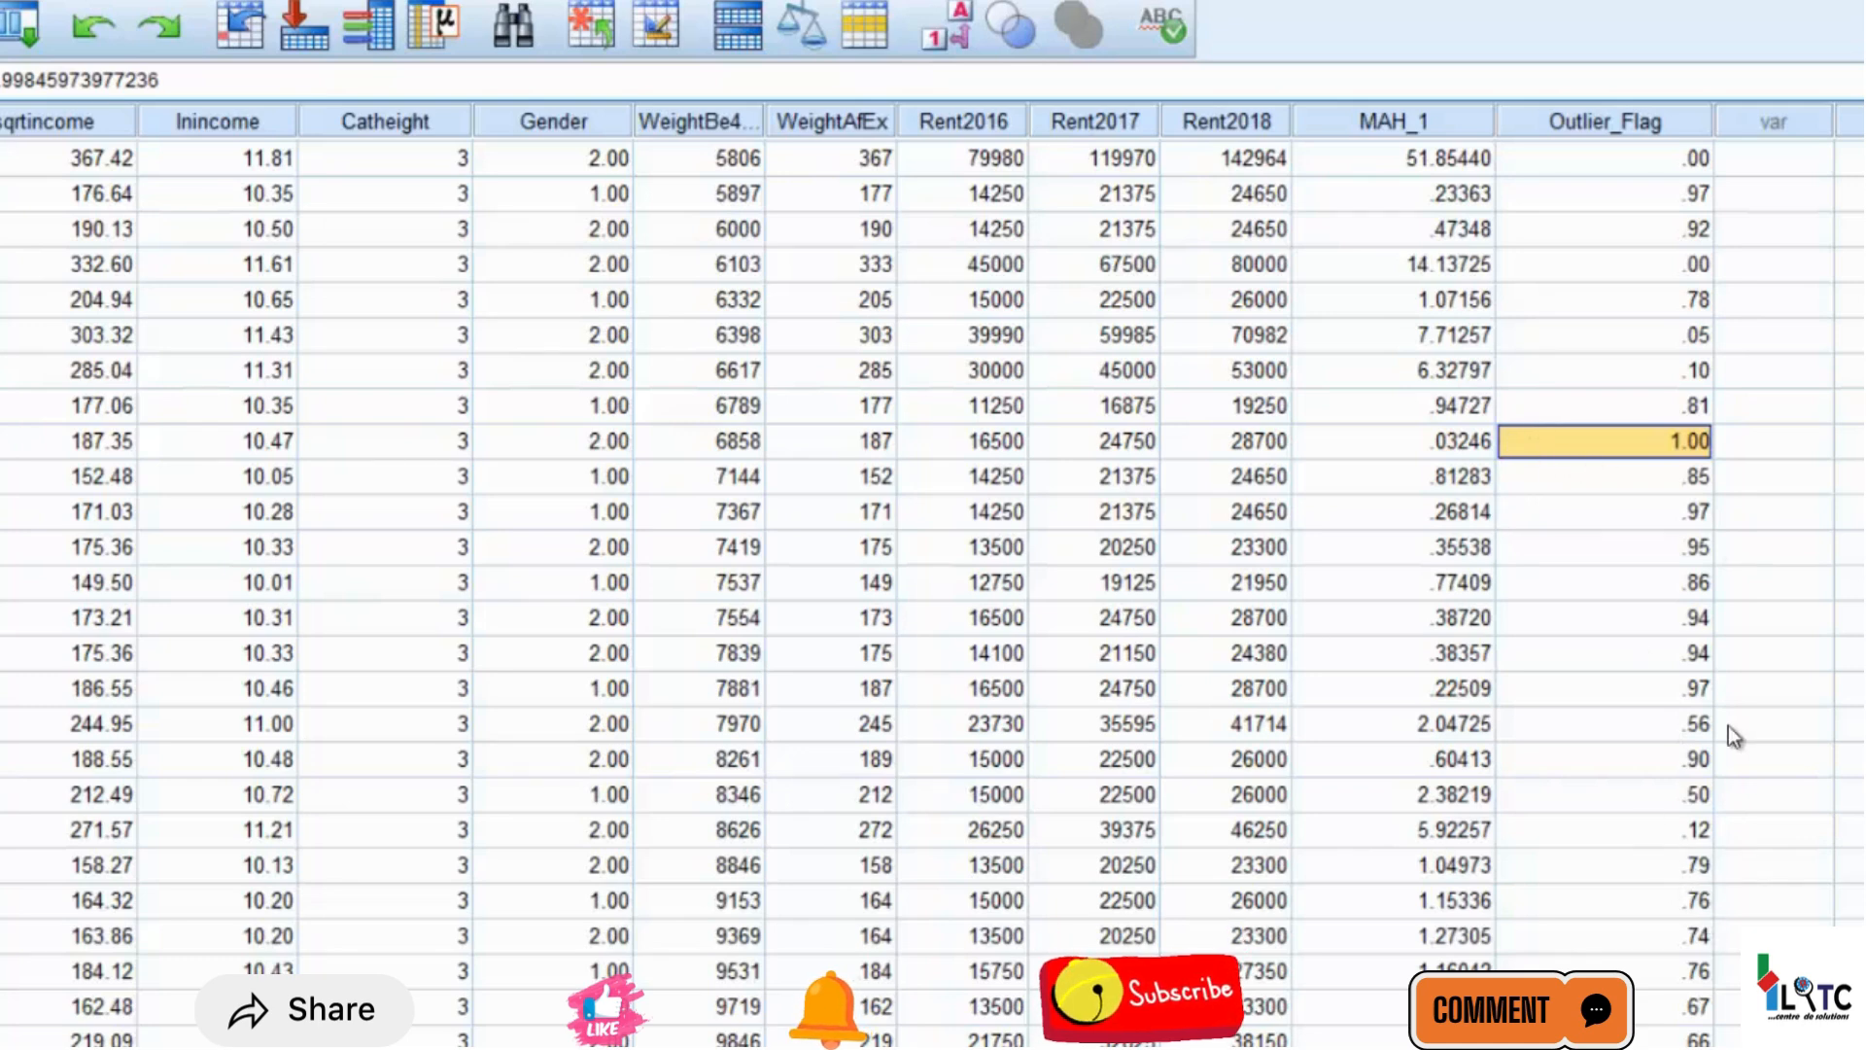
click(1707, 686)
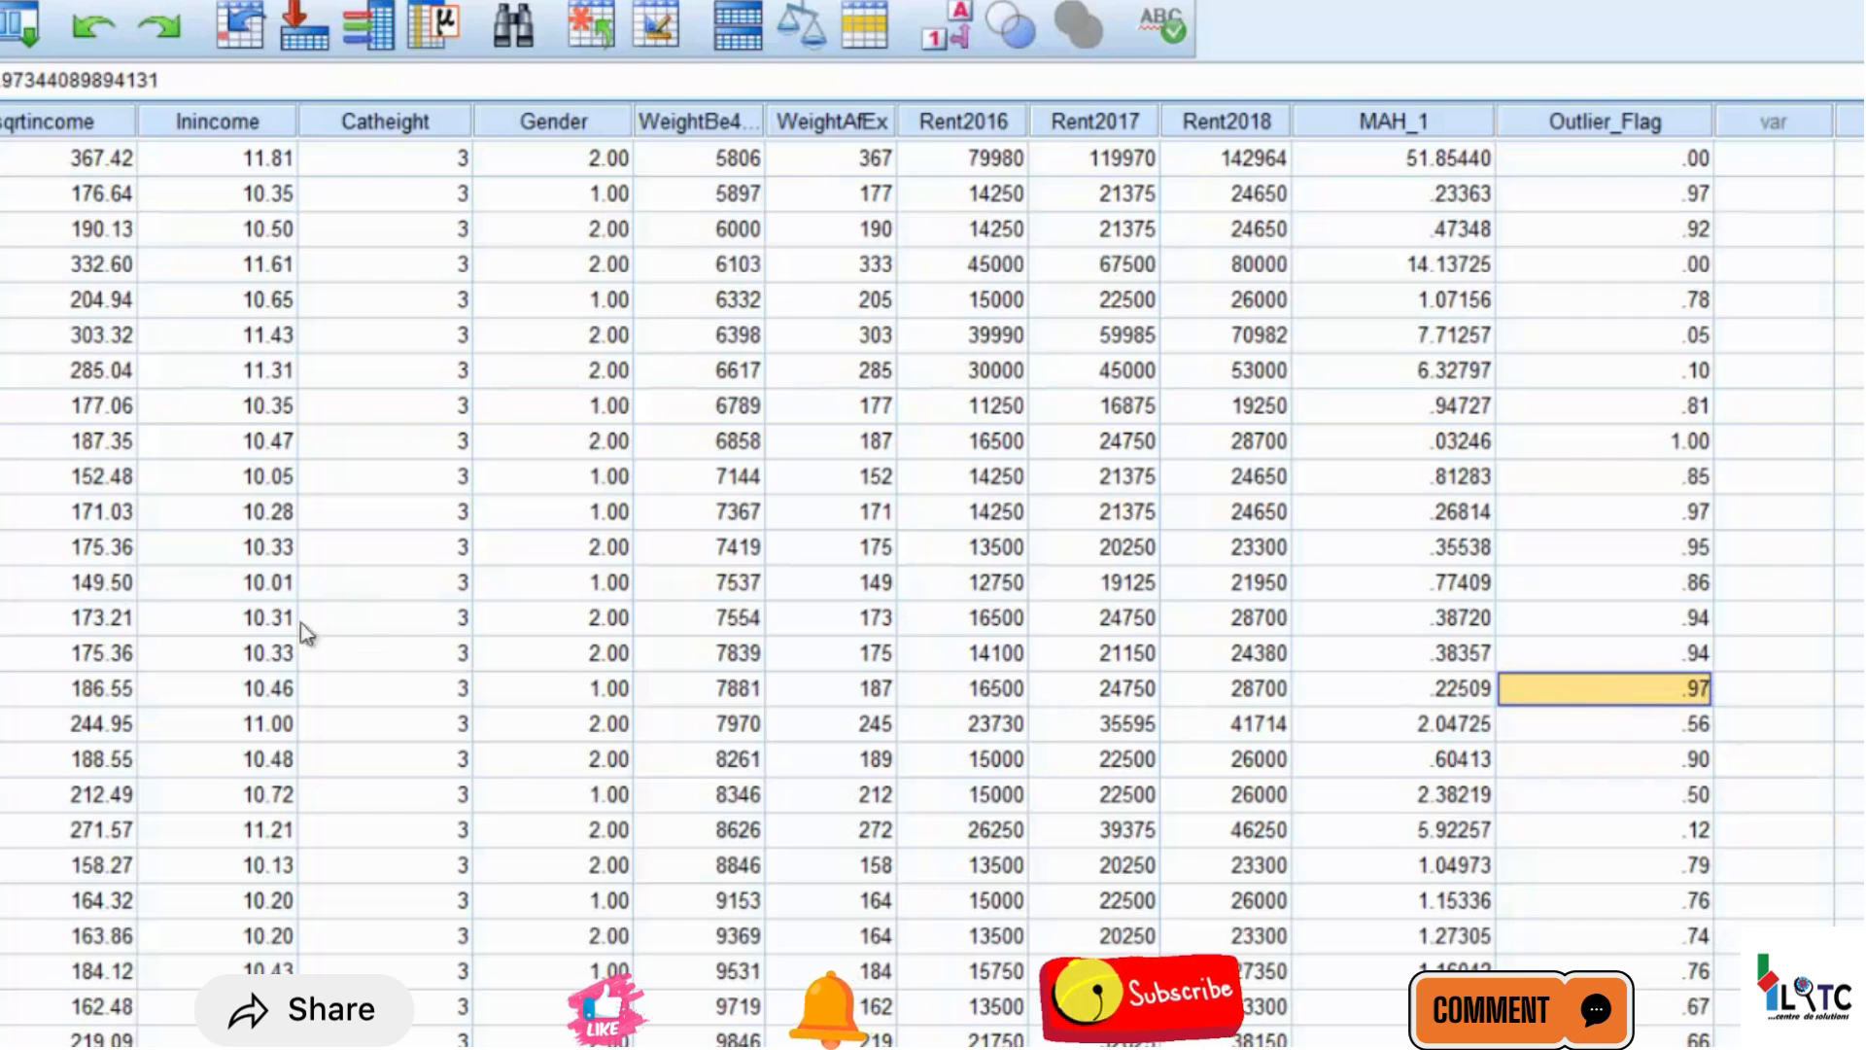
Highlight the full rows of cases 37 and 30 in turn to view their variables, ending on case 37's Height value
scroll(934, 593, left, 8)
key(Home)
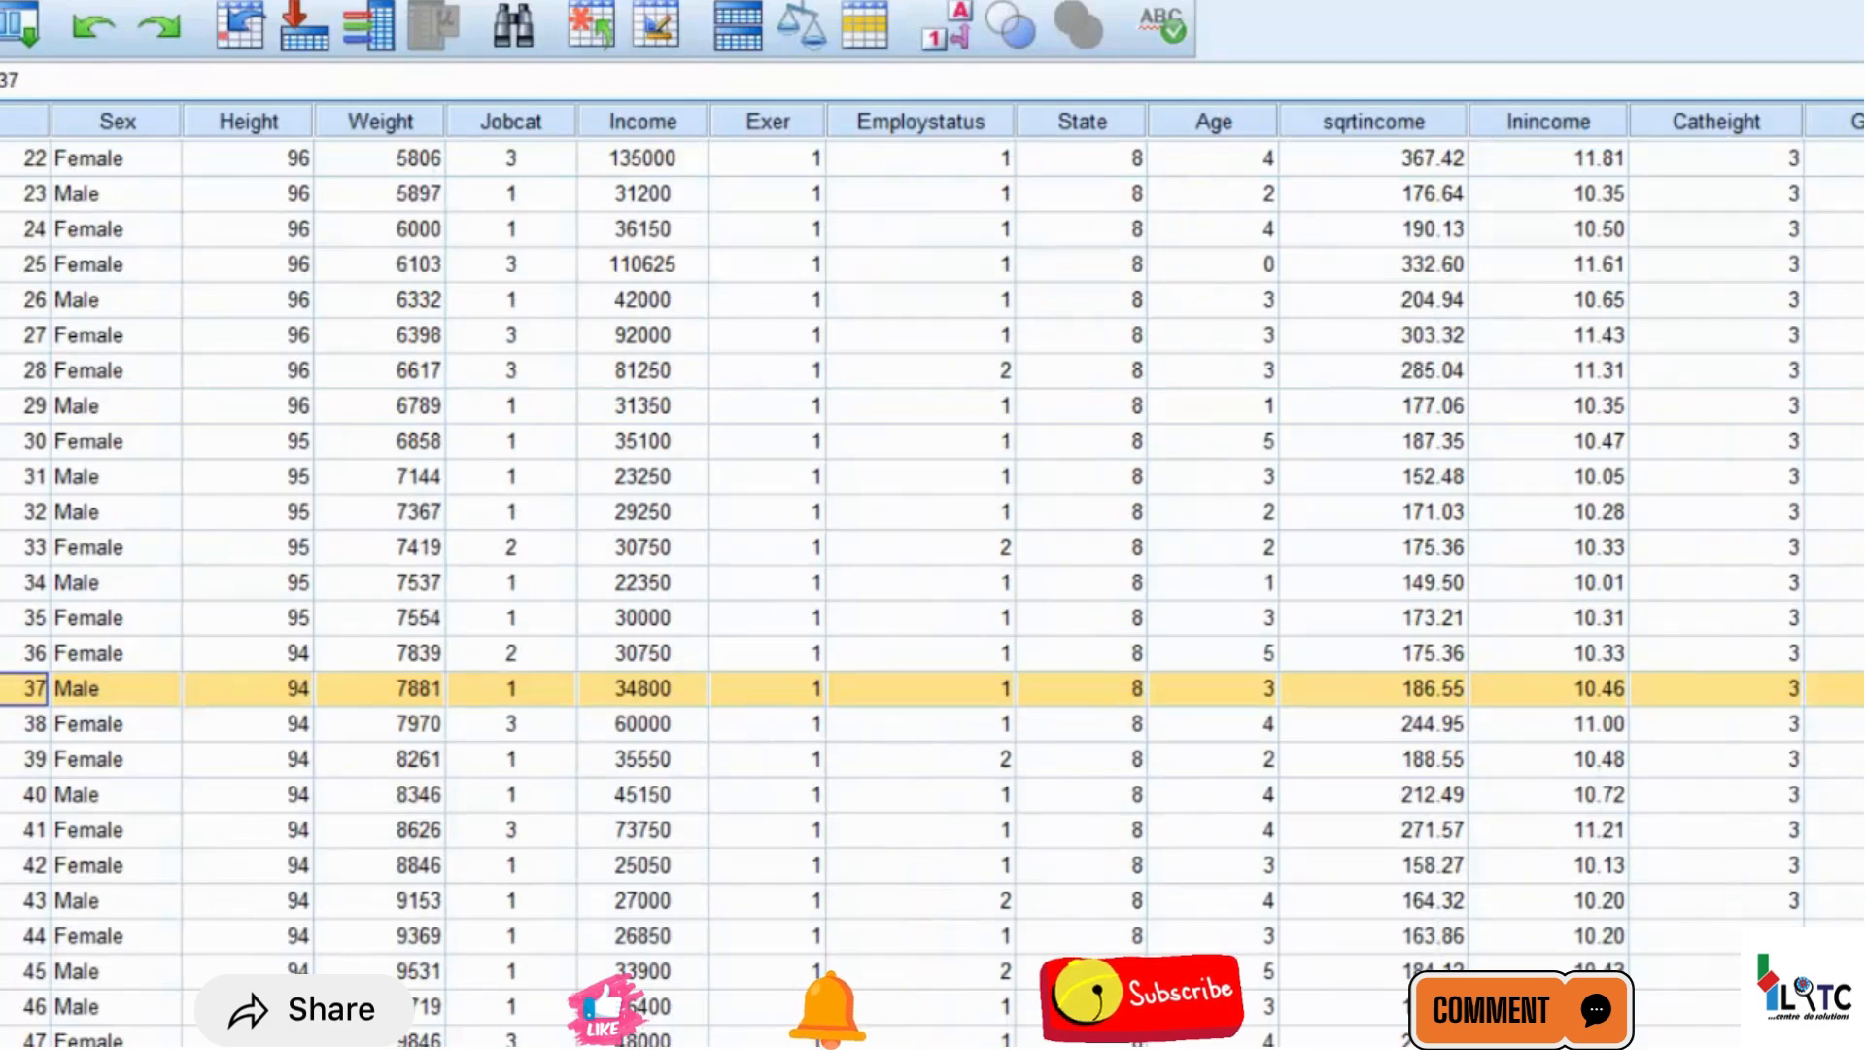
click(8, 441)
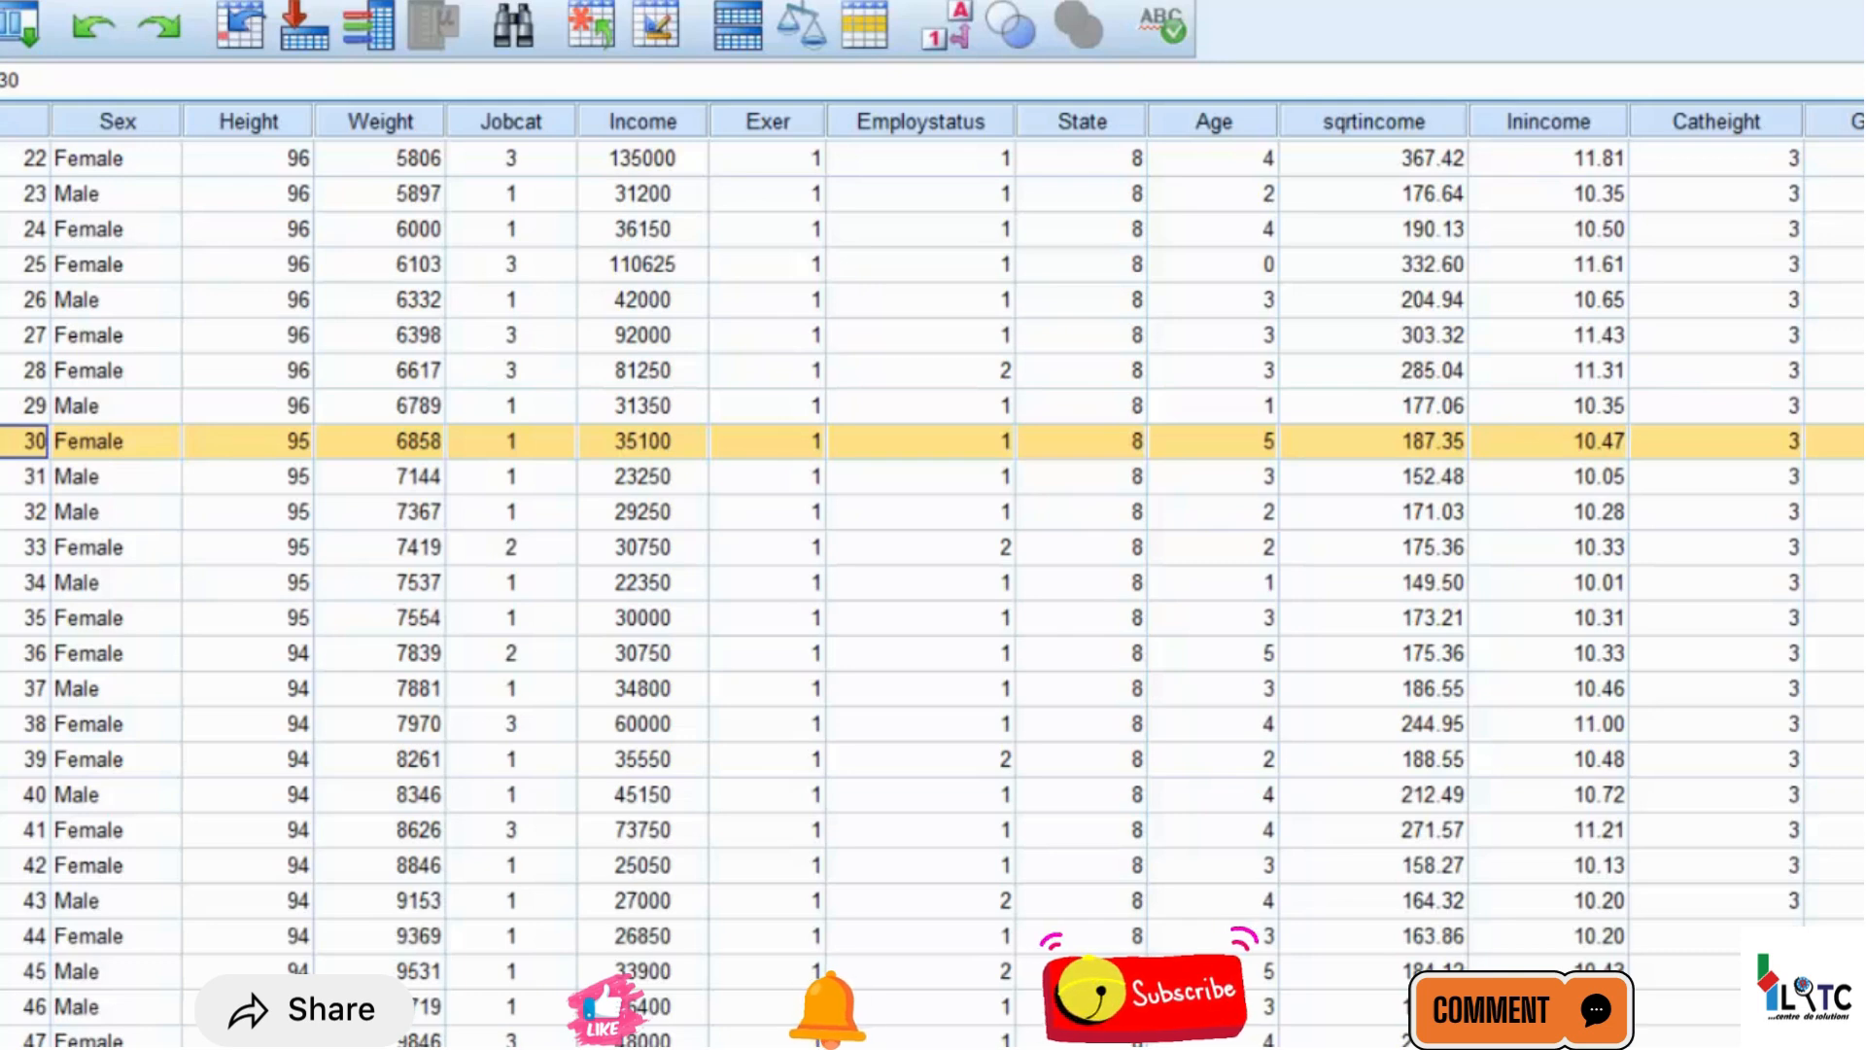
click(304, 690)
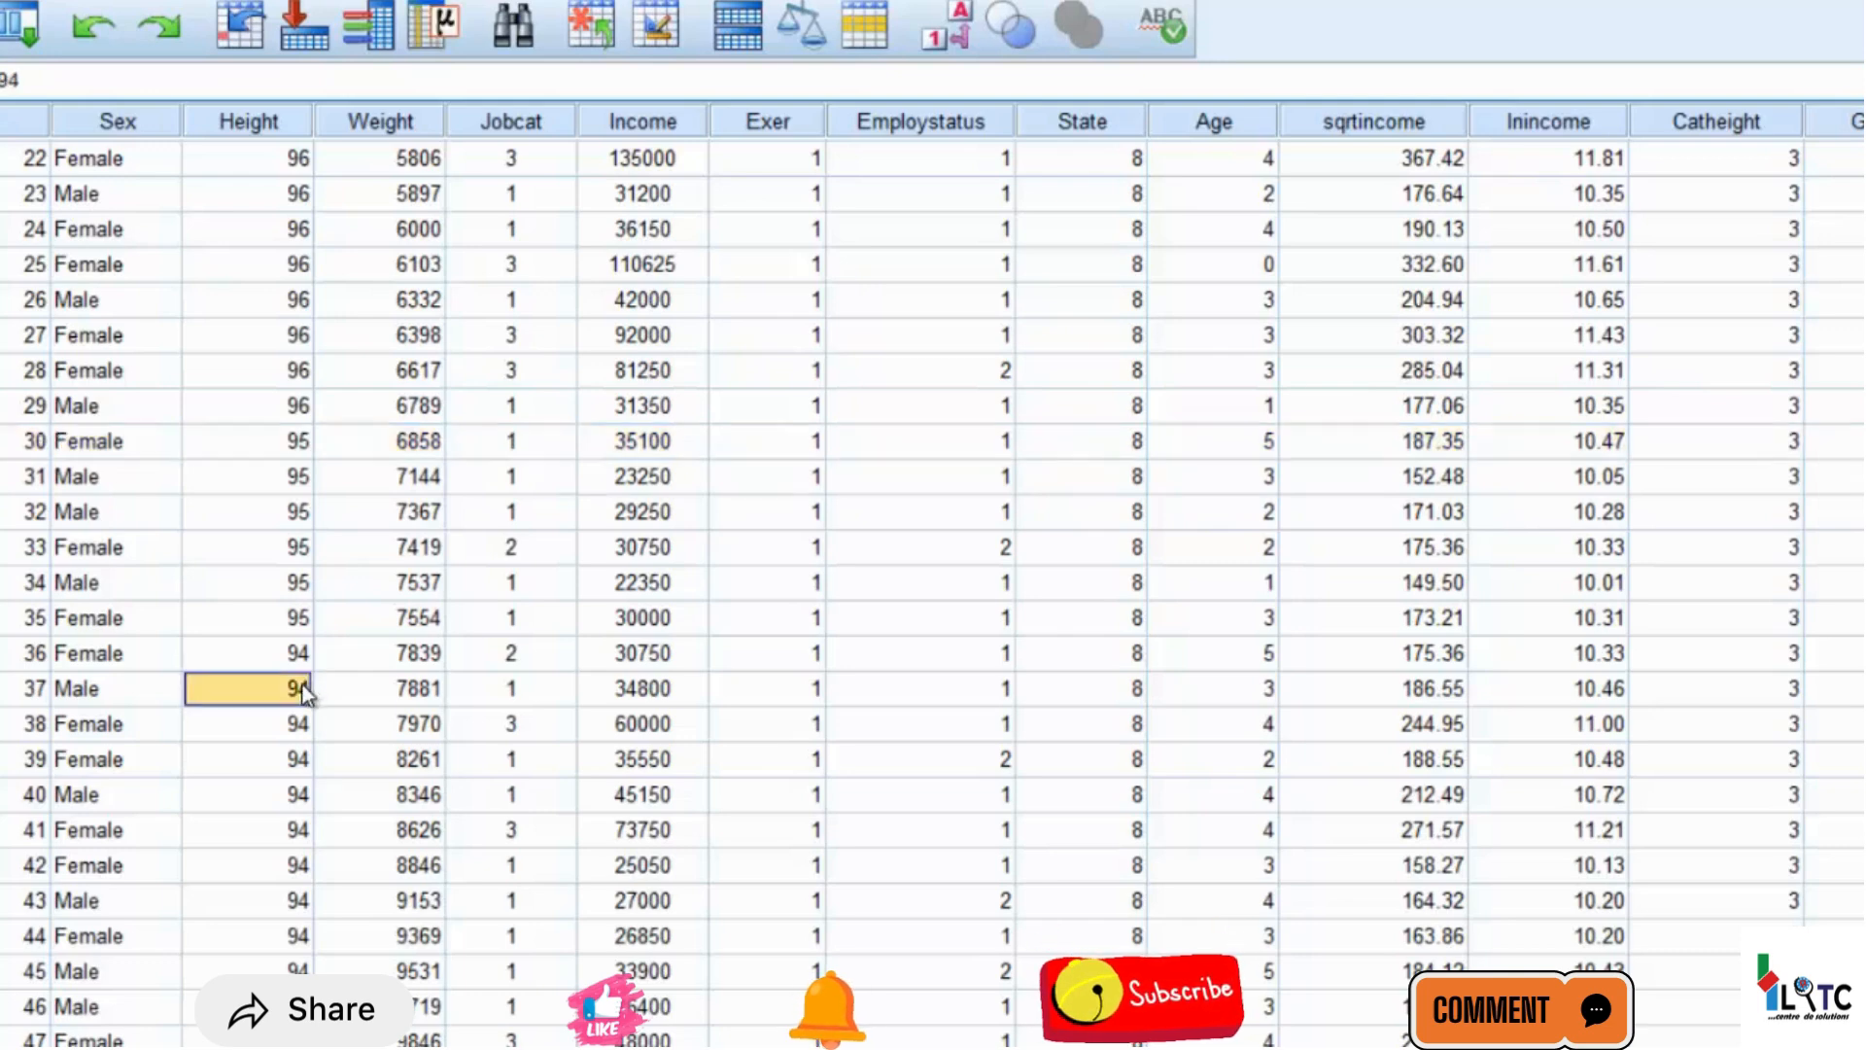